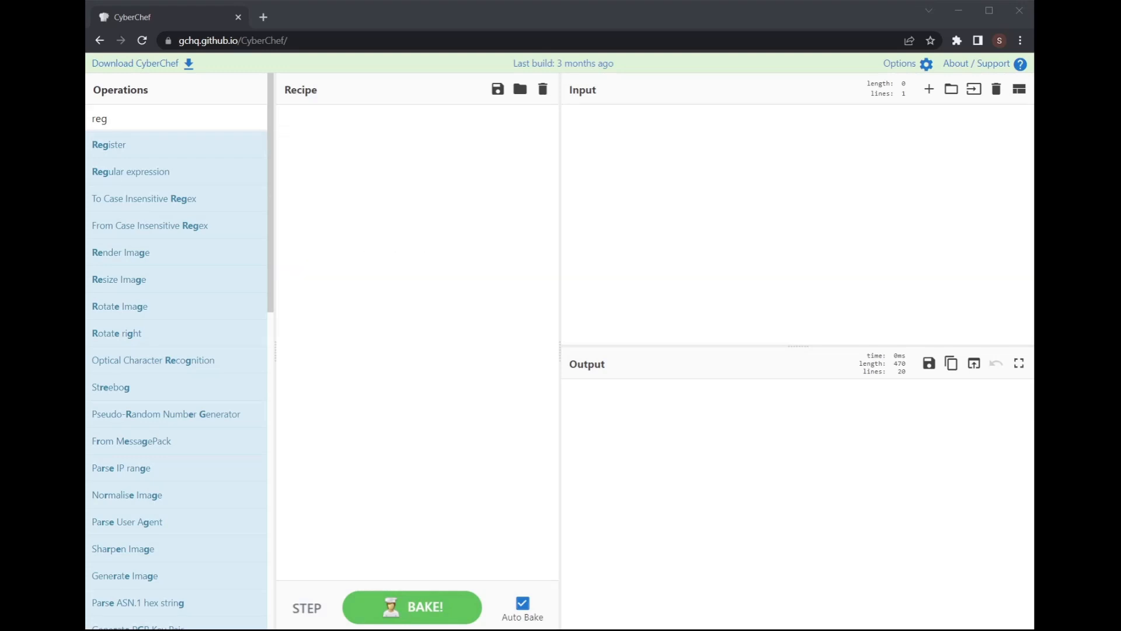
Step: Paste the sample JSON with Base64-encoded code, notes and comment fields into the input
left_click(647, 292)
key("ctrl+v")
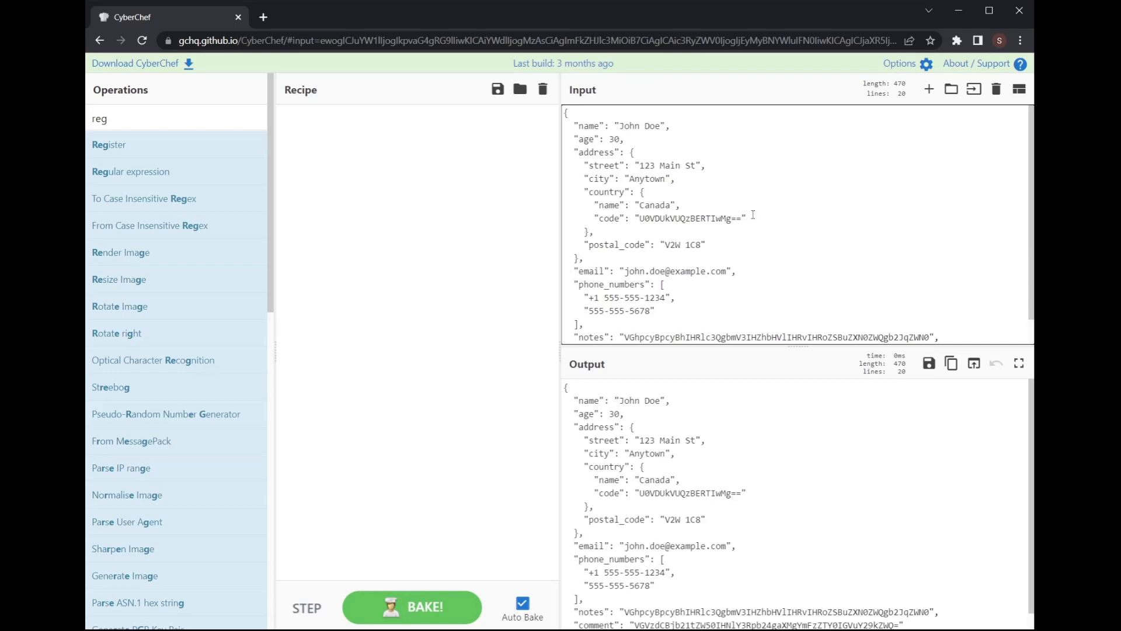
scroll(753, 215, "down", 1)
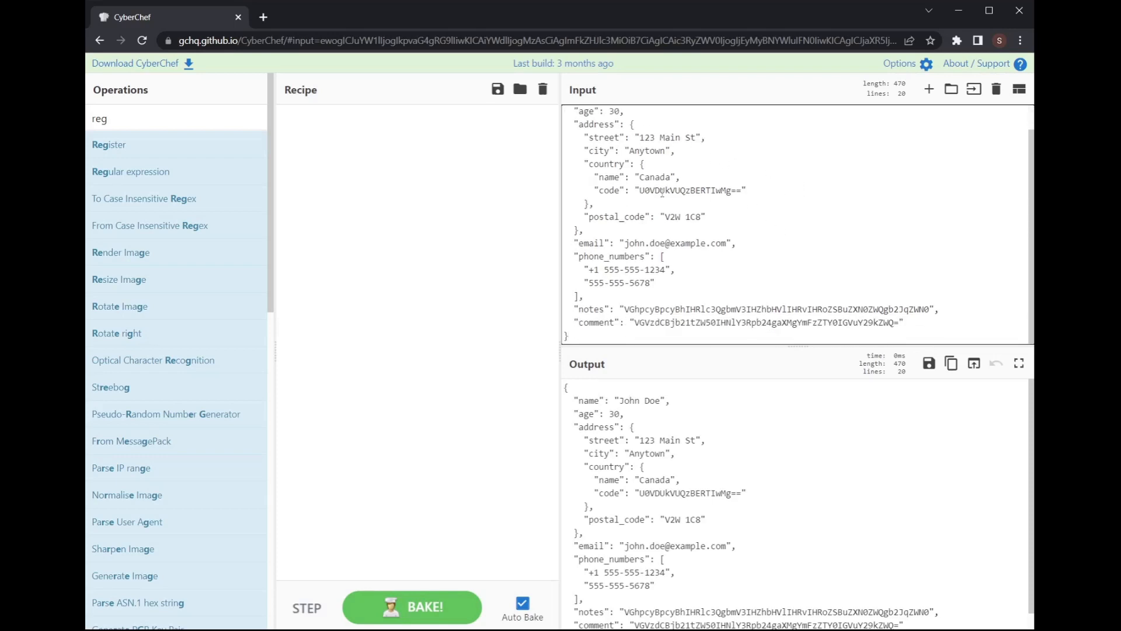
Step: Select the Base64 values of the code and notes fields to inspect them
left_click_drag(641, 191, 742, 190)
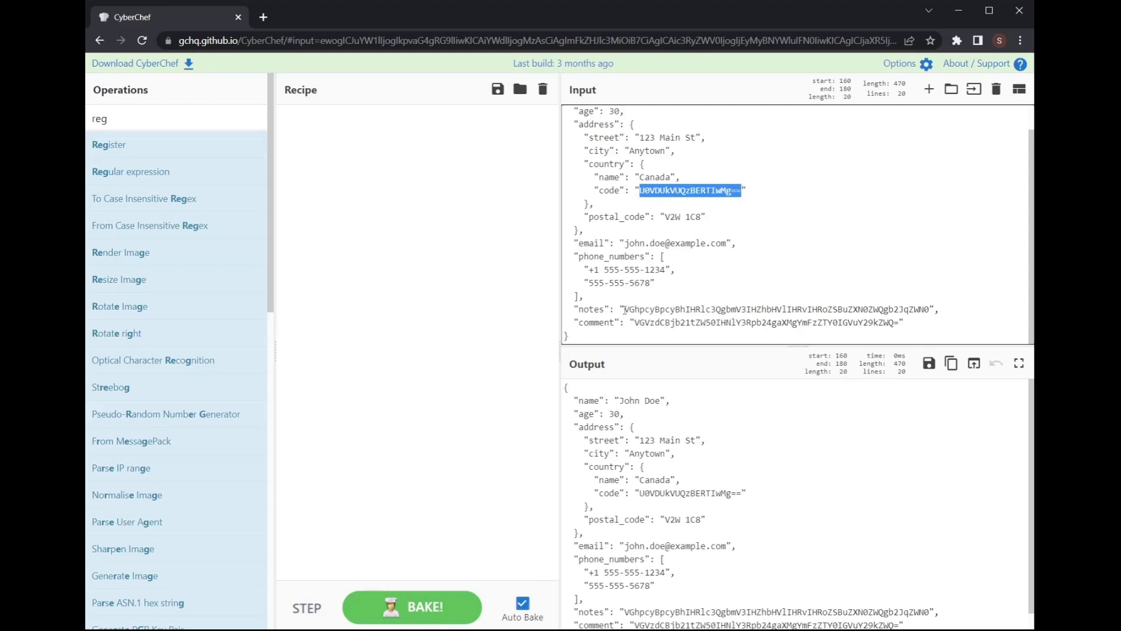
left_click_drag(623, 309, 933, 310)
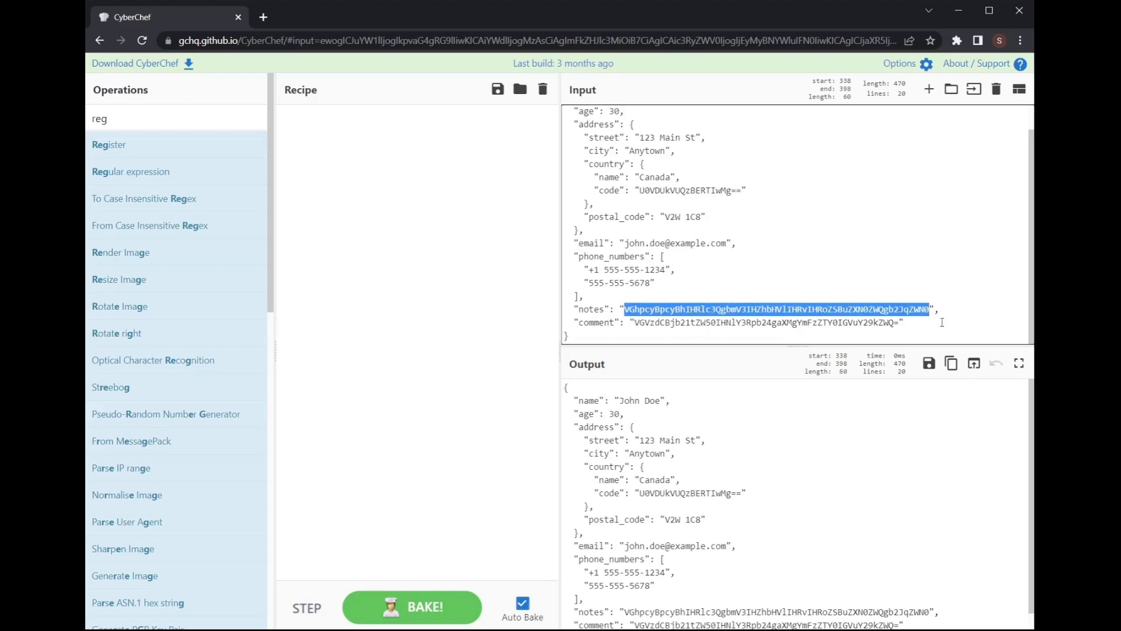
double_click(162, 120)
type("base 64")
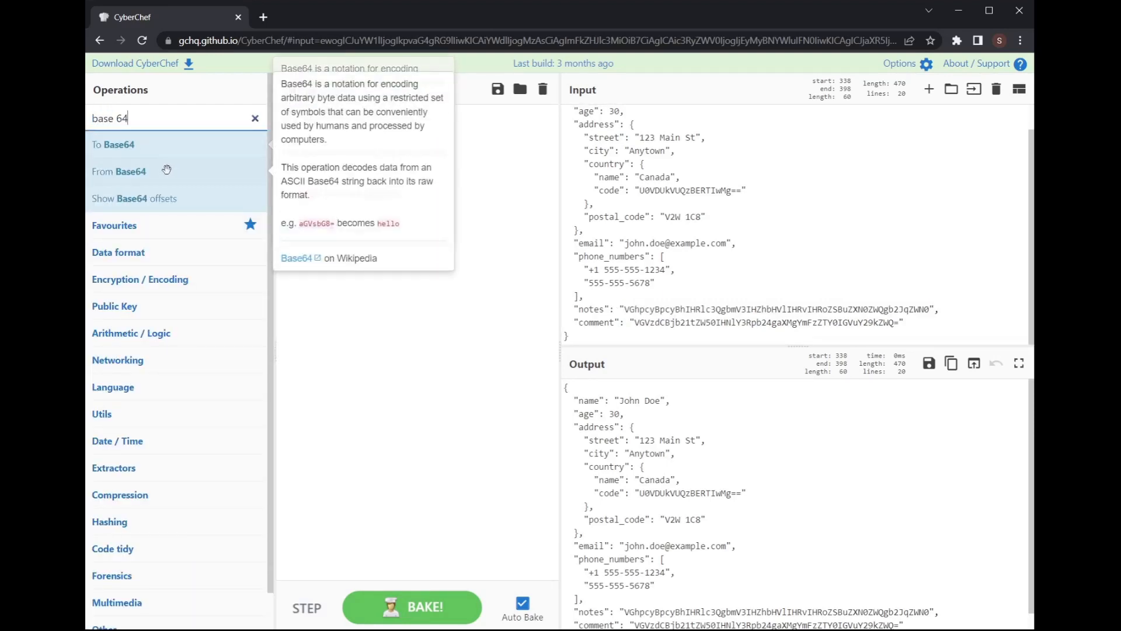
left_click_drag(197, 170, 495, 368)
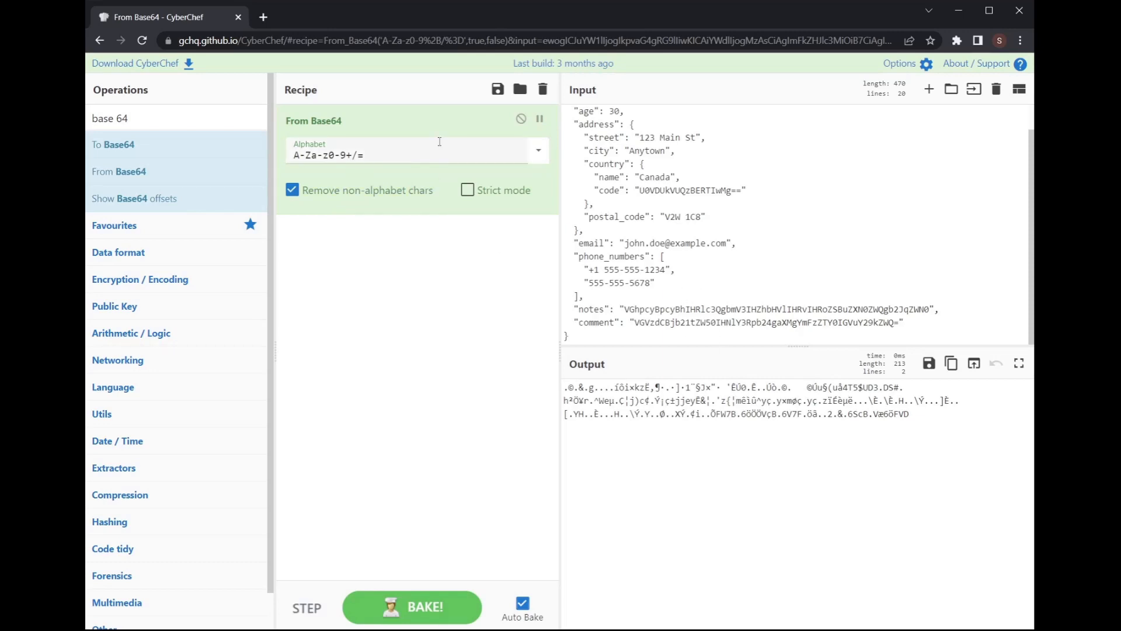
left_click_drag(450, 118, 217, 173)
triple_click(173, 119)
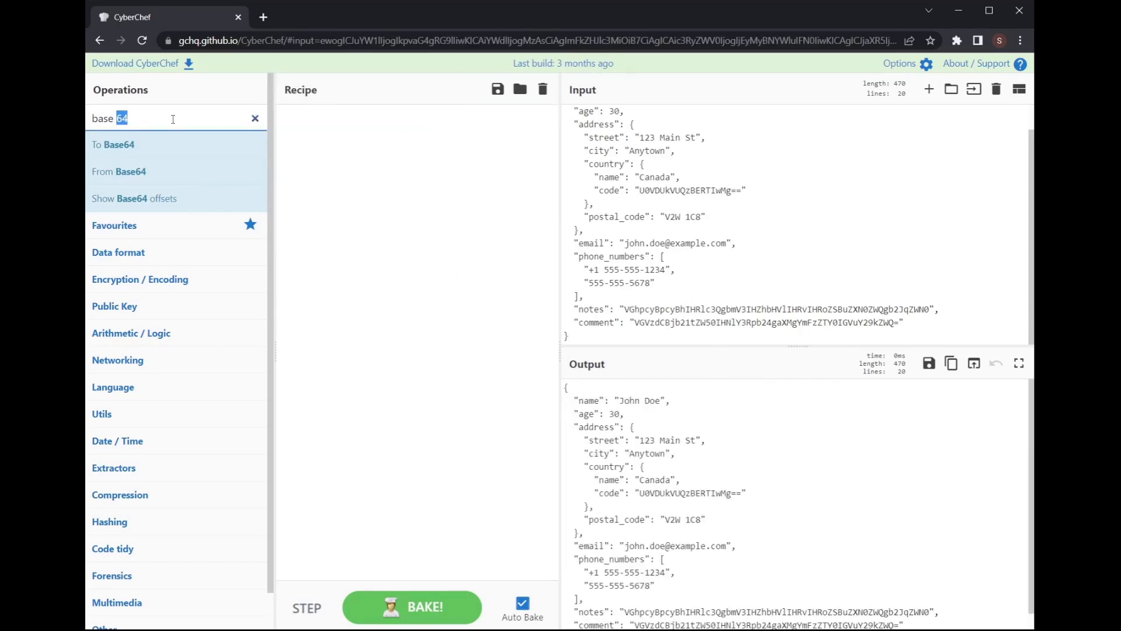
type("regex")
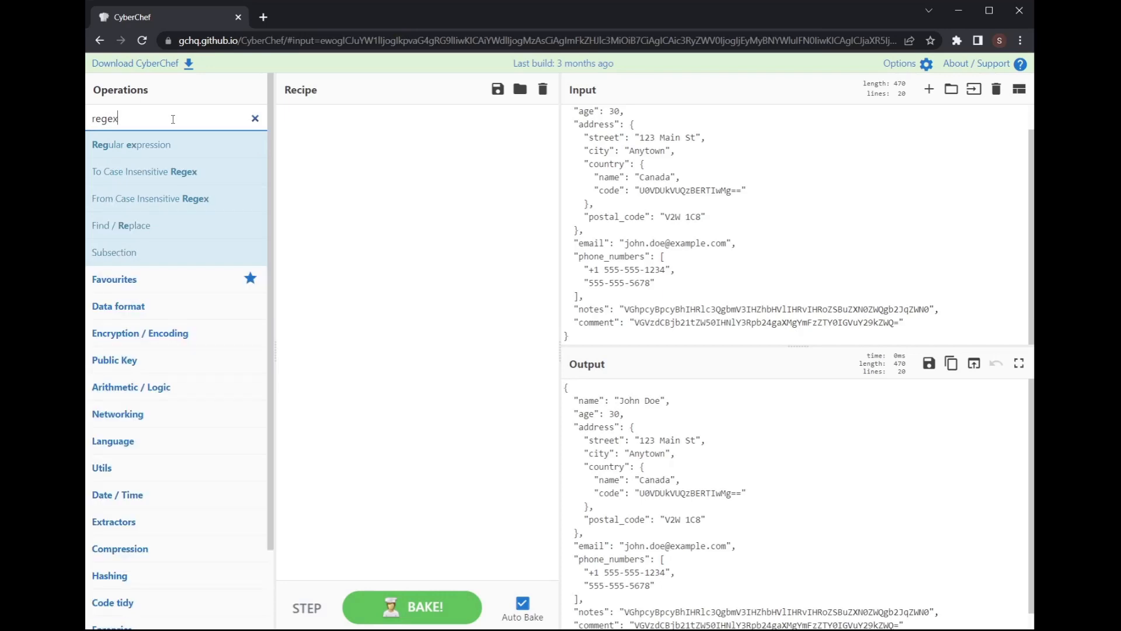
Step: Add a Regular expression step with the pattern "code"\s*:\s*"([^"]+)"
left_click_drag(225, 145, 410, 162)
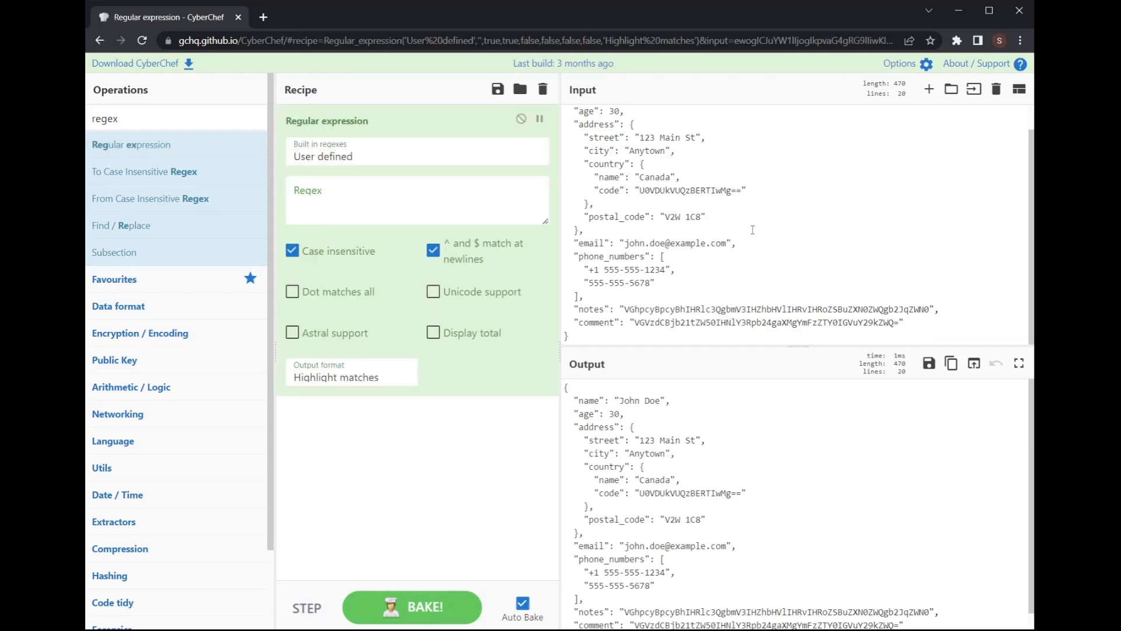
left_click_drag(752, 229, 746, 251)
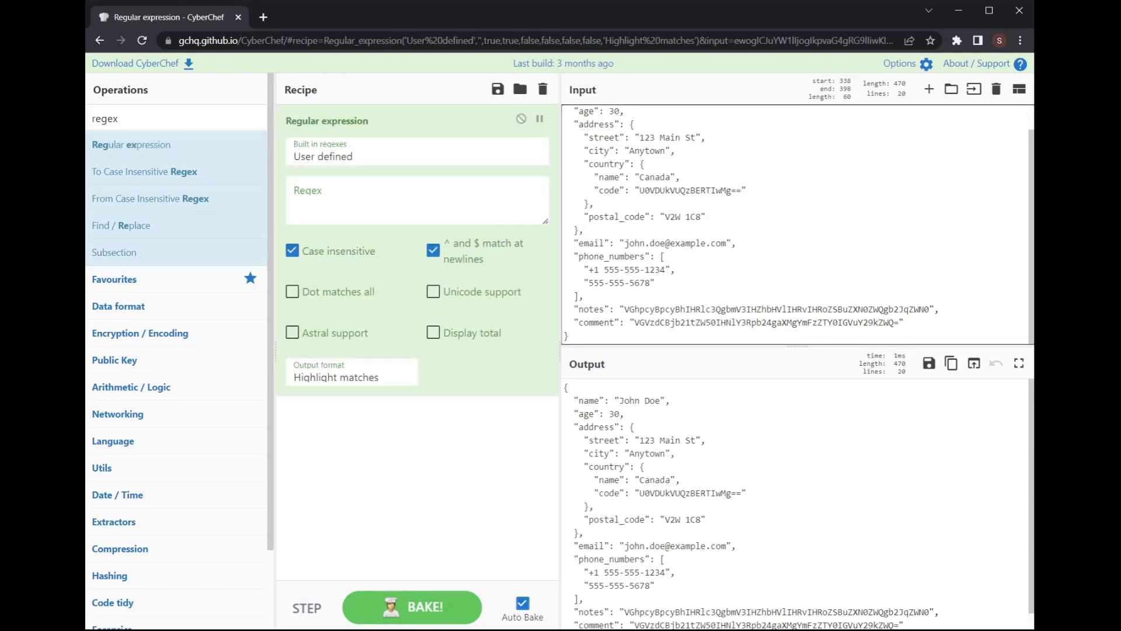
key("alt+Tab")
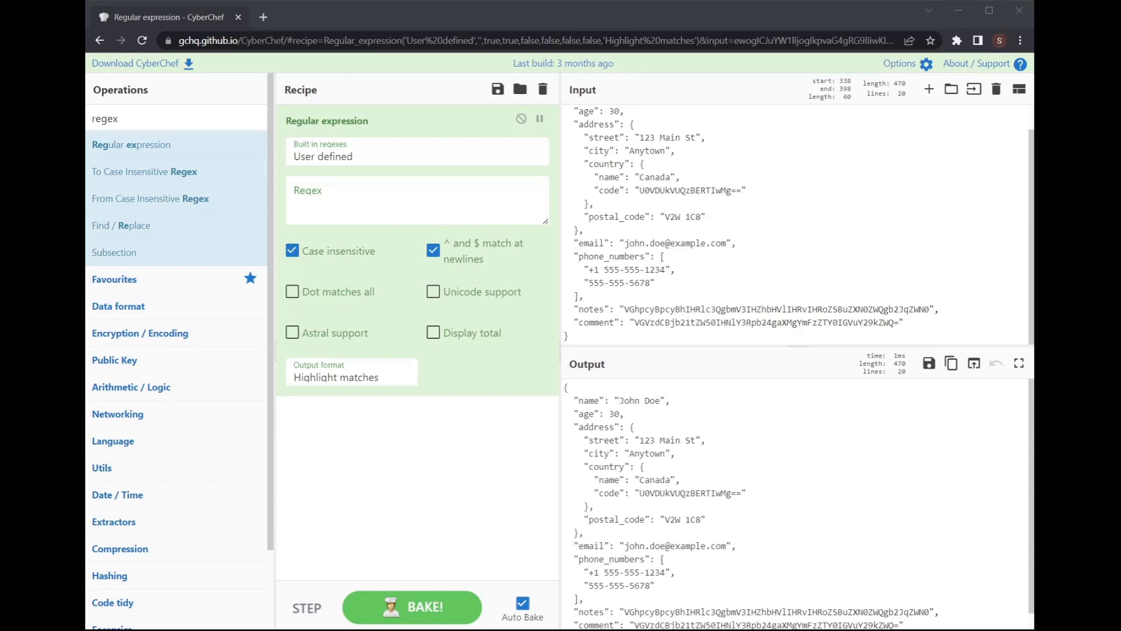
left_click(485, 200)
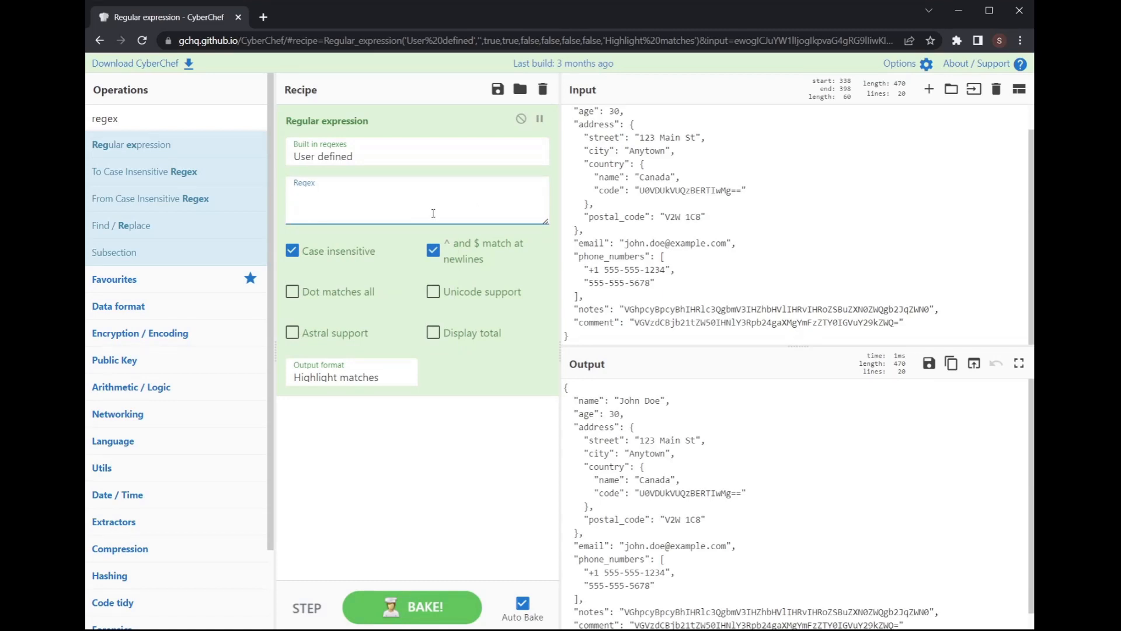
type("\"code\"\\s*:\\s*\"([^\"]+)\"")
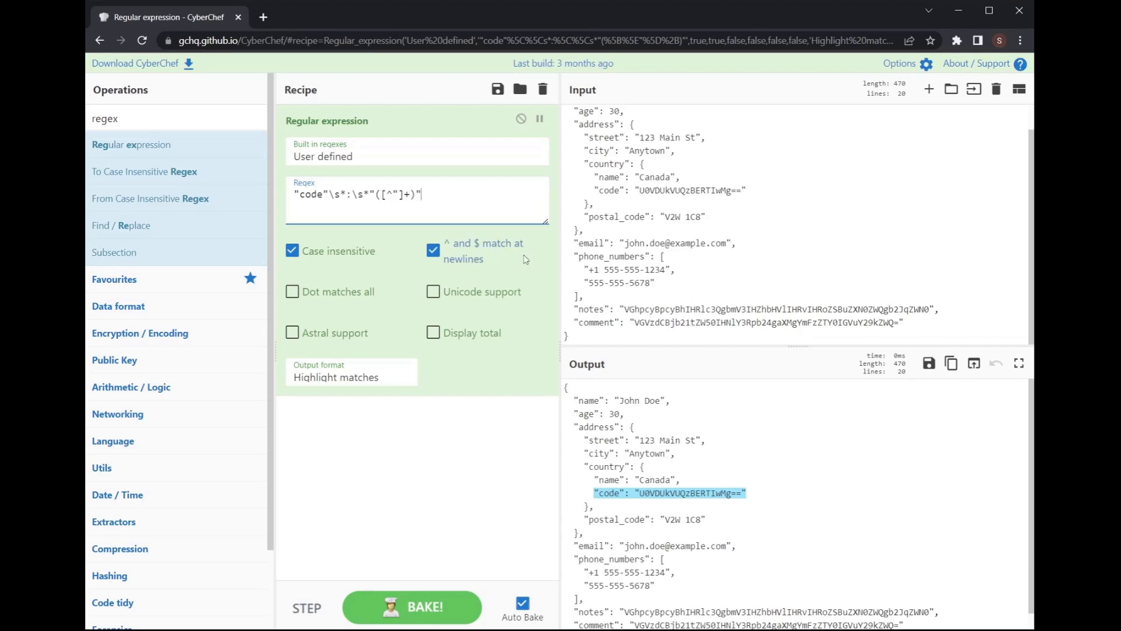
left_click_drag(444, 195, 272, 195)
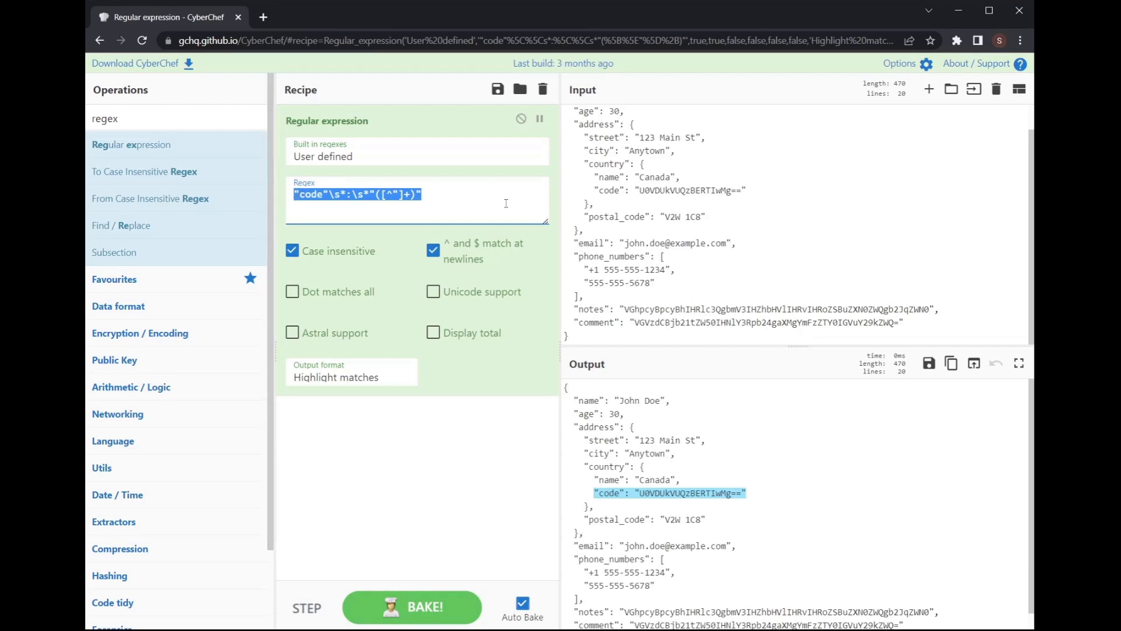
left_click(483, 195)
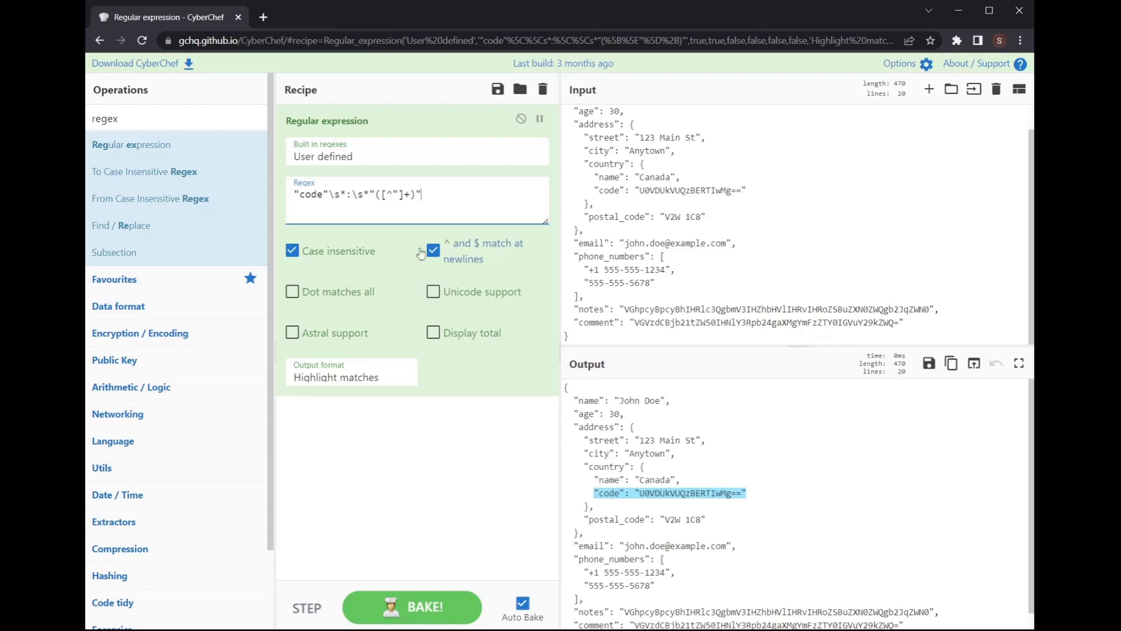
Step: Turn on Display total to see 'Total found: 1', then turn it off again
left_click(385, 379)
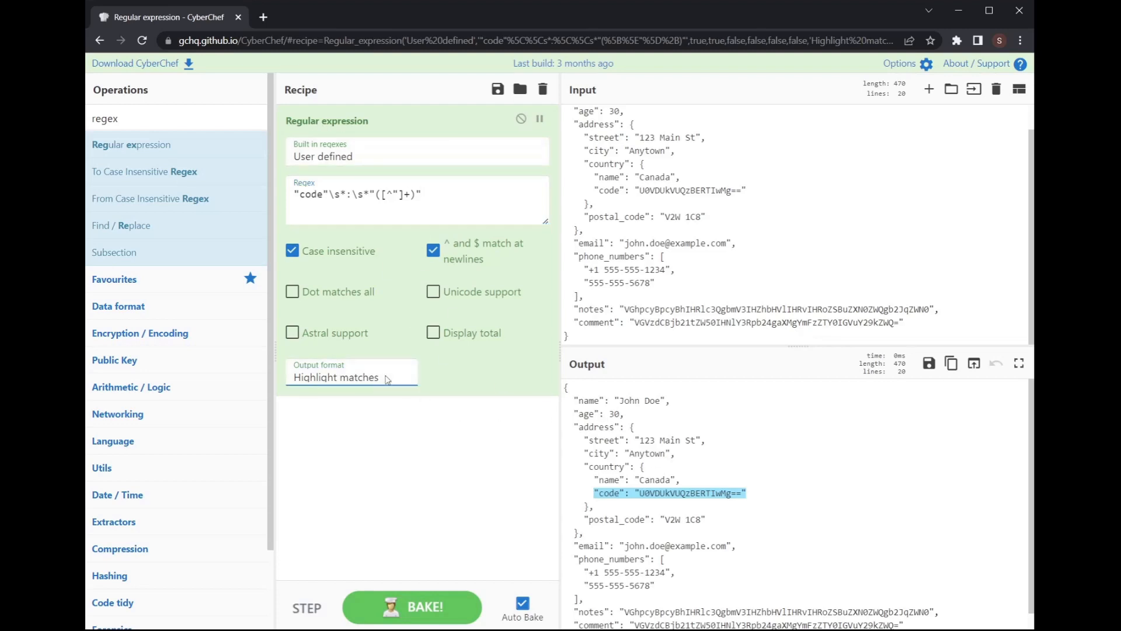
left_click(475, 368)
left_click(433, 334)
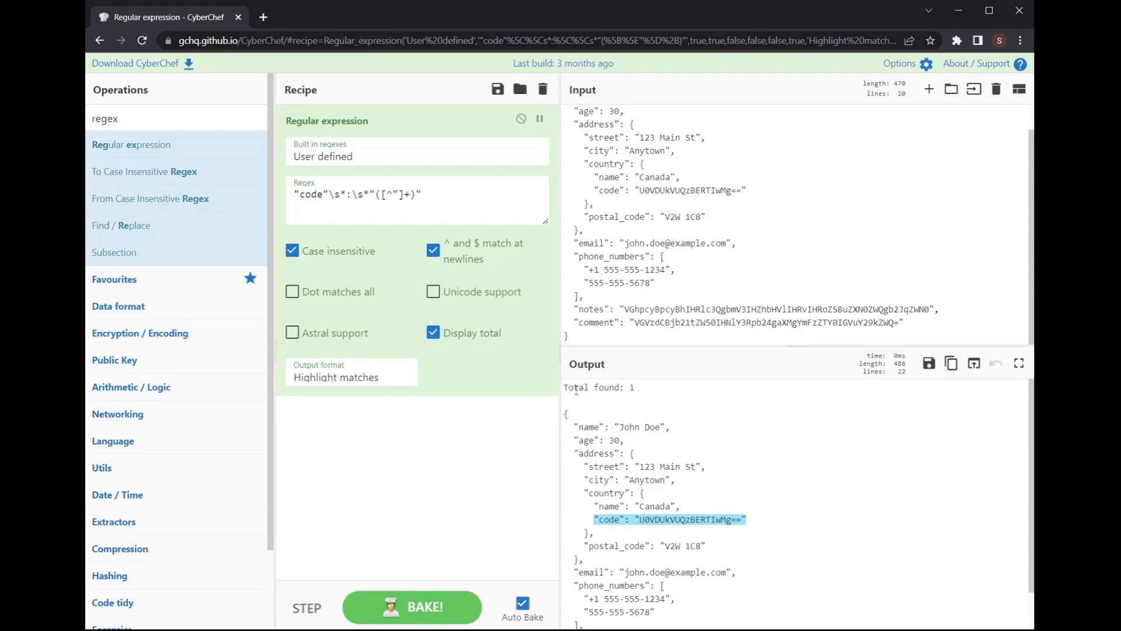
left_click_drag(644, 391, 565, 387)
left_click(433, 333)
left_click(374, 381)
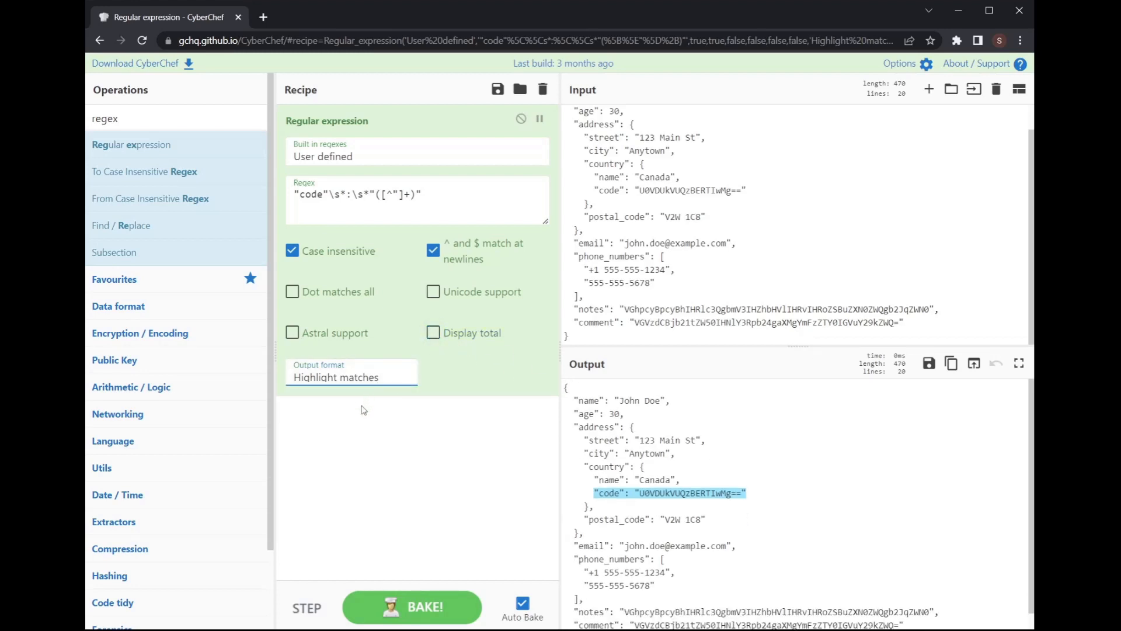
left_click(337, 432)
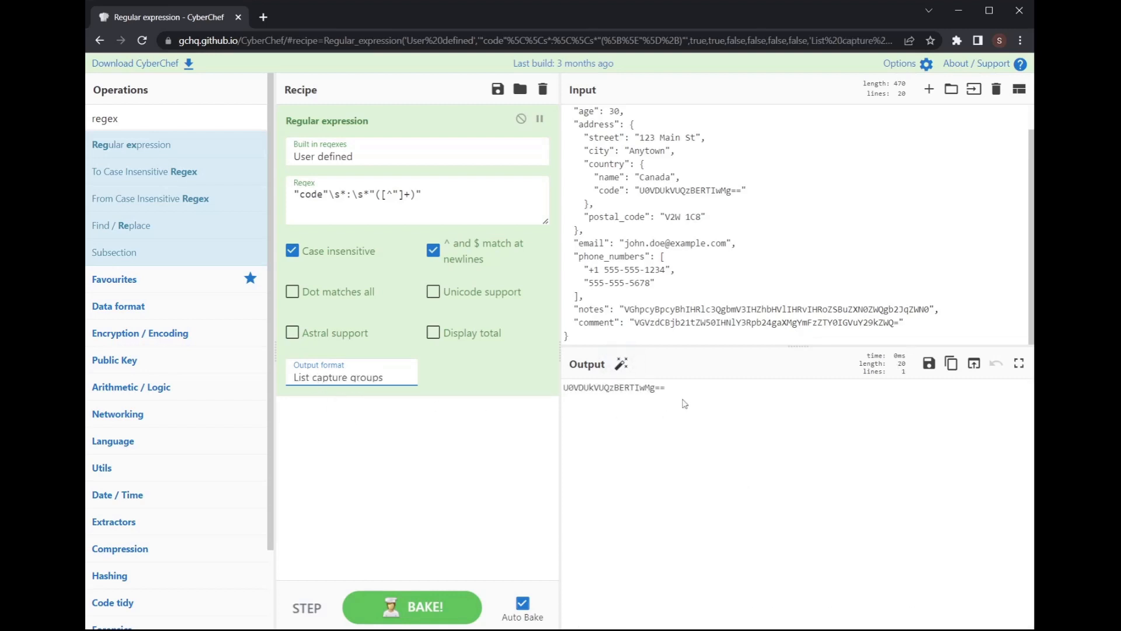
left_click_drag(564, 388, 669, 393)
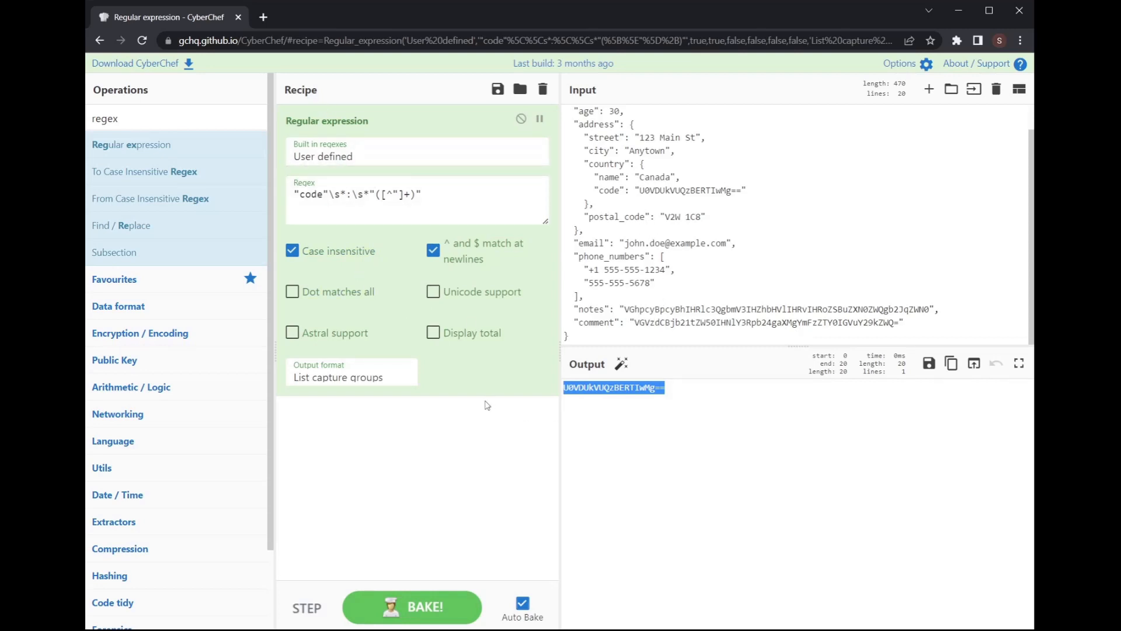
left_click(368, 384)
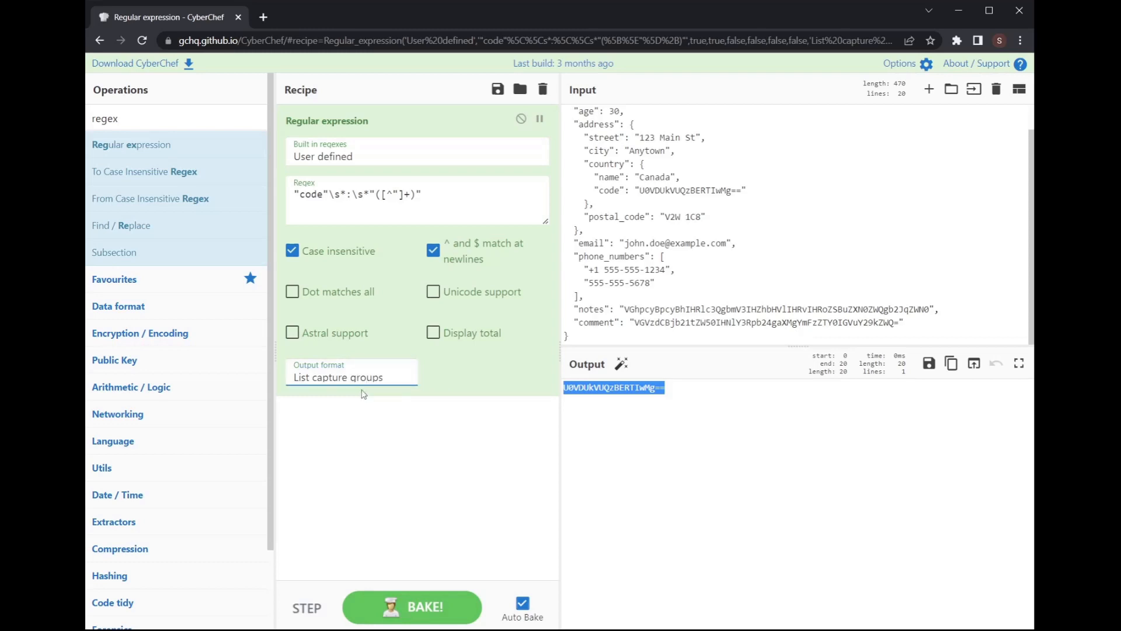
left_click(454, 363)
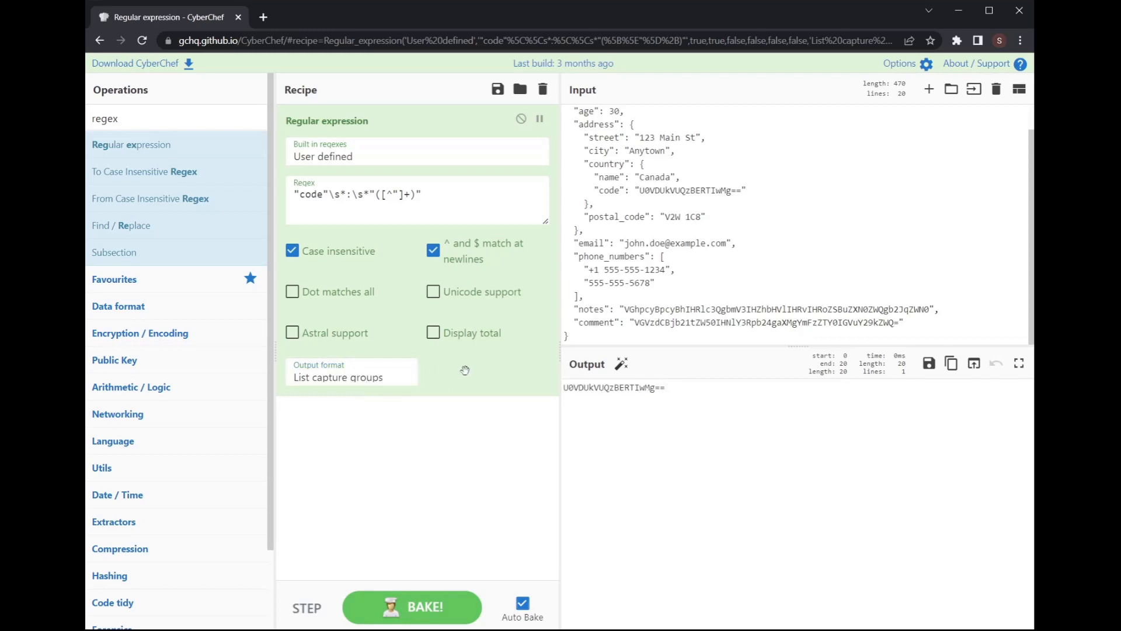
Step: Disable the Regular expression step and add a Subsection step to the recipe
left_click(521, 119)
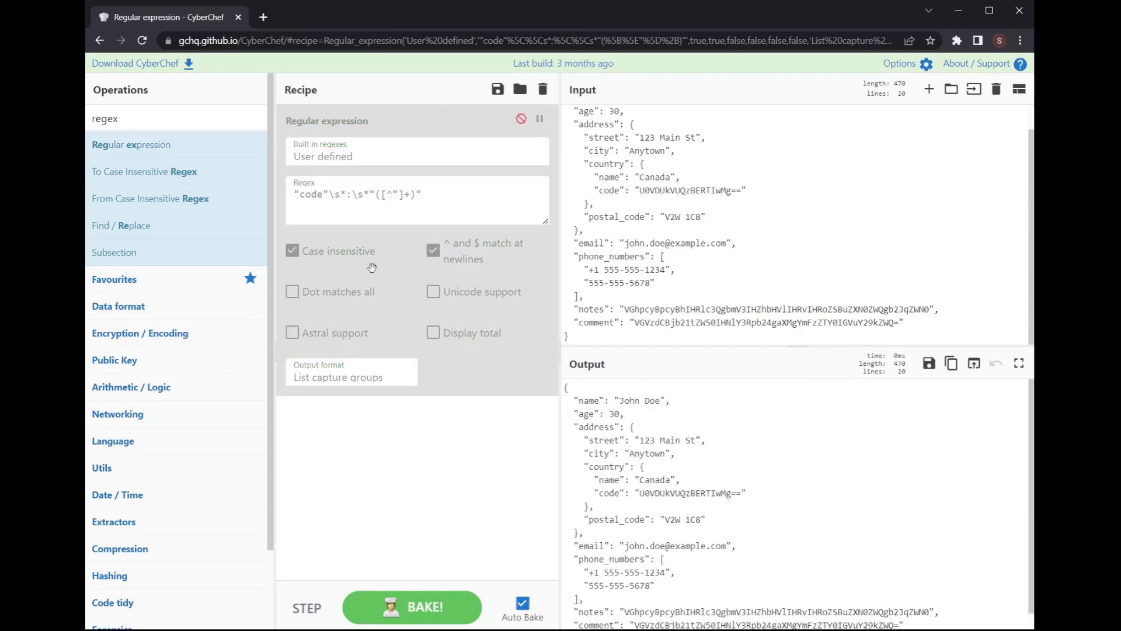
double_click(138, 124)
type("subs")
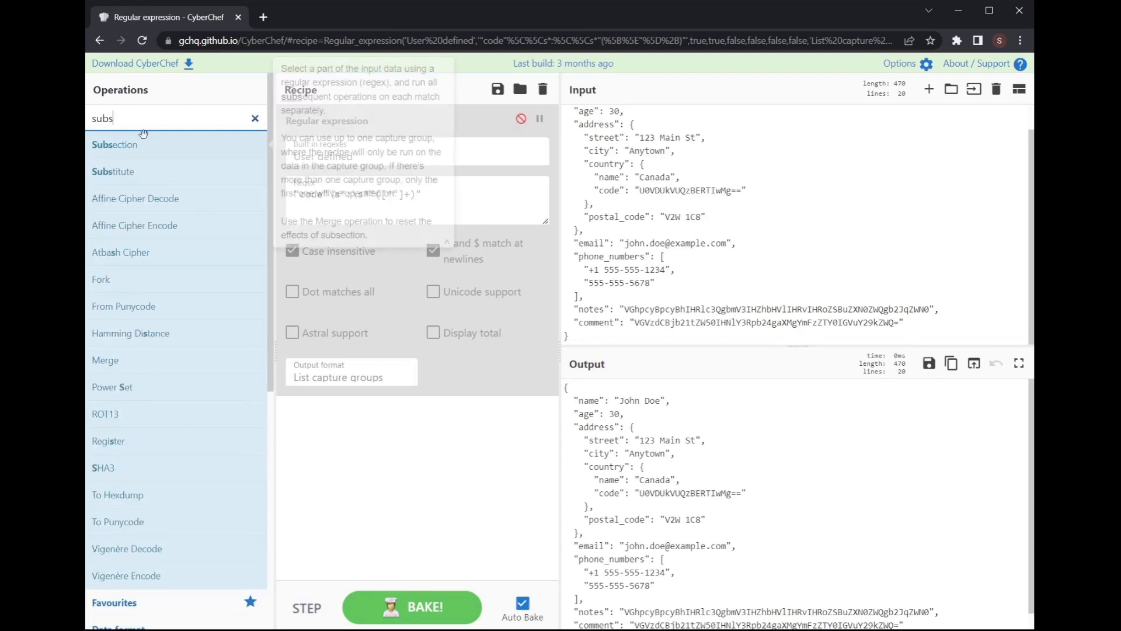
left_click_drag(116, 144, 468, 464)
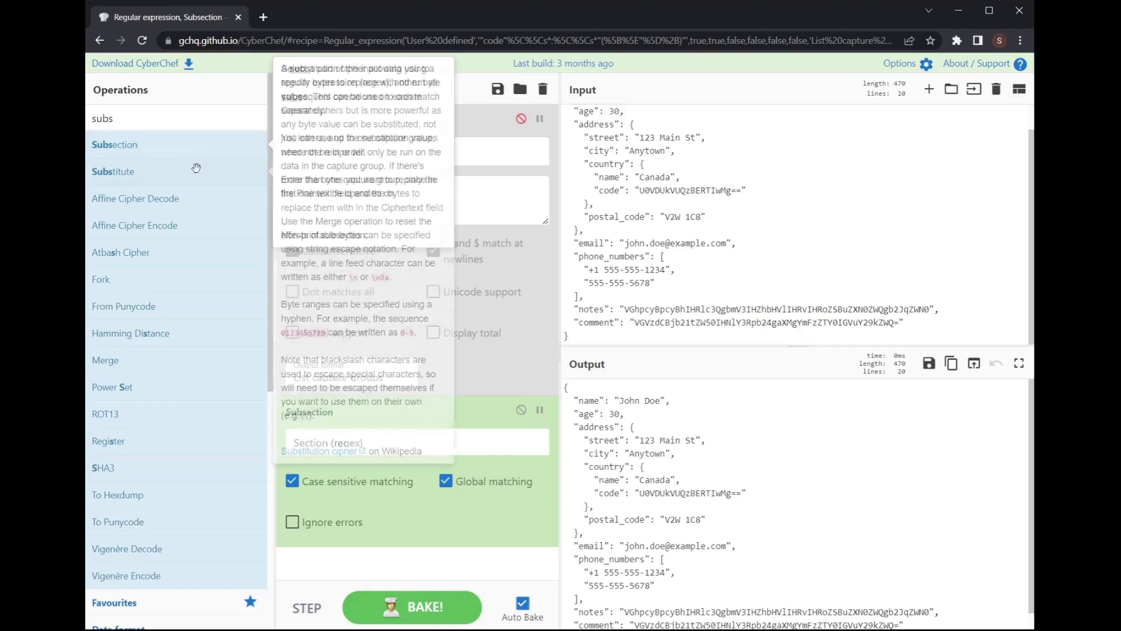
Step: Search 'base64' and add the From Base64 operation to the recipe
double_click(152, 123)
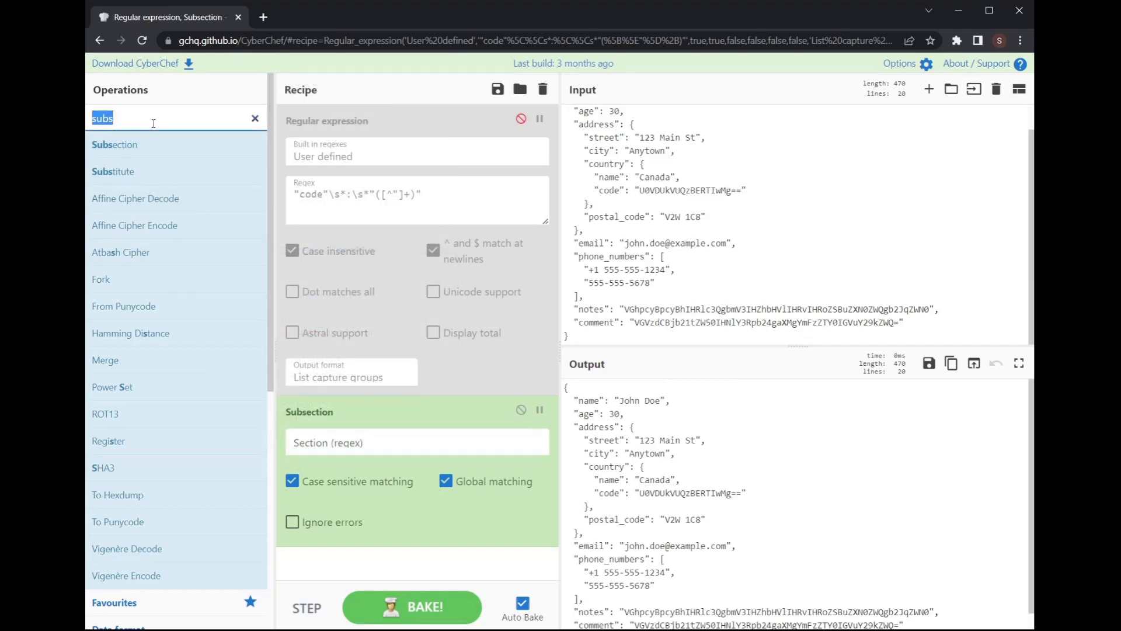
key("BackSpace")
type("base")
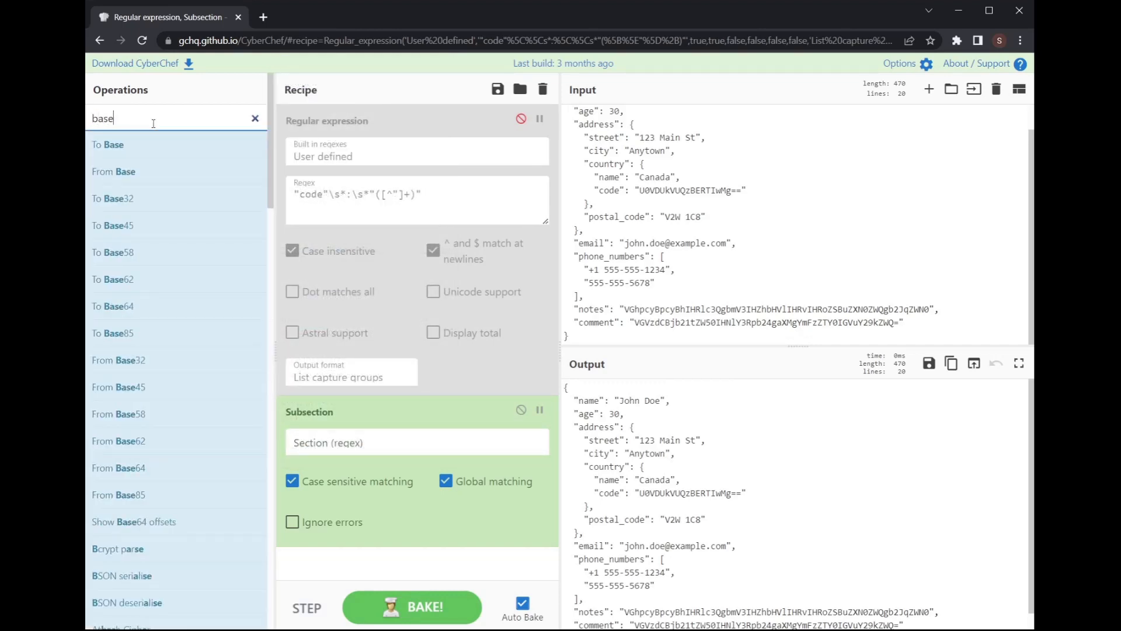
type("64")
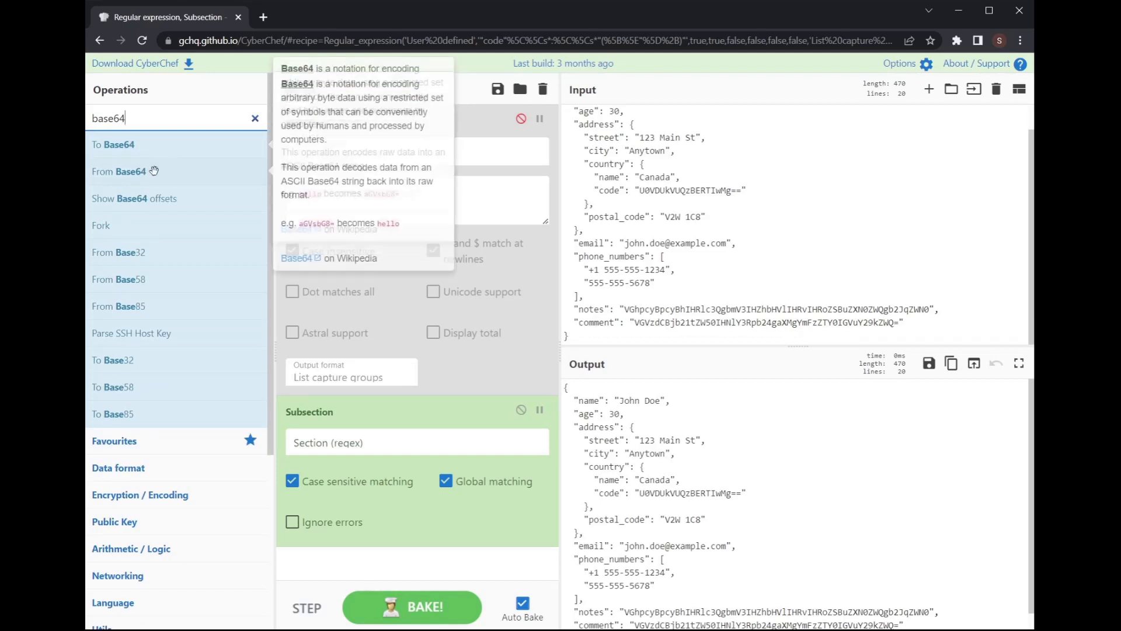
left_click_drag(119, 171, 409, 530)
Step: Set the Subsection's section regex to "code"\s*:\s*"([^"]+)"
left_click(419, 447)
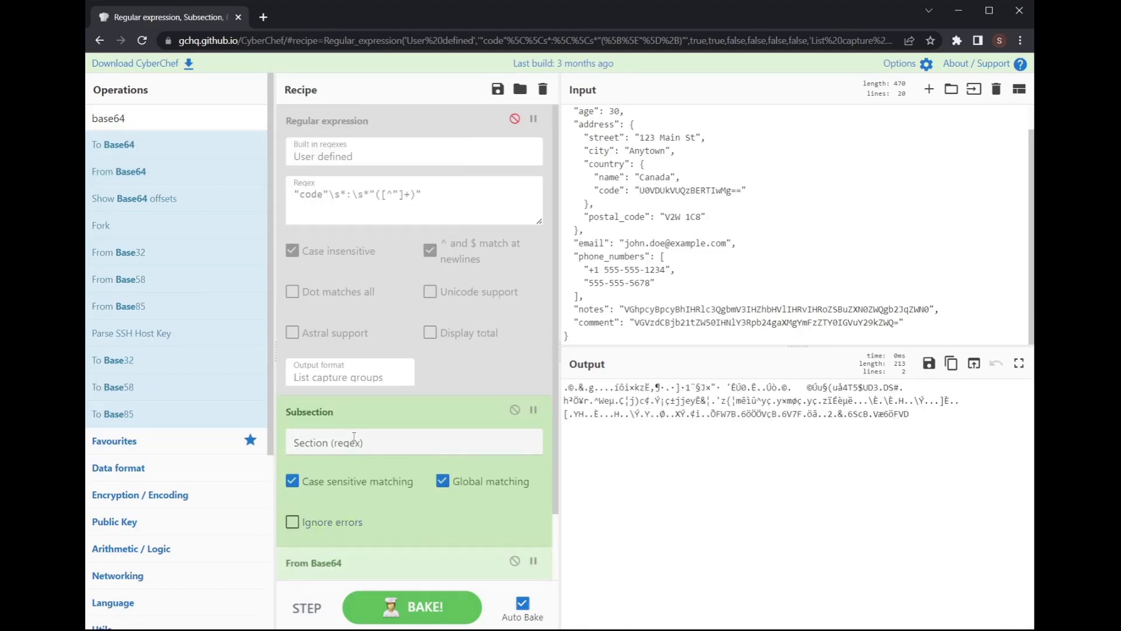
type("\"code\"\\s*:\\s*\"([^\"]+)\"")
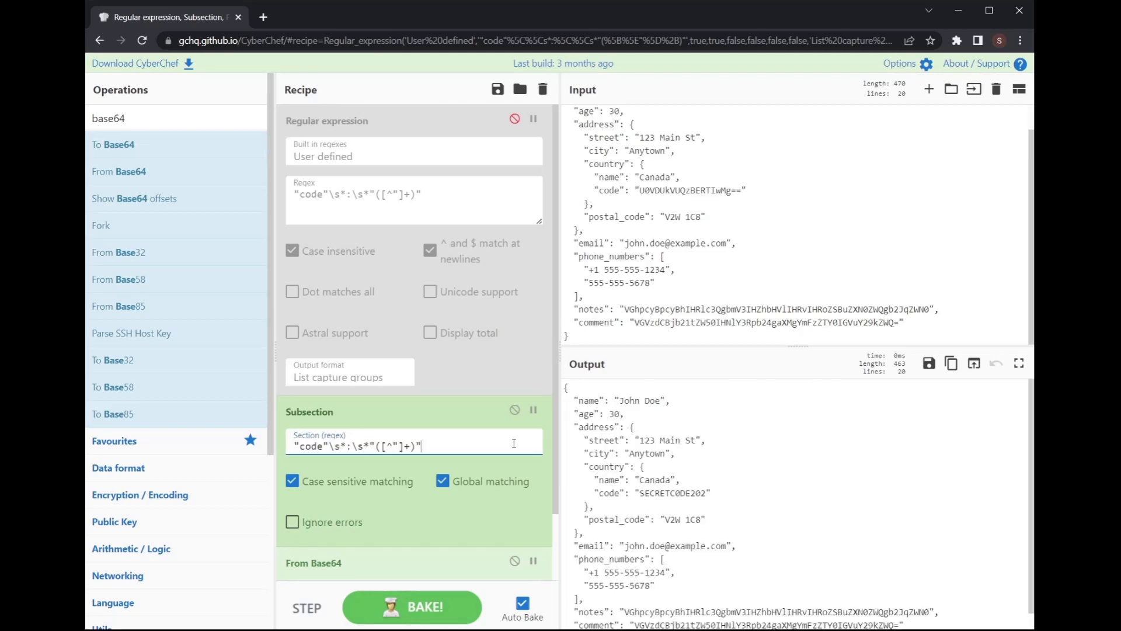
scroll(409, 292, "down", 2)
scroll(351, 204, "up", 2)
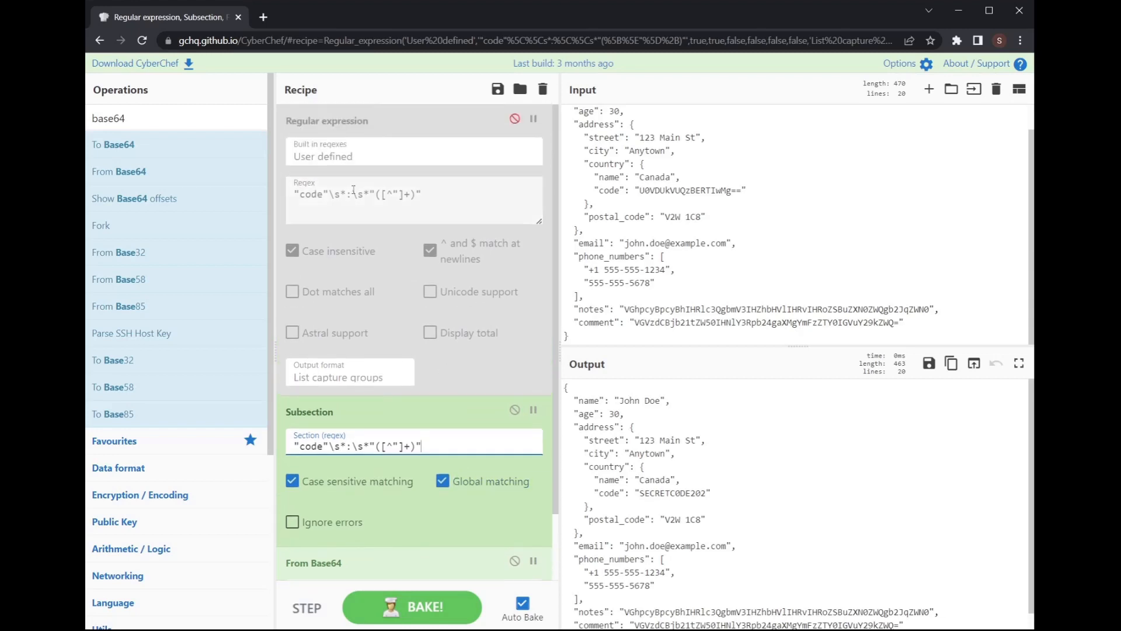
scroll(340, 338, "down", 1)
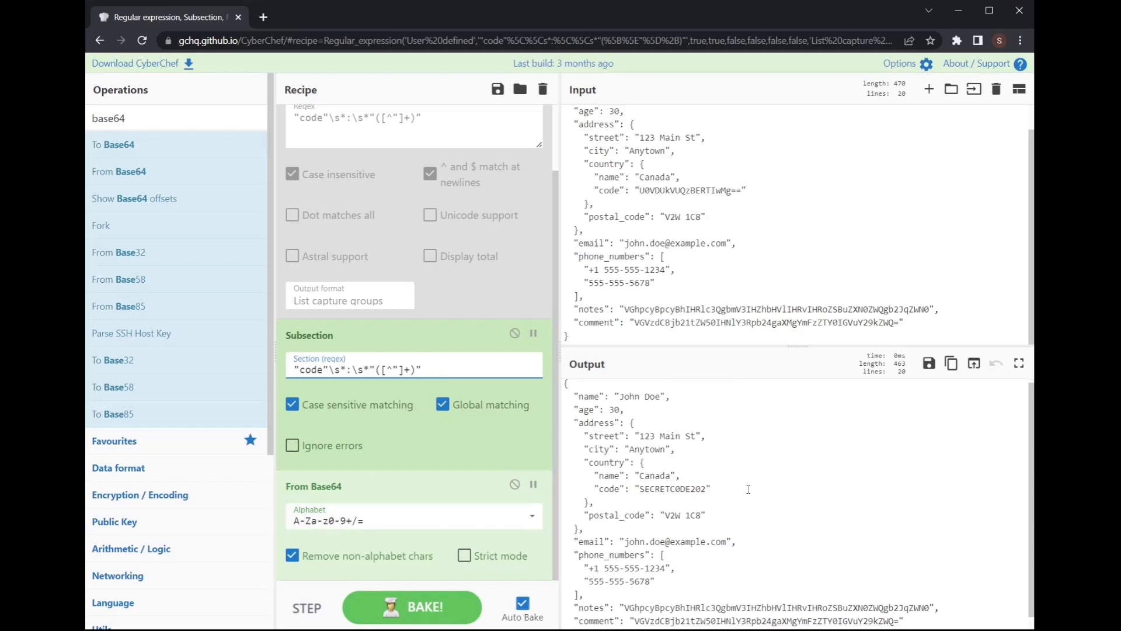
scroll(660, 483, "down", 1)
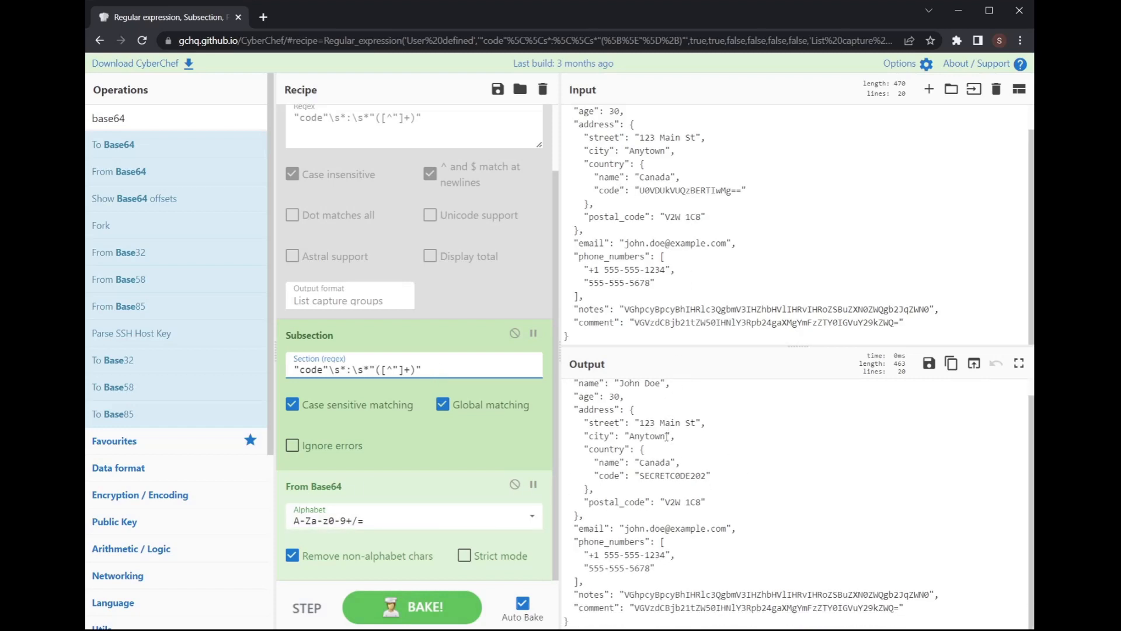
Step: Check the output: code now reads SECRETC0DE202 while notes stays encoded
left_click_drag(595, 476, 711, 475)
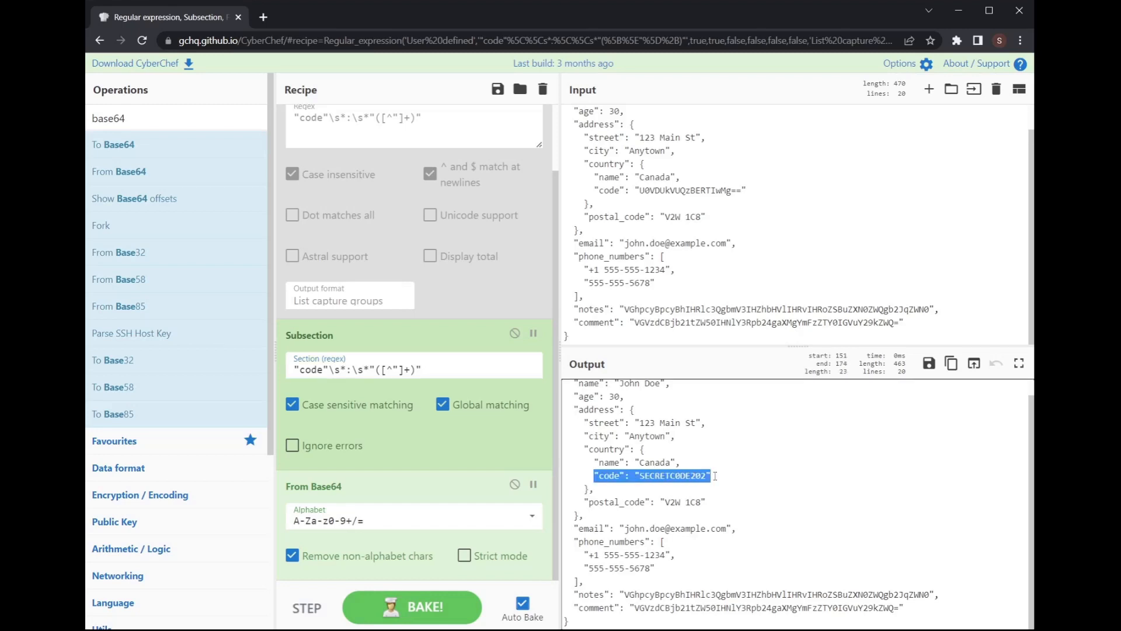
scroll(683, 479, "up", 1)
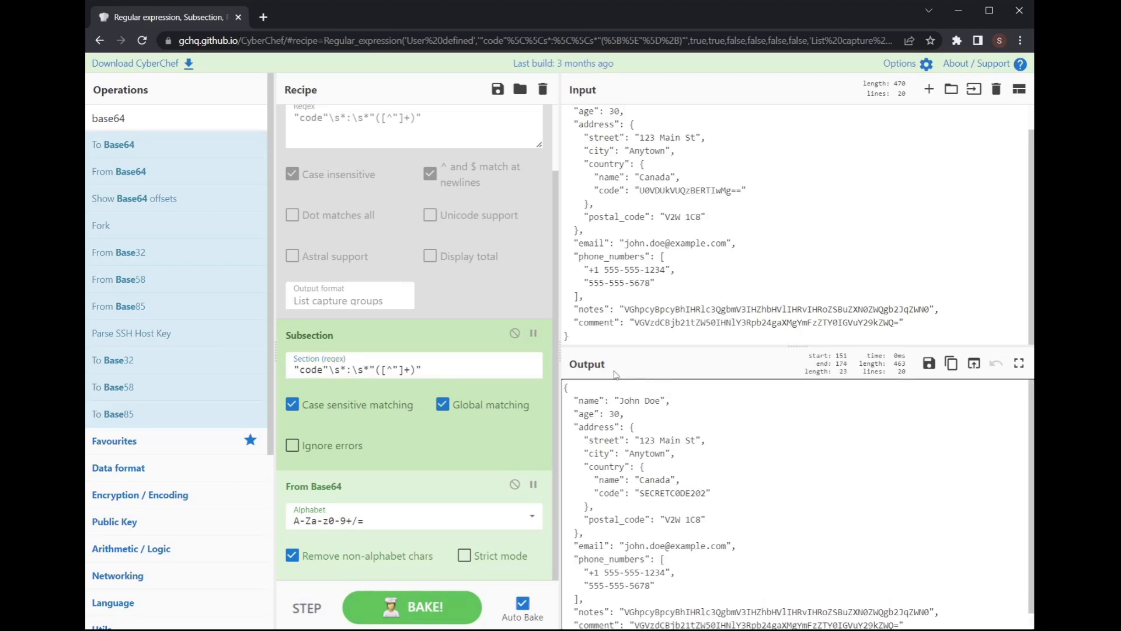
scroll(683, 484, "down", 1)
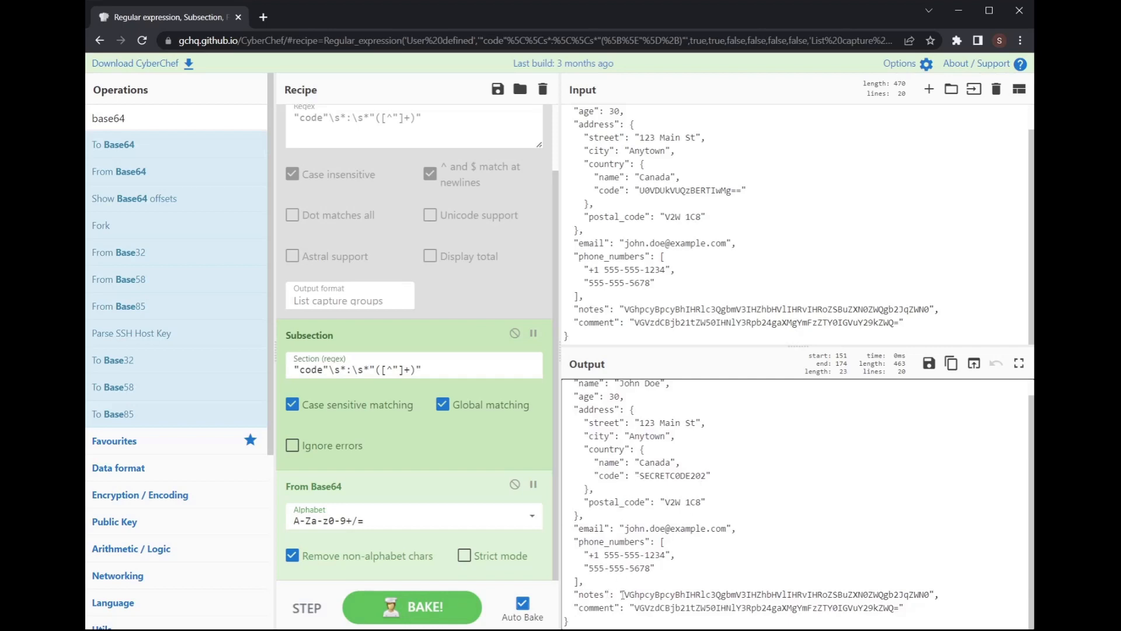
left_click_drag(623, 594, 932, 589)
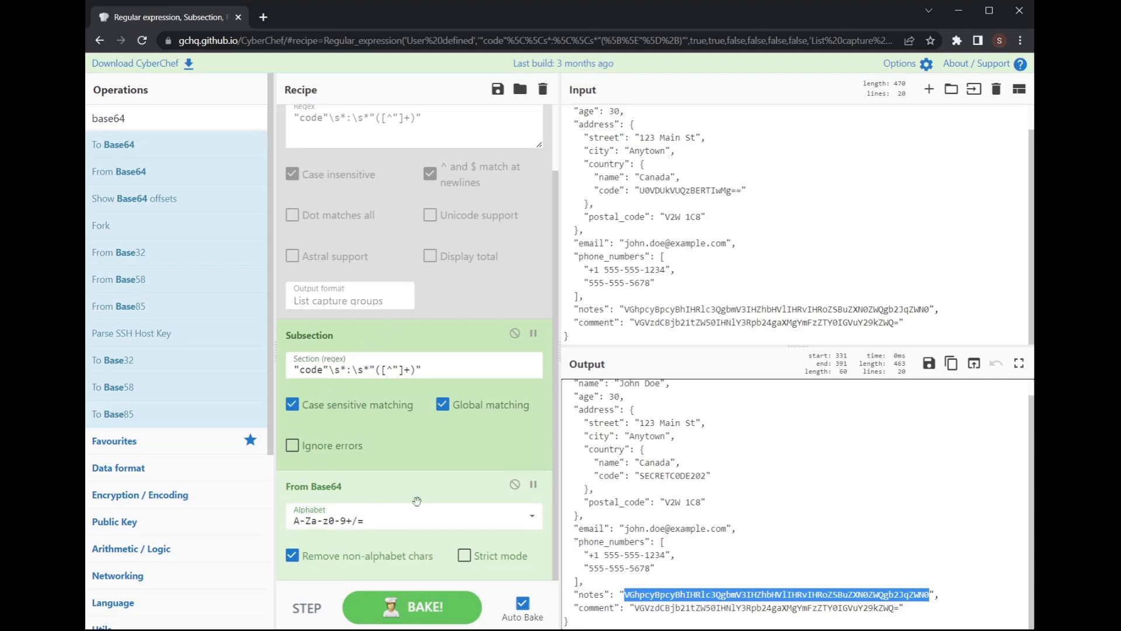
Step: Disable Subsection, re-enable the regex step, and change its pattern to "notes"\s*:\s*"([A-Za-z0-9+/=]+)"
left_click(514, 333)
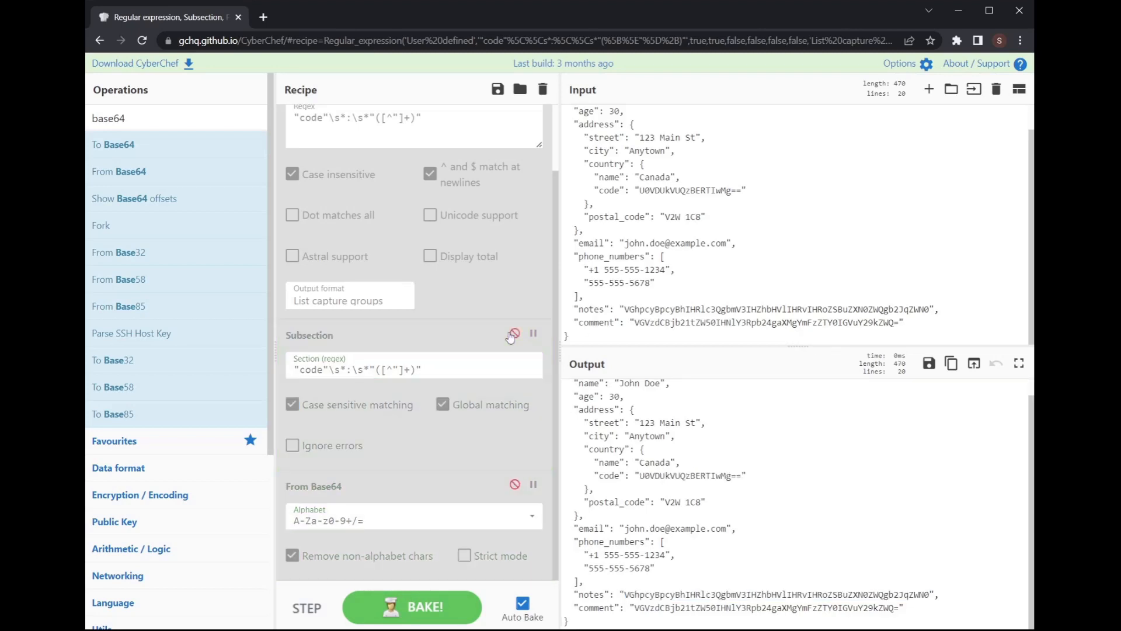
scroll(514, 234, "up", 2)
left_click(515, 122)
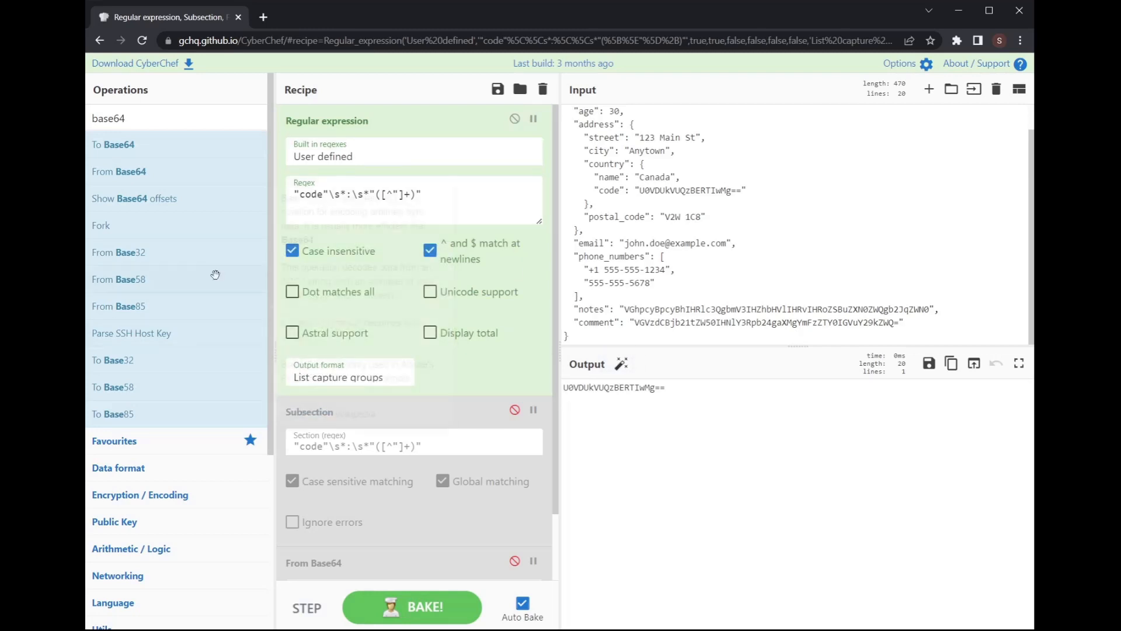
left_click(472, 200)
key("ctrl+a")
key("BackSpace")
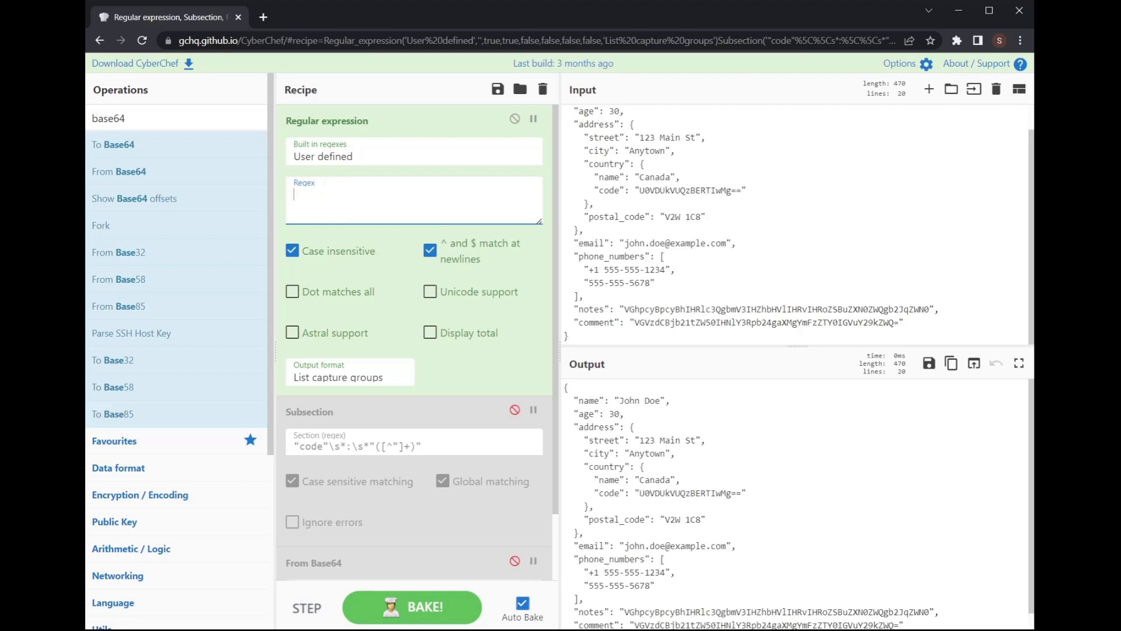
key("alt+Tab")
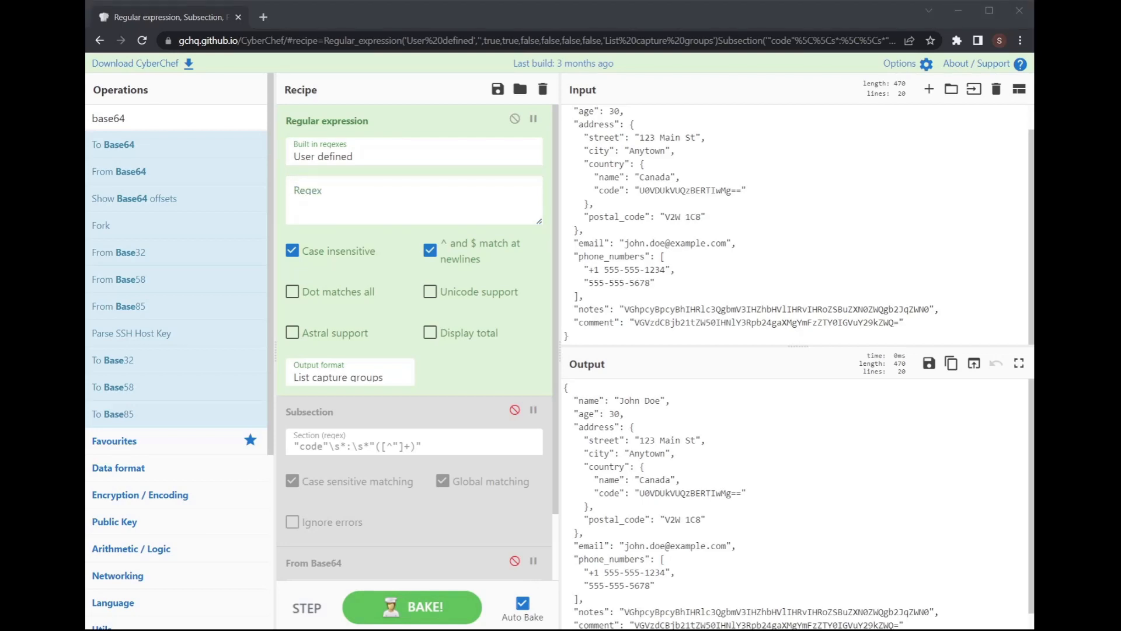
key("alt+Tab")
type("\"notes\"\\s*:\\s*\"([A-Za-z0-9+/=]+)\"")
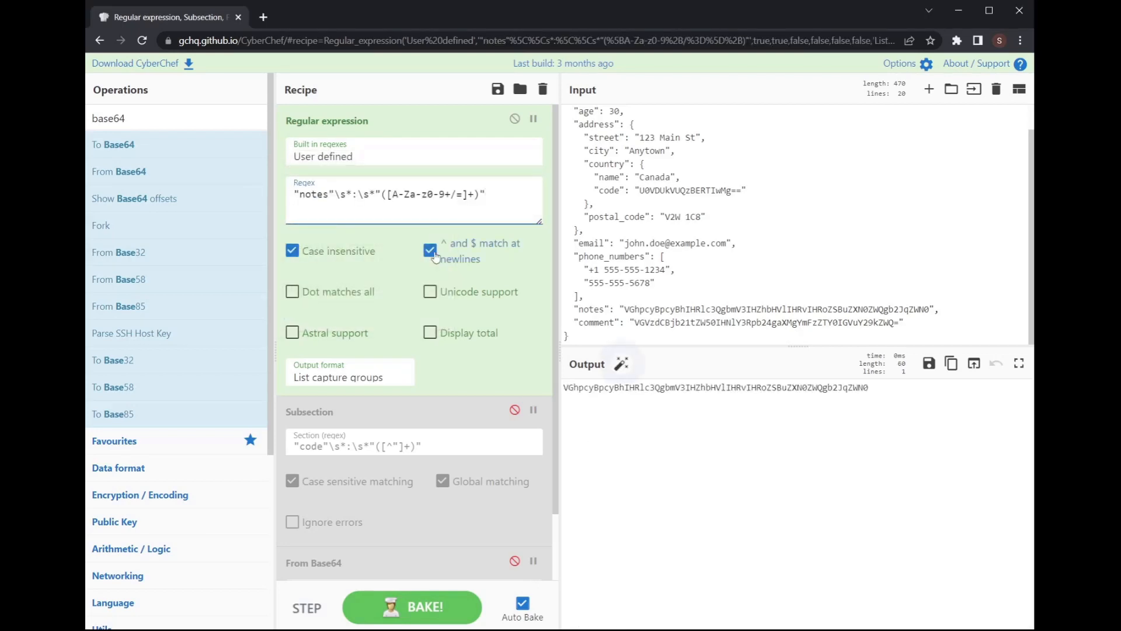
Step: Preview the notes match with Highlight matches, return to List capture groups, then disable the regex step
left_click(350, 377)
left_click(354, 394)
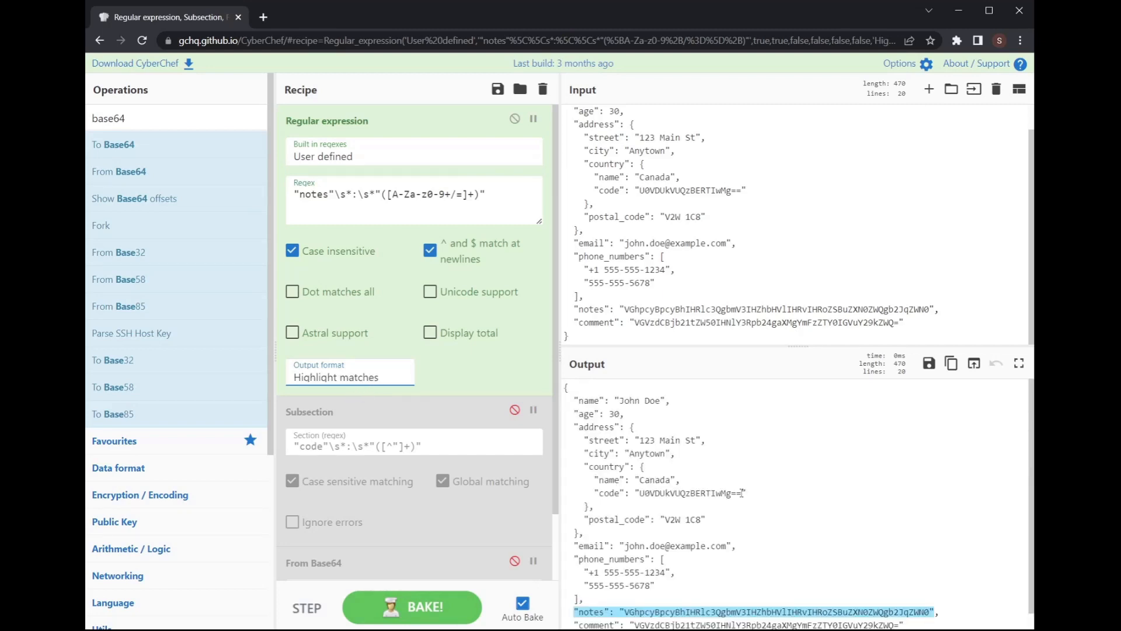
scroll(894, 603, "down", 1)
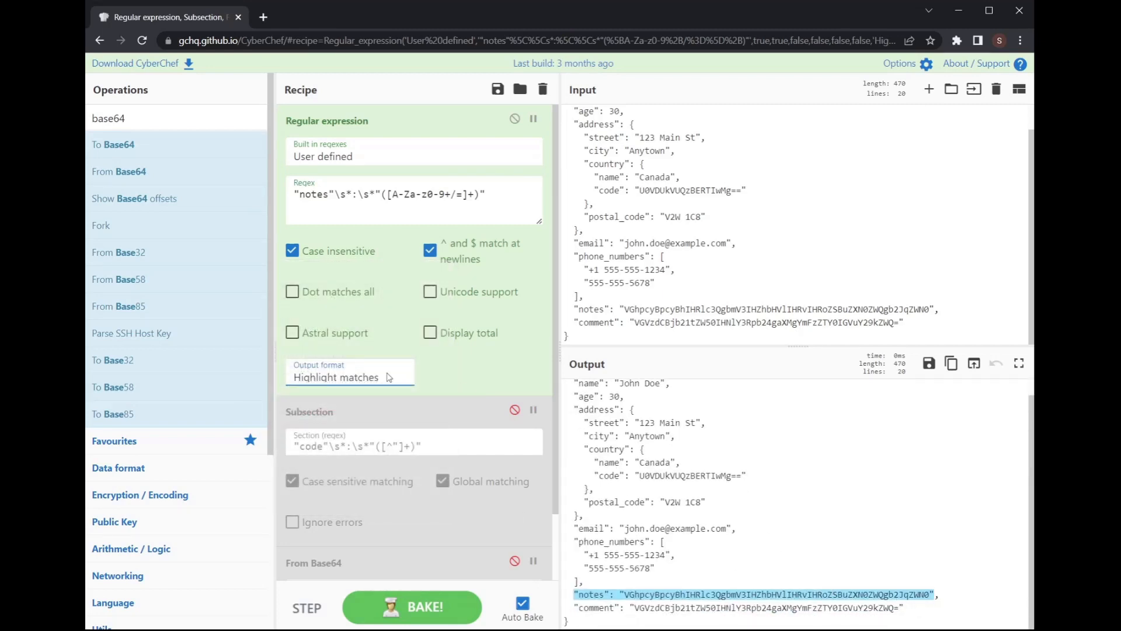
left_click(340, 424)
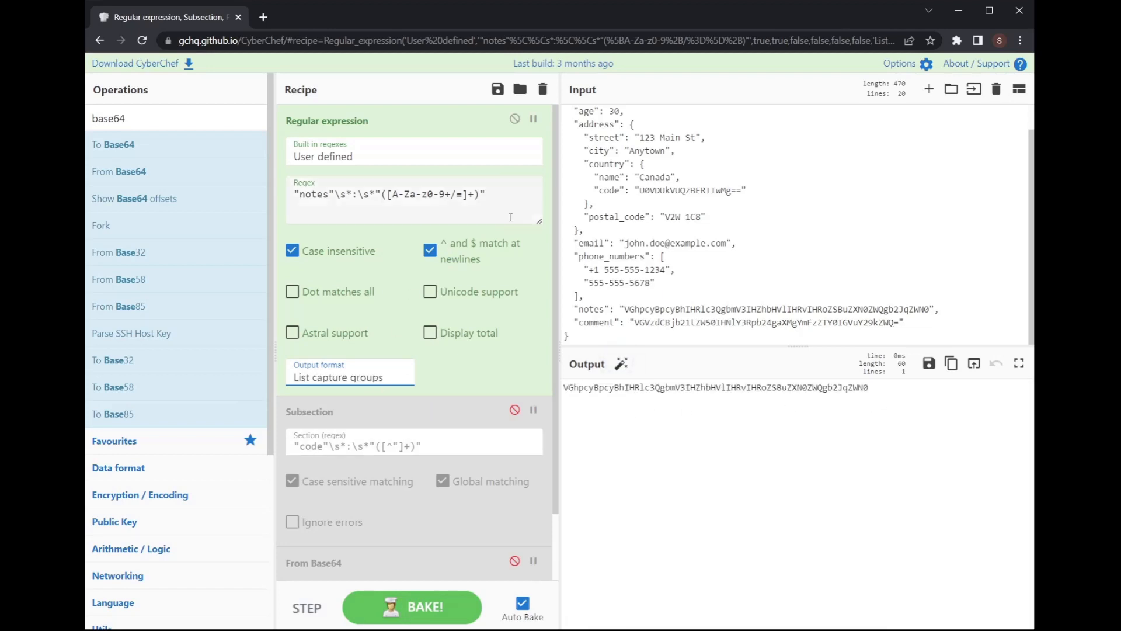
left_click_drag(487, 195, 275, 193)
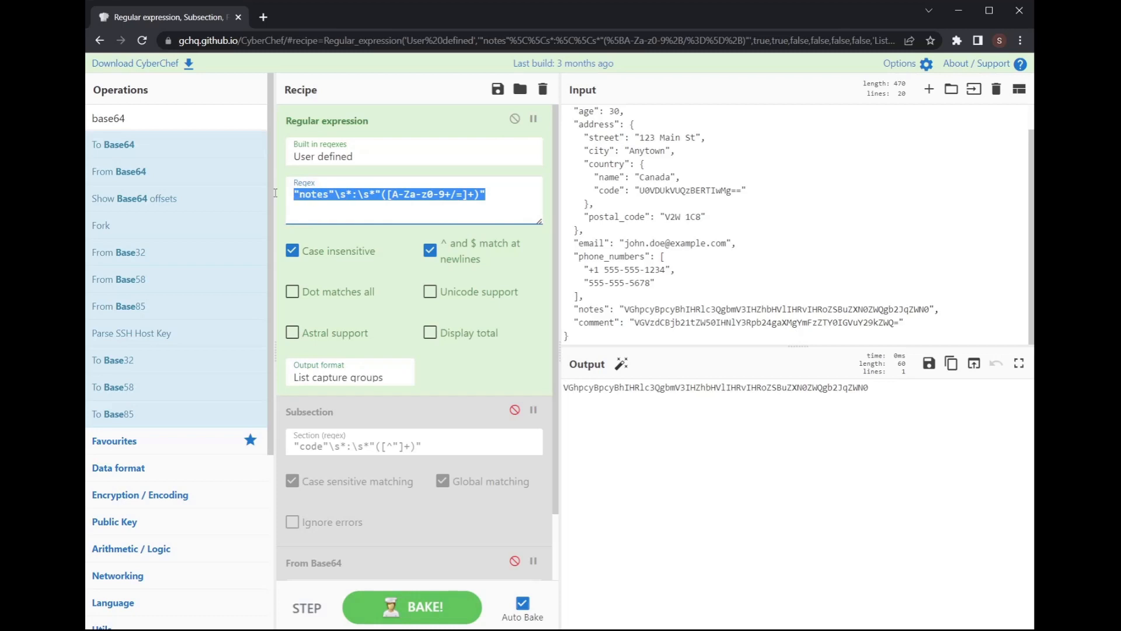
left_click(515, 119)
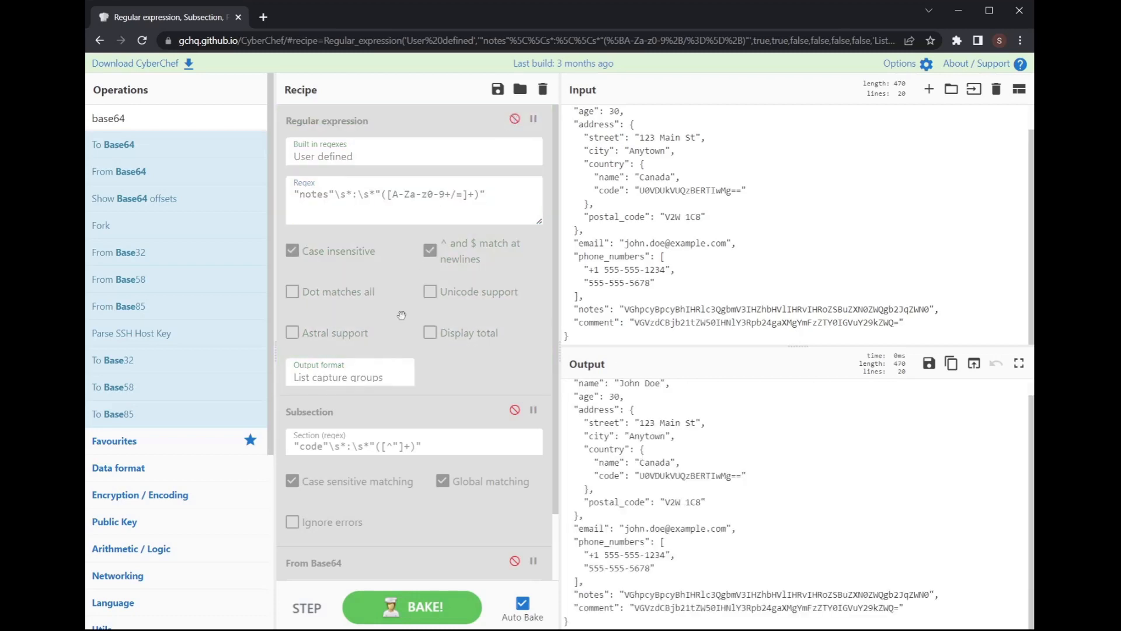
scroll(397, 324, "down", 1)
Step: Re-enable Subsection and From Base64, then add another Subsection step
left_click(514, 334)
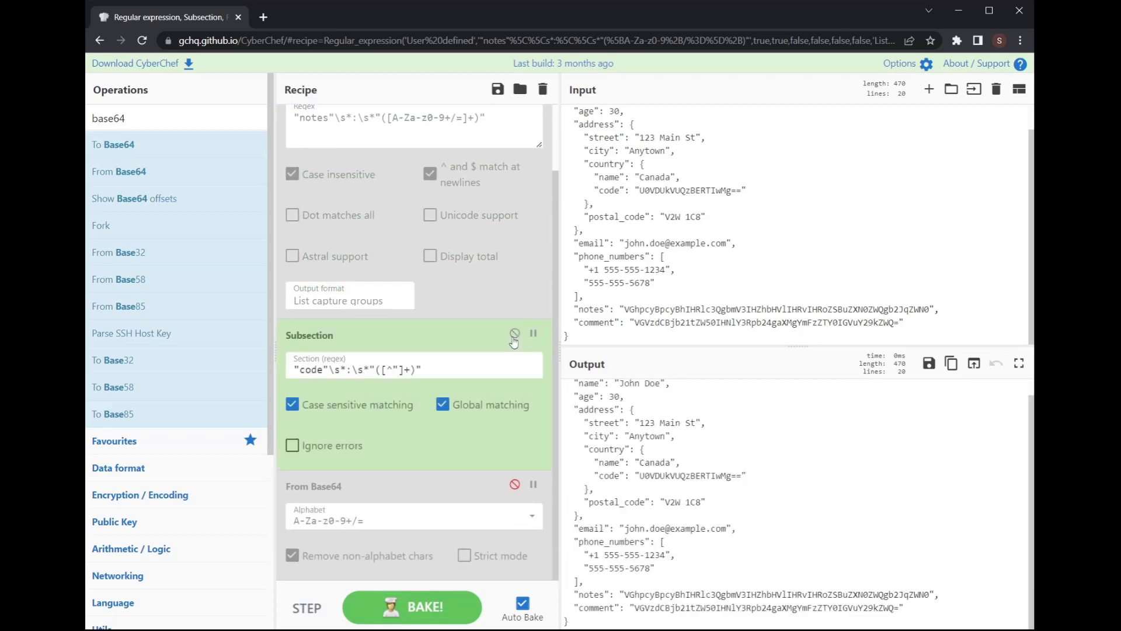
left_click(514, 484)
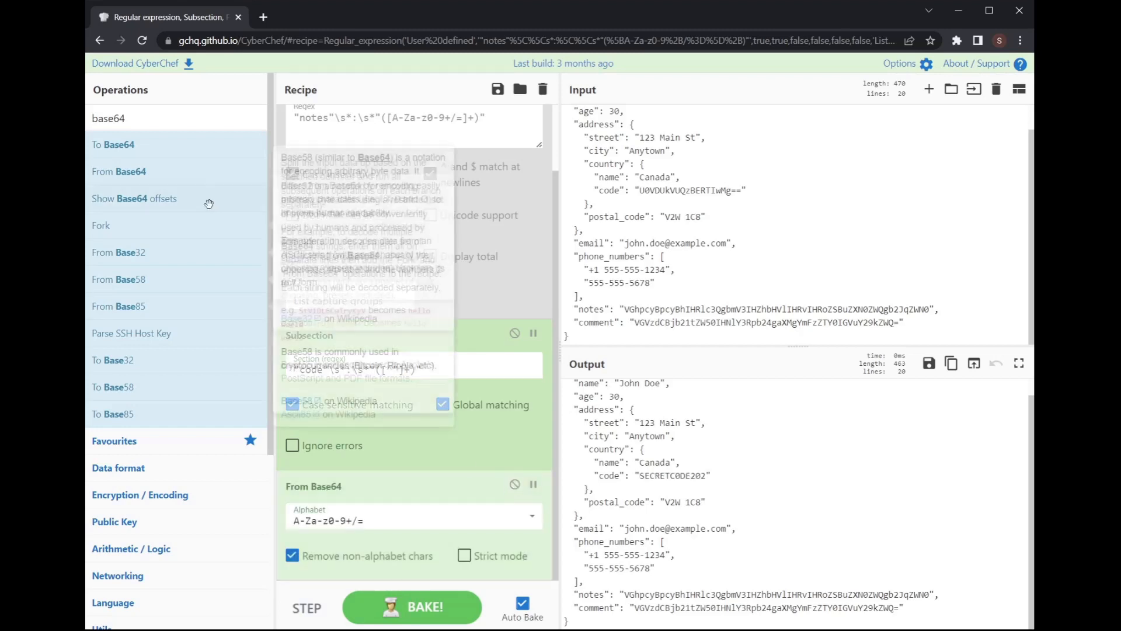
double_click(182, 120)
type("subsec")
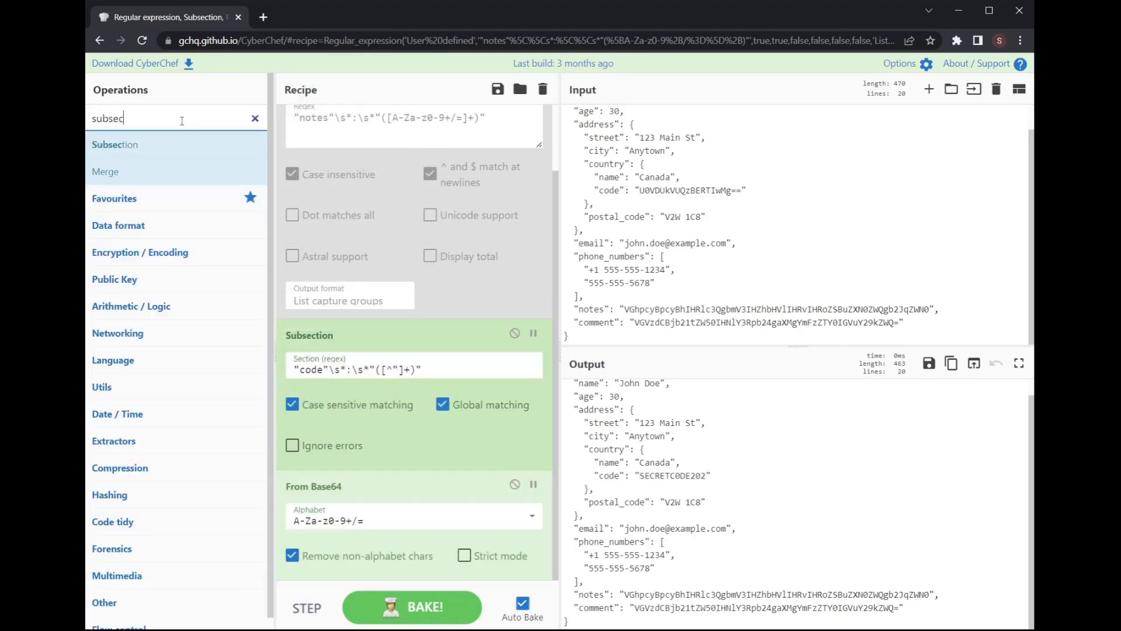
left_click_drag(166, 135, 463, 444)
Step: Move the new Subsection below From Base64 and give it the notes-field section pattern
scroll(463, 443, "down", 3)
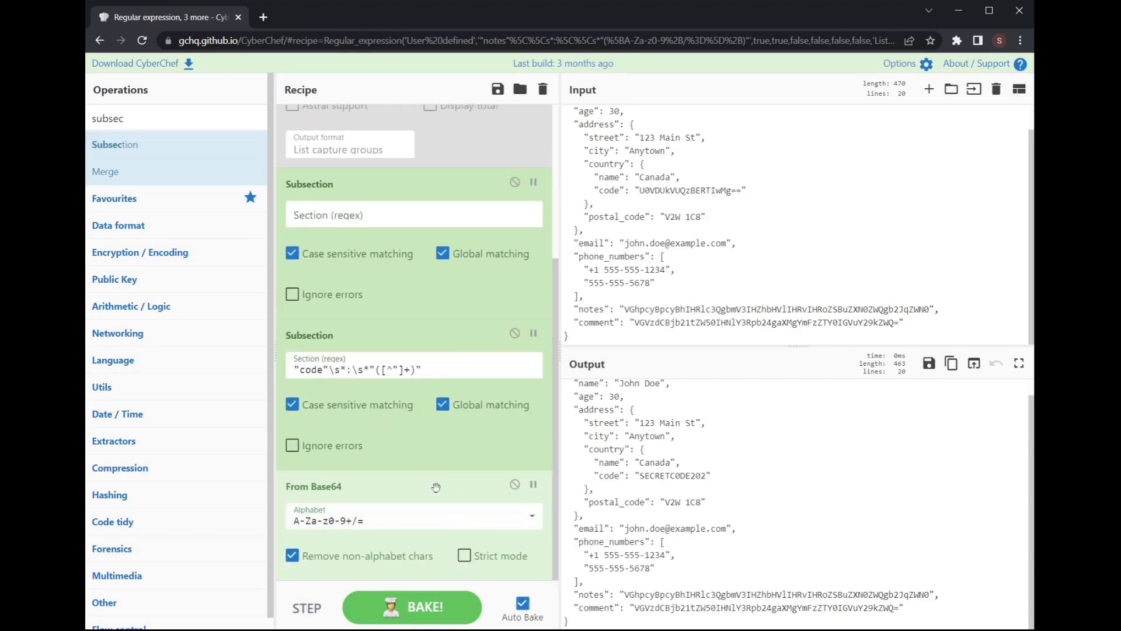
left_click_drag(412, 203, 442, 459)
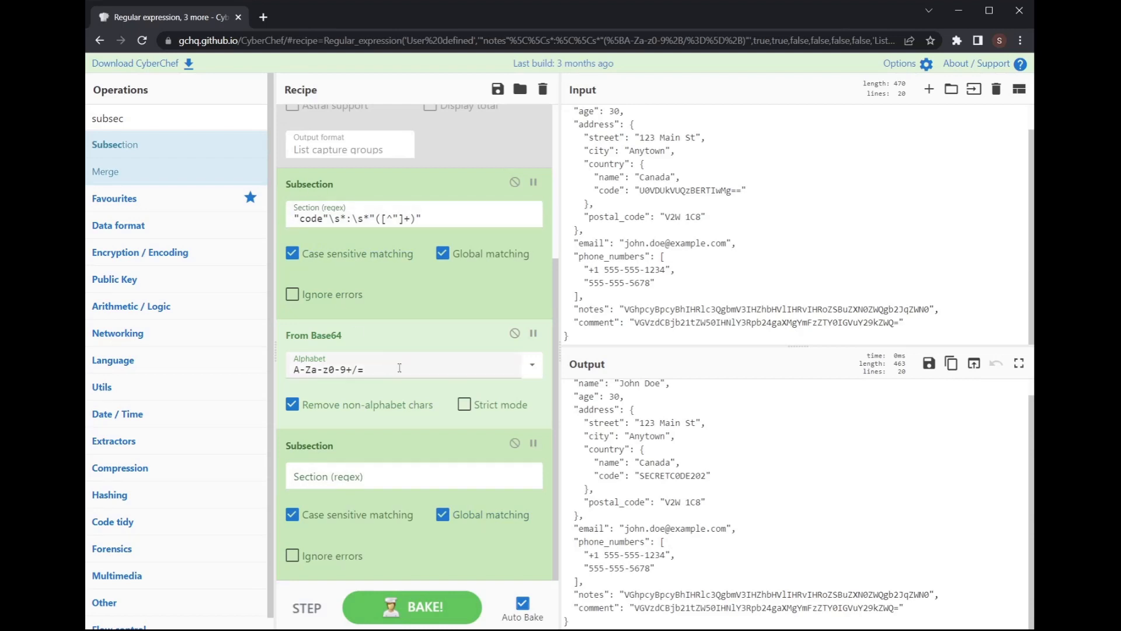
left_click(399, 478)
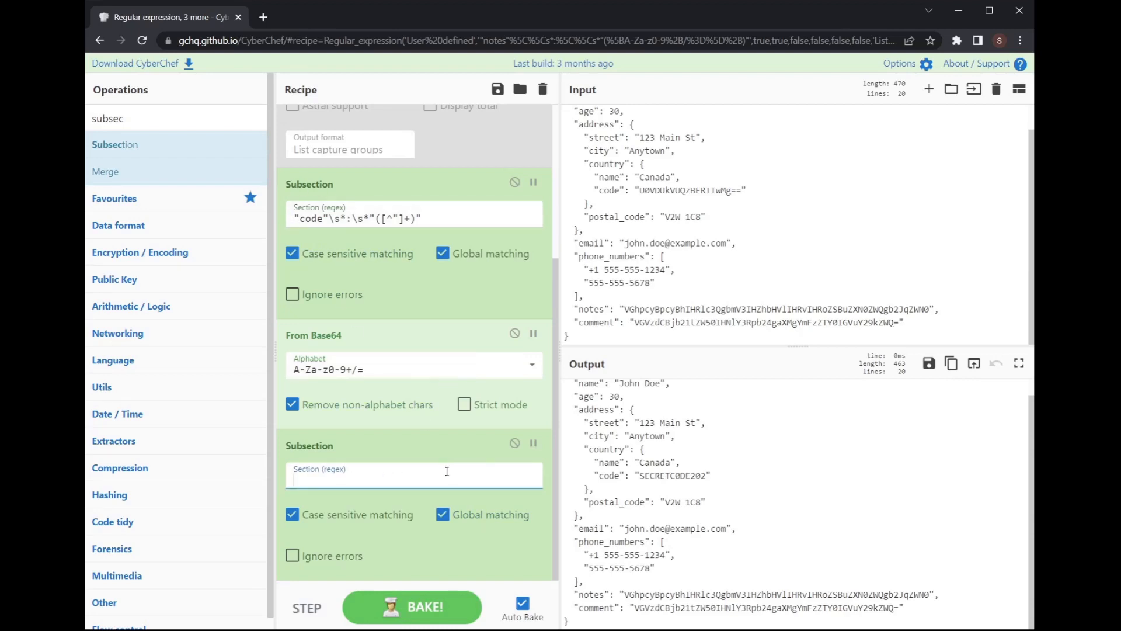
type("\"notes\"\\s*:\\s*\"([A-Za-z0-9+/=]+)\"")
left_click(168, 120)
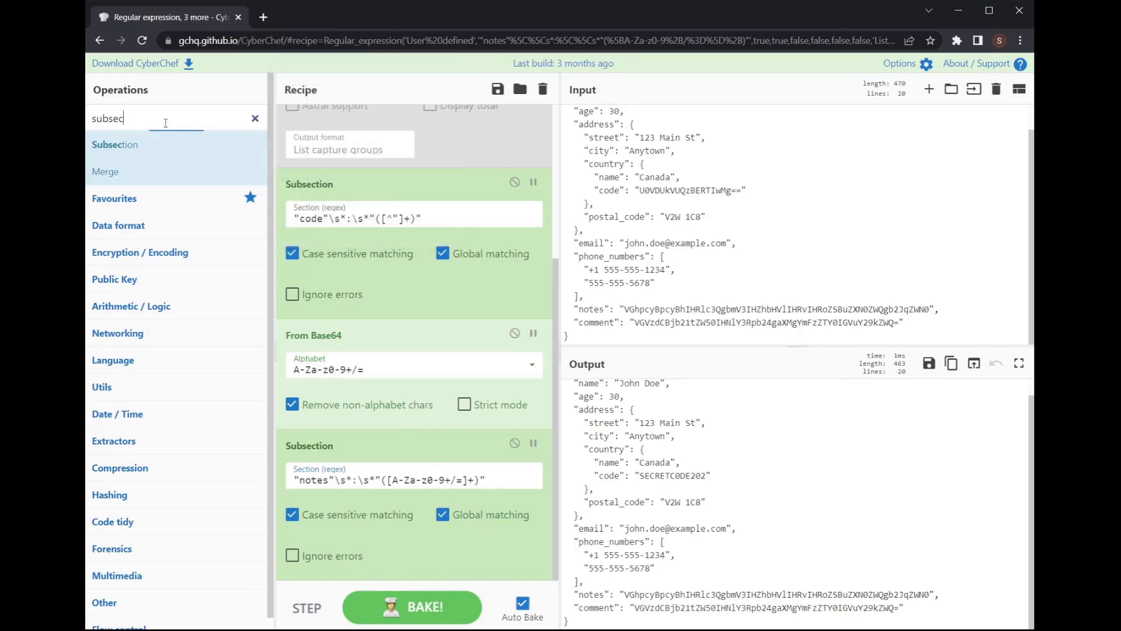
type("fro")
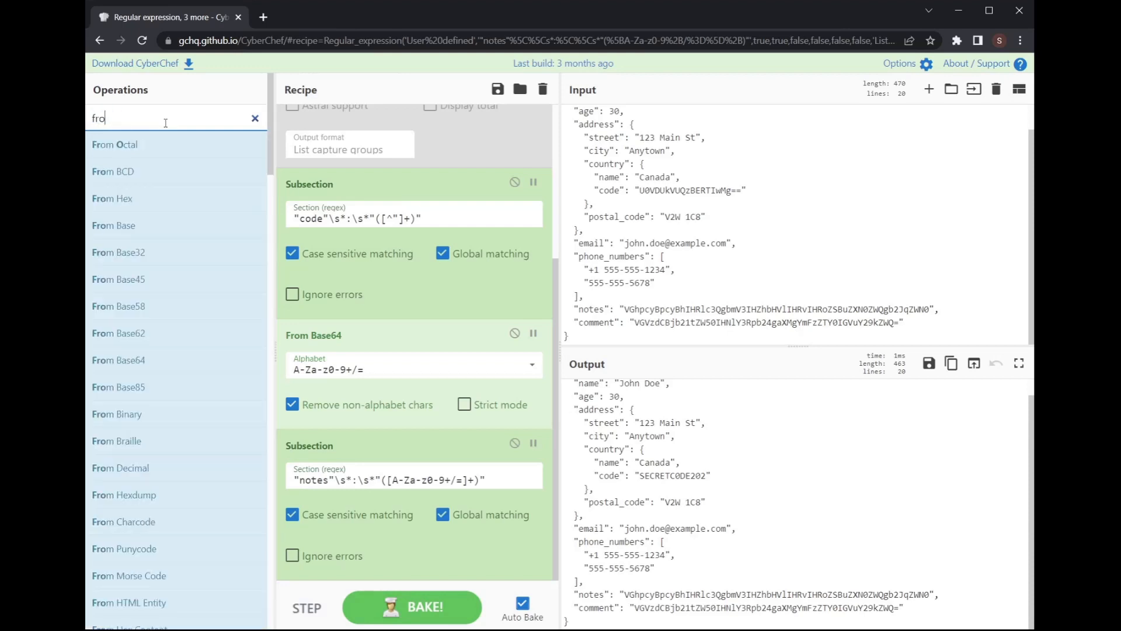
type("m base")
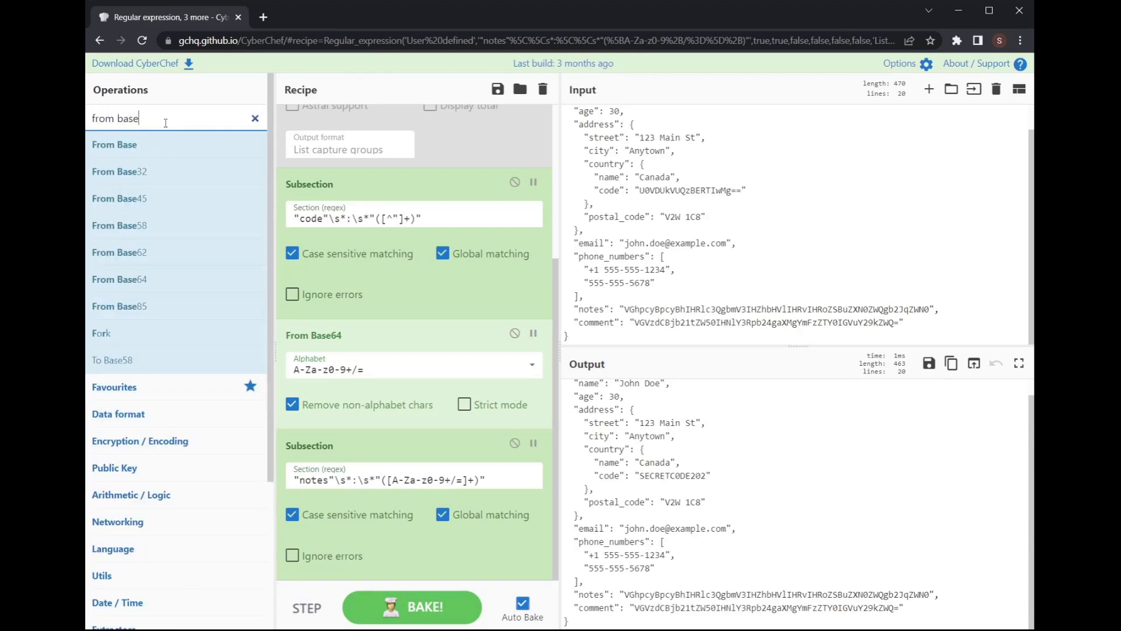
type("64")
Step: Add a second From Base64 after the notes Subsection; the notes value still reads encoded
left_click_drag(119, 144, 421, 507)
scroll(420, 506, "down", 1)
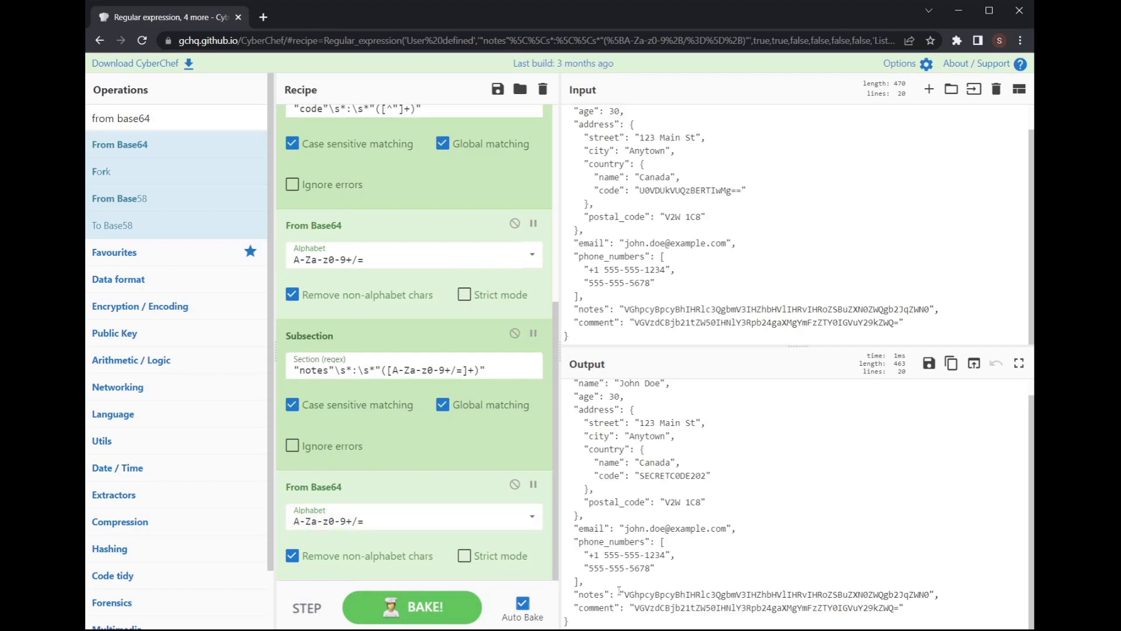
left_click_drag(618, 591, 940, 600)
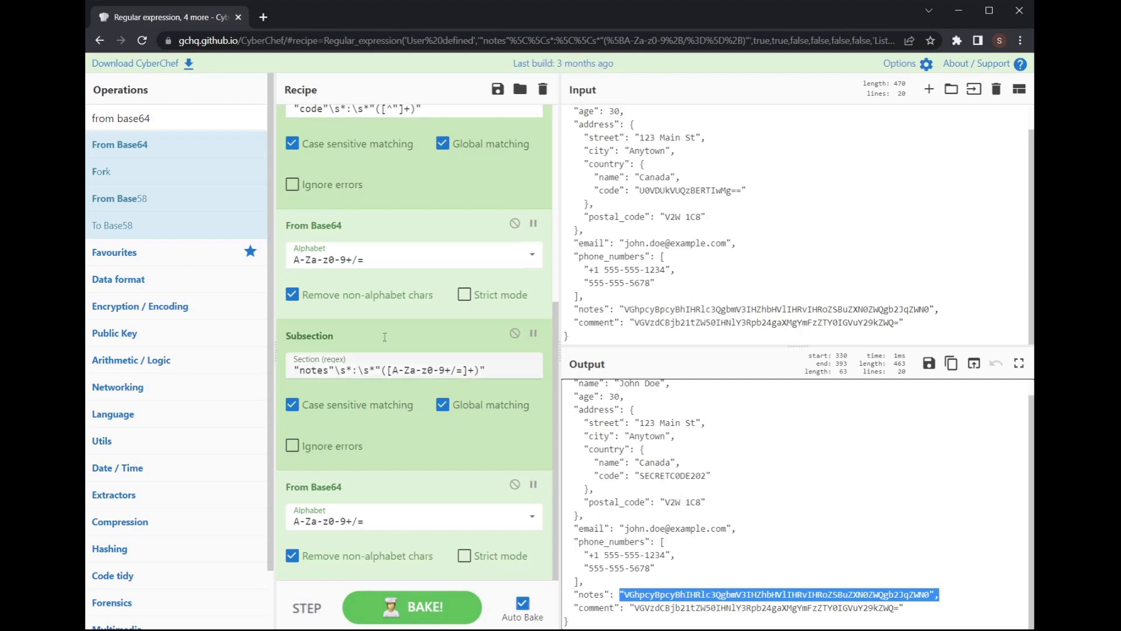
Step: Search the operations list for Merge
double_click(198, 118)
triple_click(198, 118)
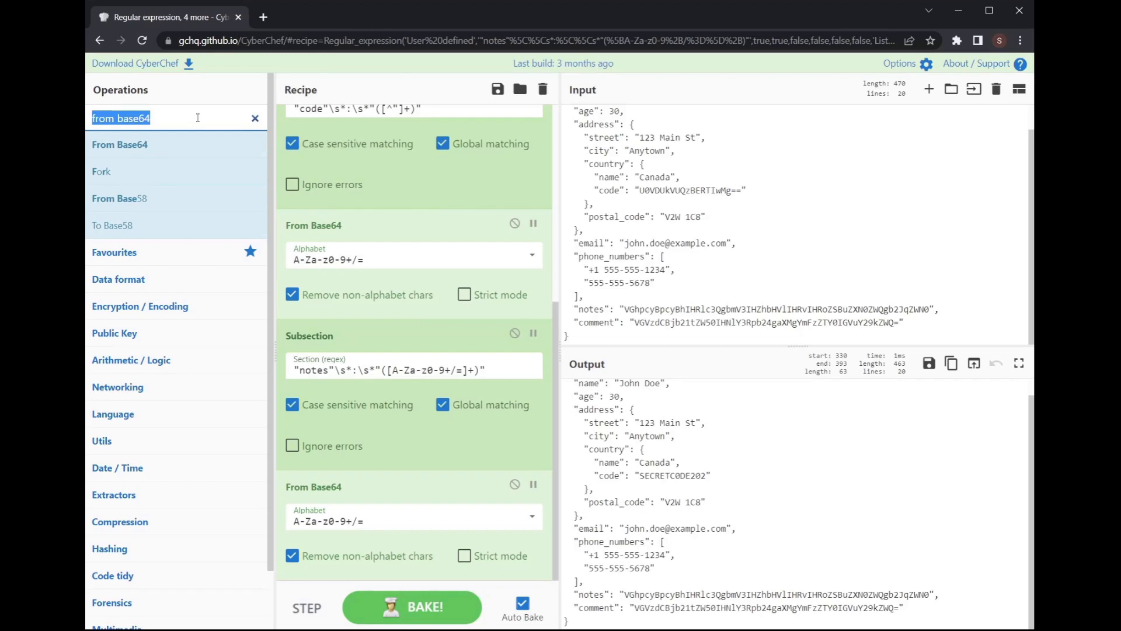
type("marge")
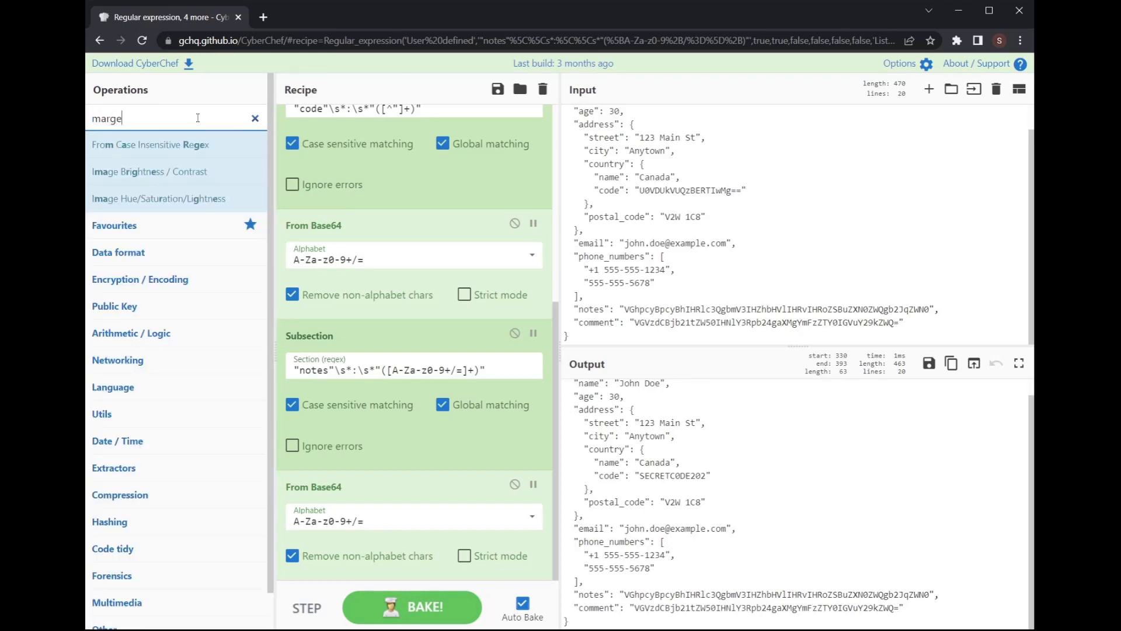
key("BackSpace")
key("BackSpace")
key("BackSpace")
type("er")
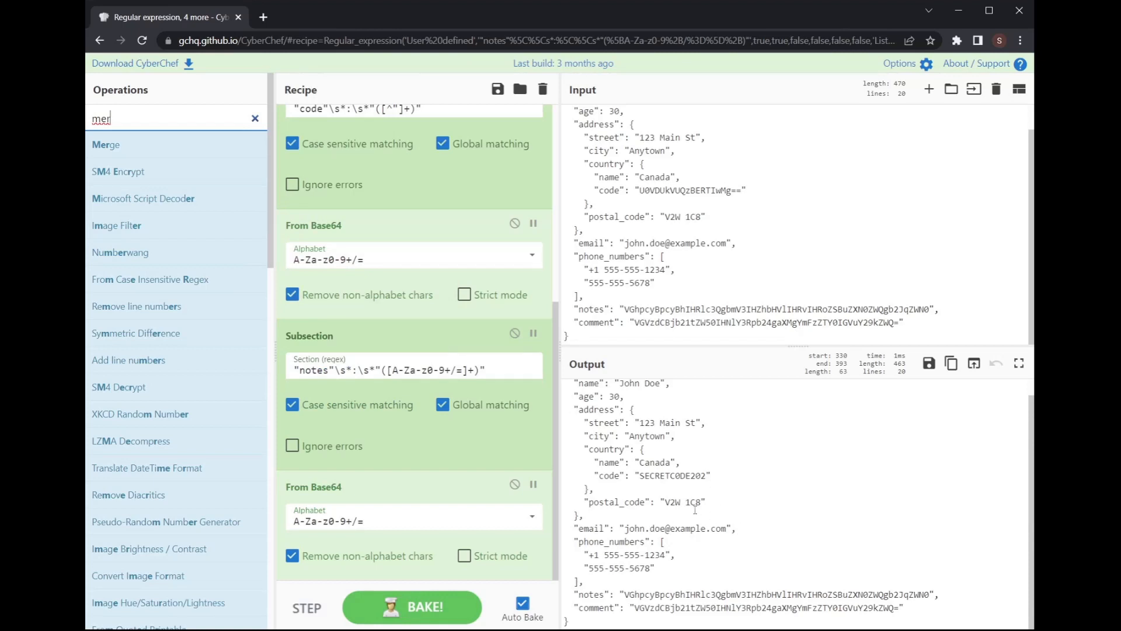
Step: Insert Merge between the first From Base64 and the notes Subsection, then check both decoded values
left_click_drag(105, 144, 450, 329)
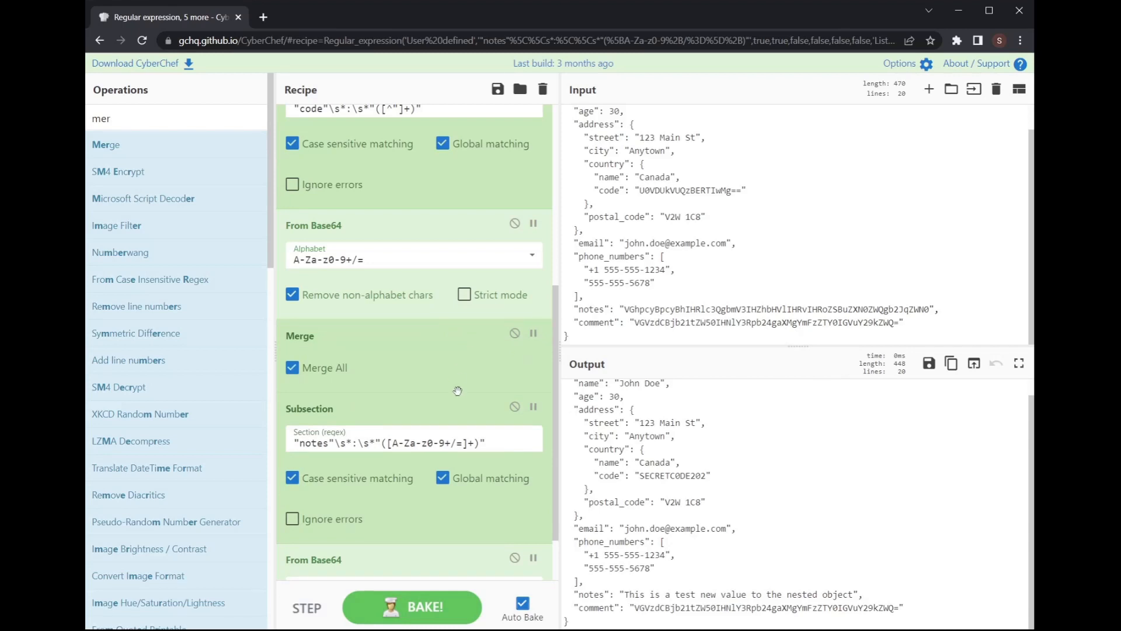
scroll(396, 399, "up", 2)
scroll(391, 393, "up", 3)
scroll(402, 408, "down", 4)
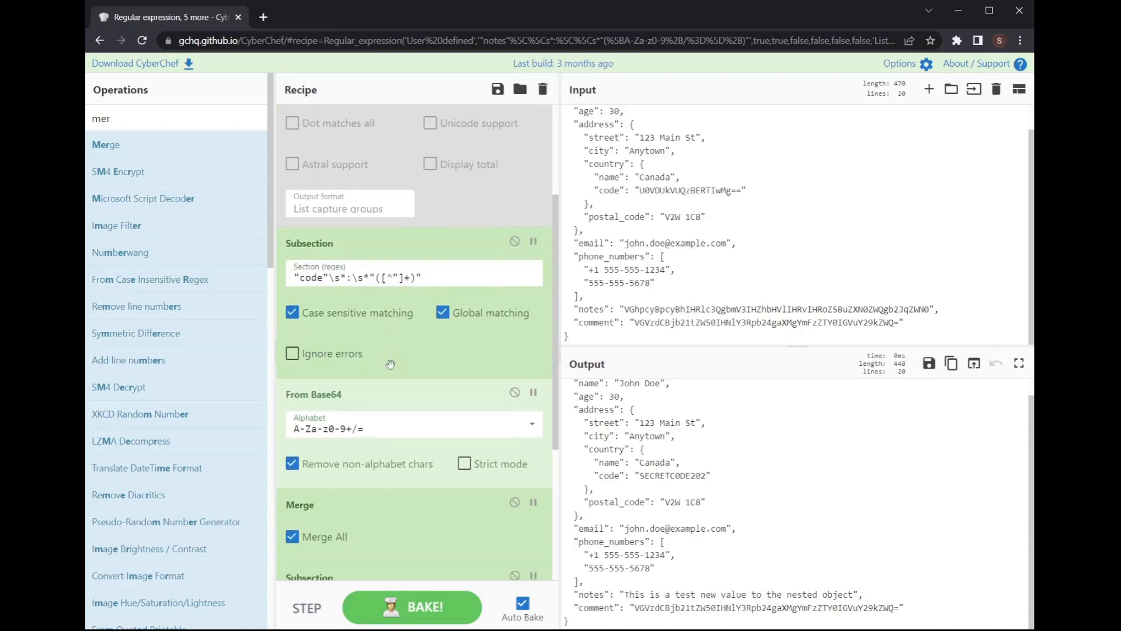
scroll(417, 435, "down", 2)
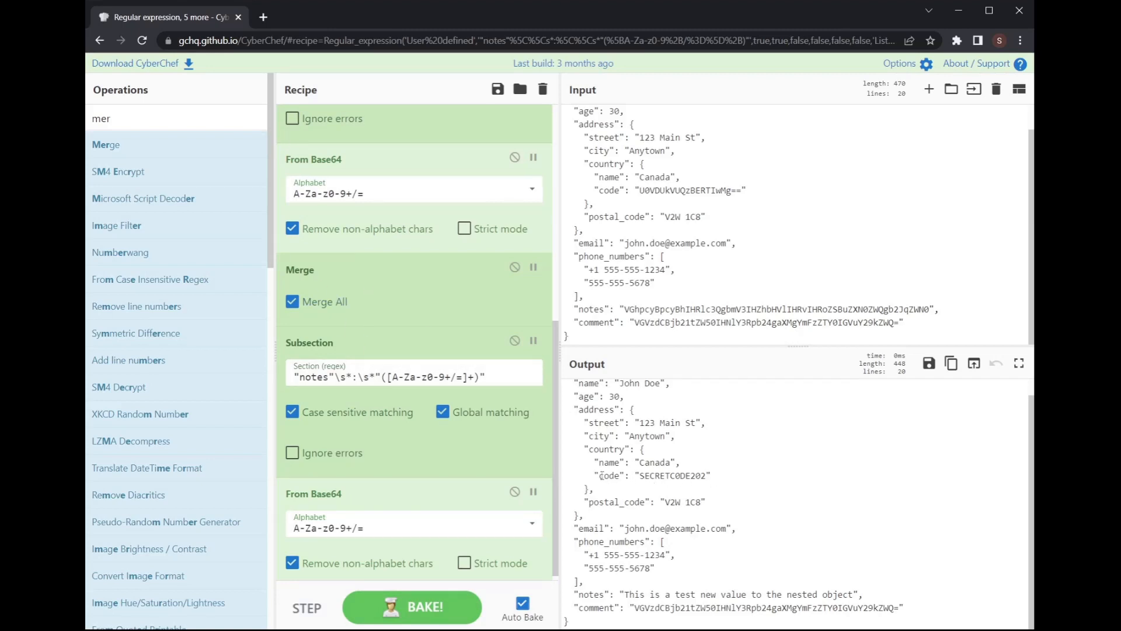
left_click_drag(595, 475, 724, 480)
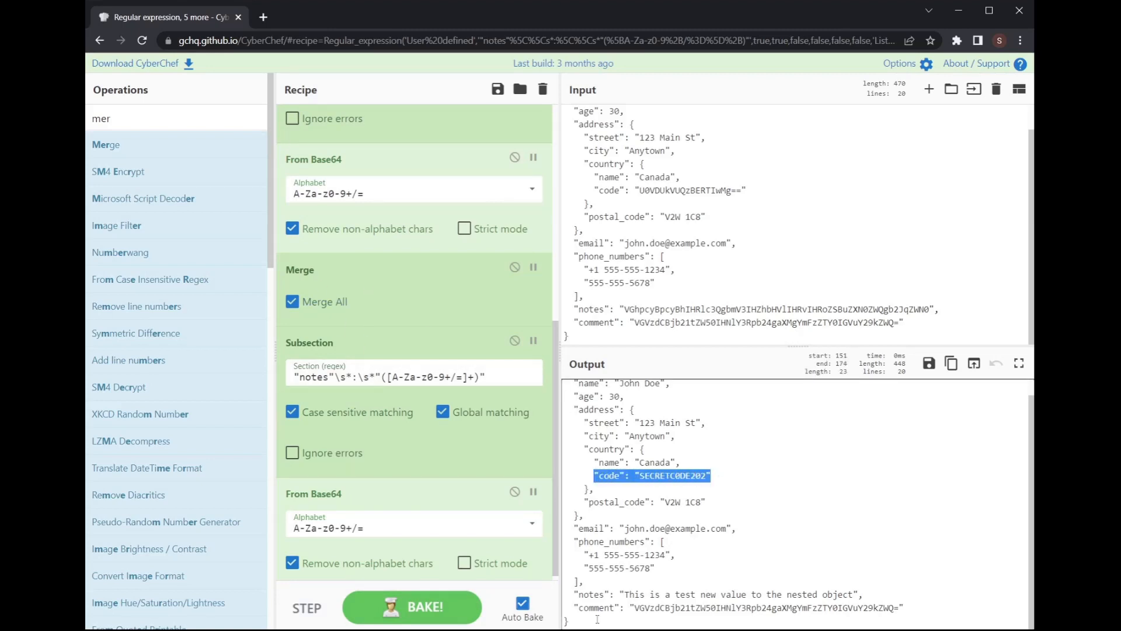
left_click_drag(572, 595, 864, 595)
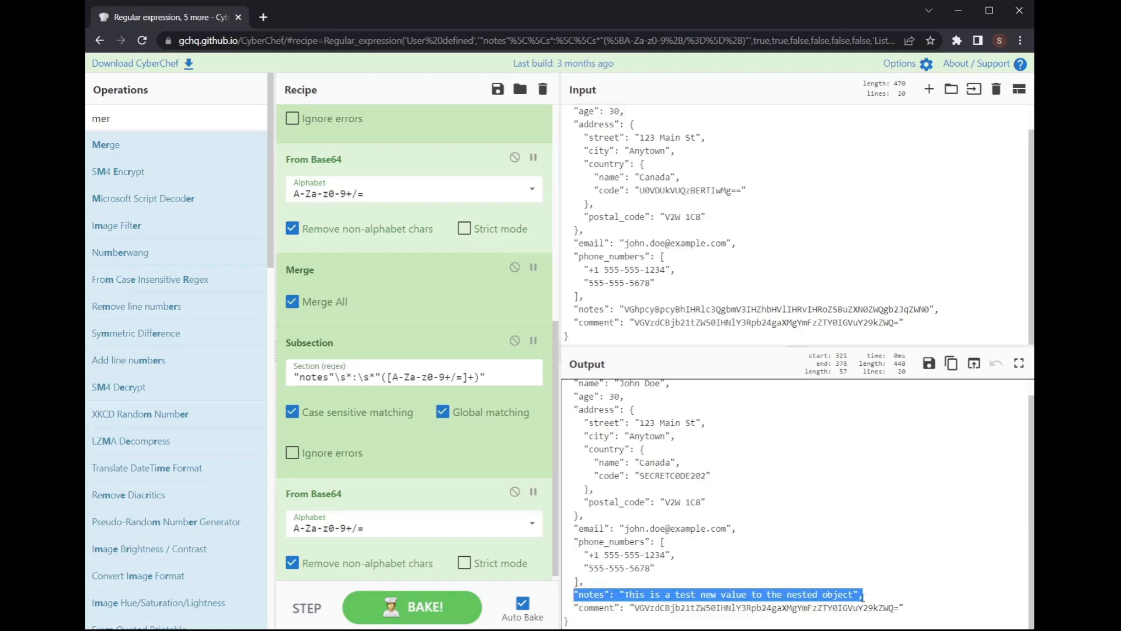
Step: Disable both From Base64 steps, both Subsection steps and the Merge step
scroll(498, 483, "down", 1)
left_click(515, 484)
left_click(515, 333)
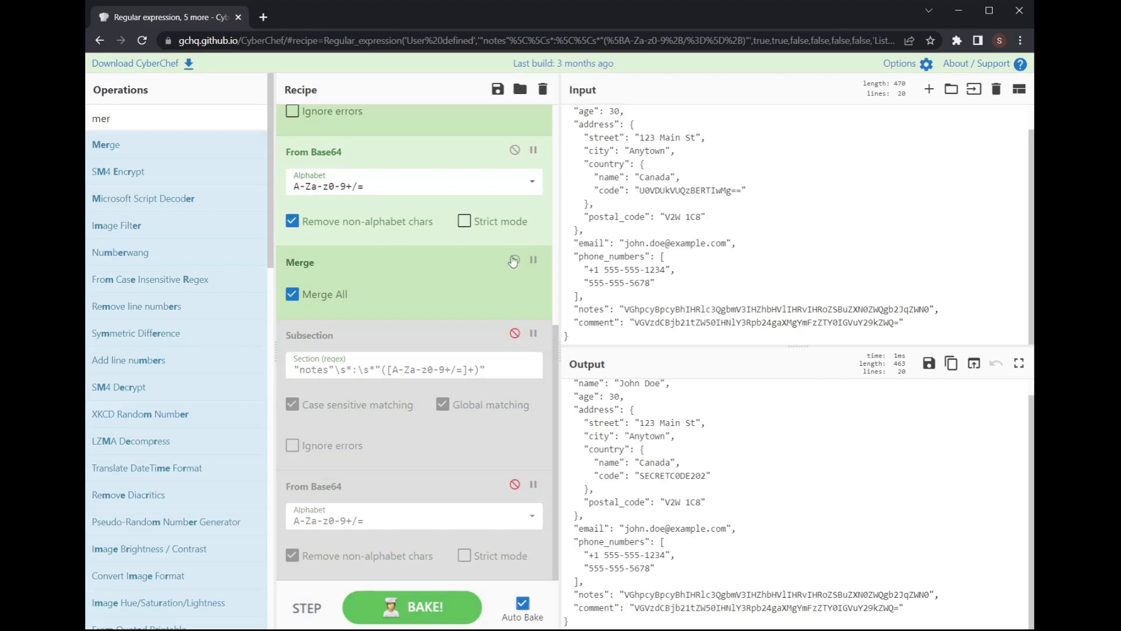
left_click(513, 261)
scroll(513, 261, "up", 3)
left_click(514, 347)
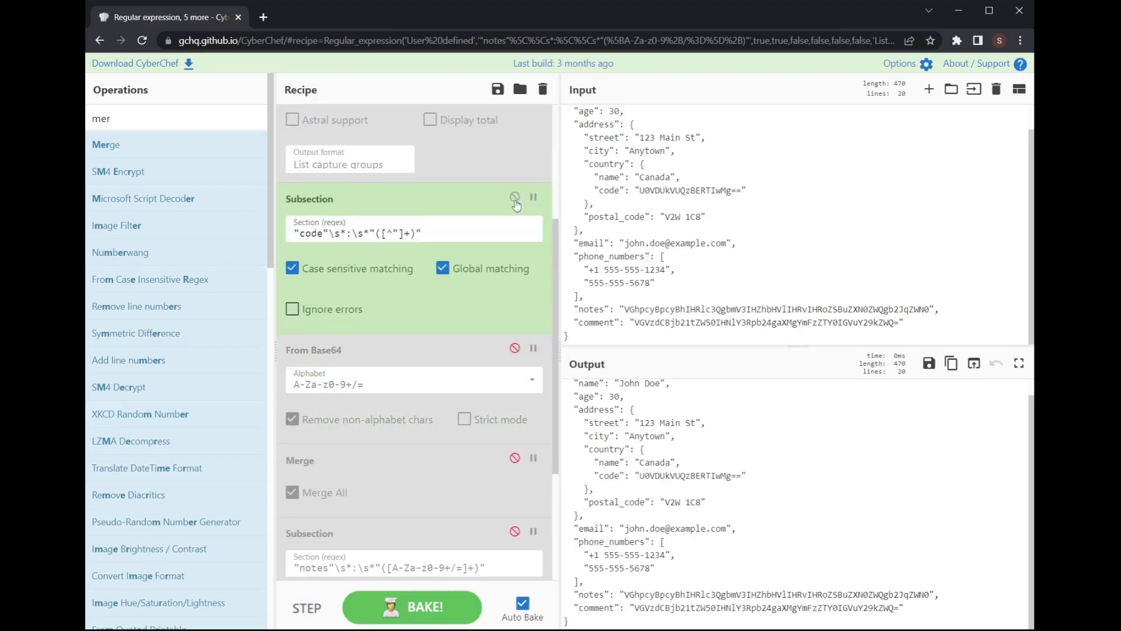
left_click(514, 197)
scroll(515, 204, "up", 3)
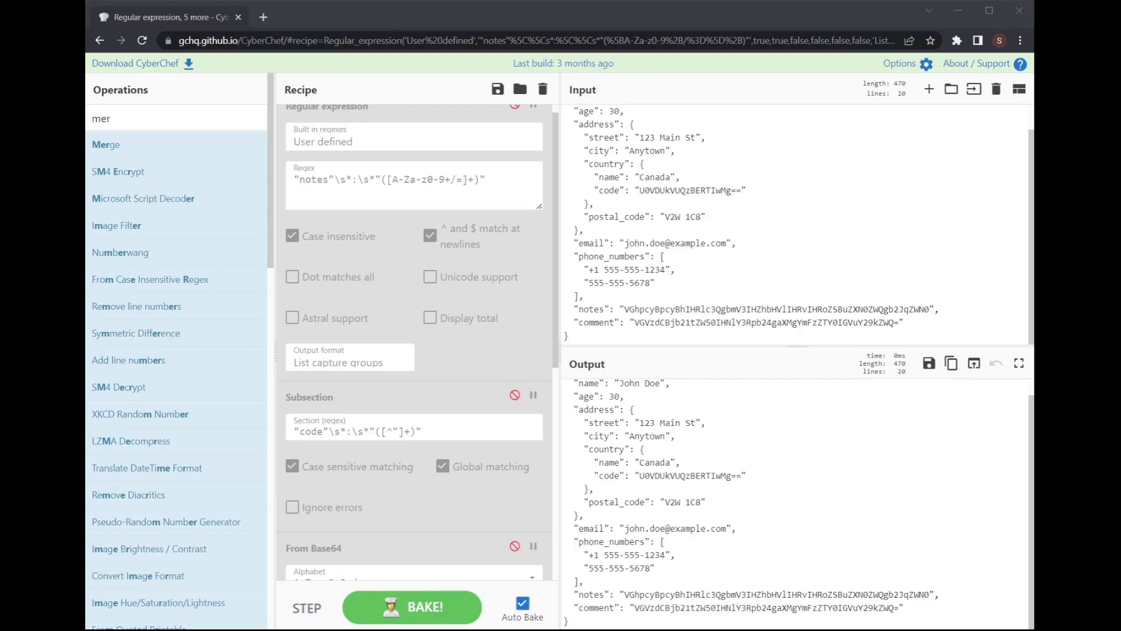
scroll(413, 342, "up", 1)
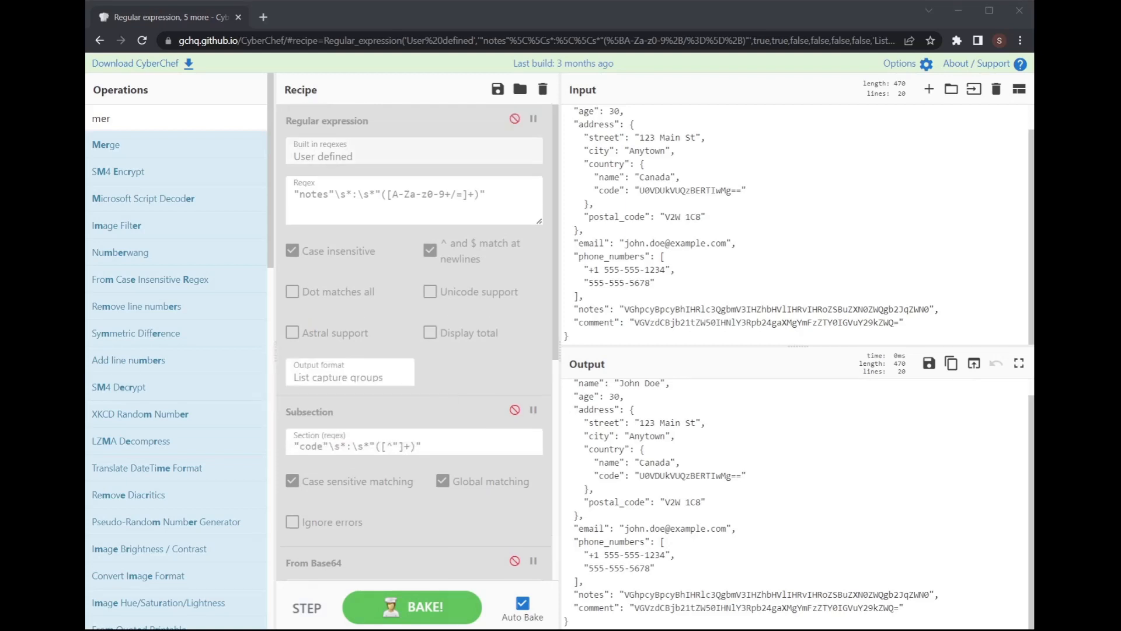
Step: Set the regex step to "comment"\s*:\s*"([A-Za-z0-9+/=]+)", preview the matches, and disable the step again
left_click(515, 119)
left_click_drag(506, 197, 188, 180)
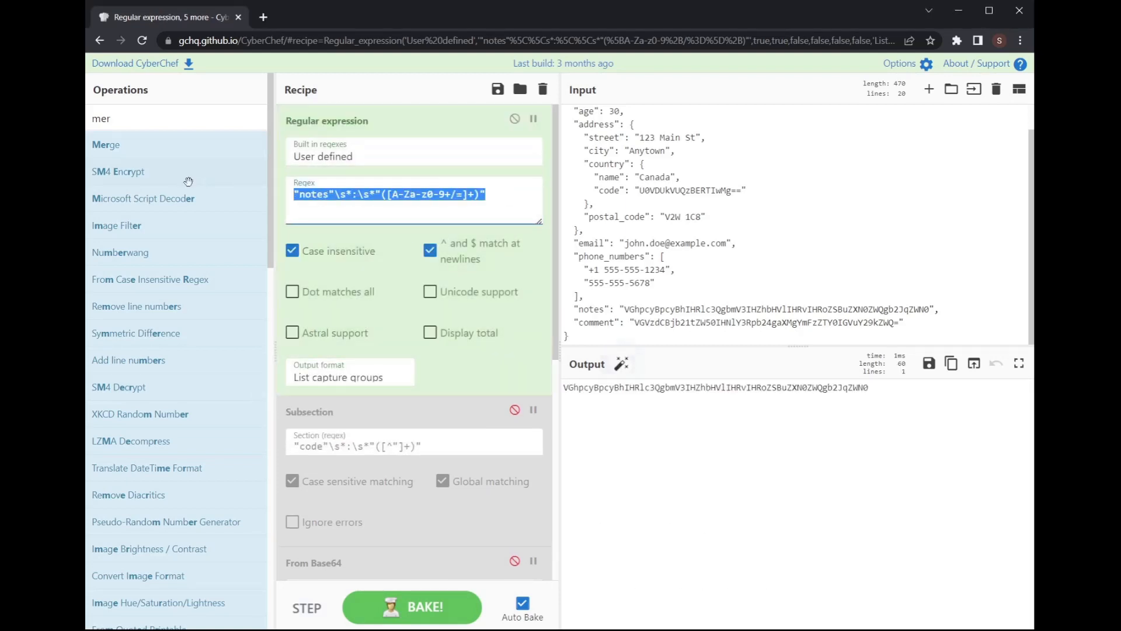
type("\"comment\"\\s*:\\s*\"([A-Za-z0-9+/=]+)\"")
left_click(386, 378)
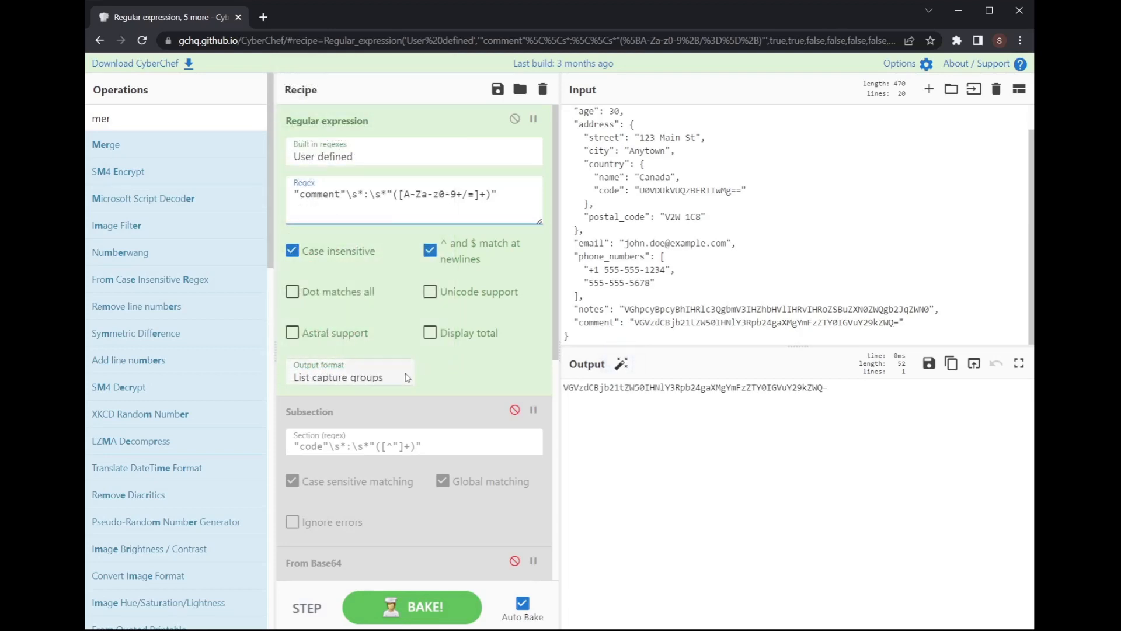
left_click(371, 401)
scroll(799, 527, "down", 1)
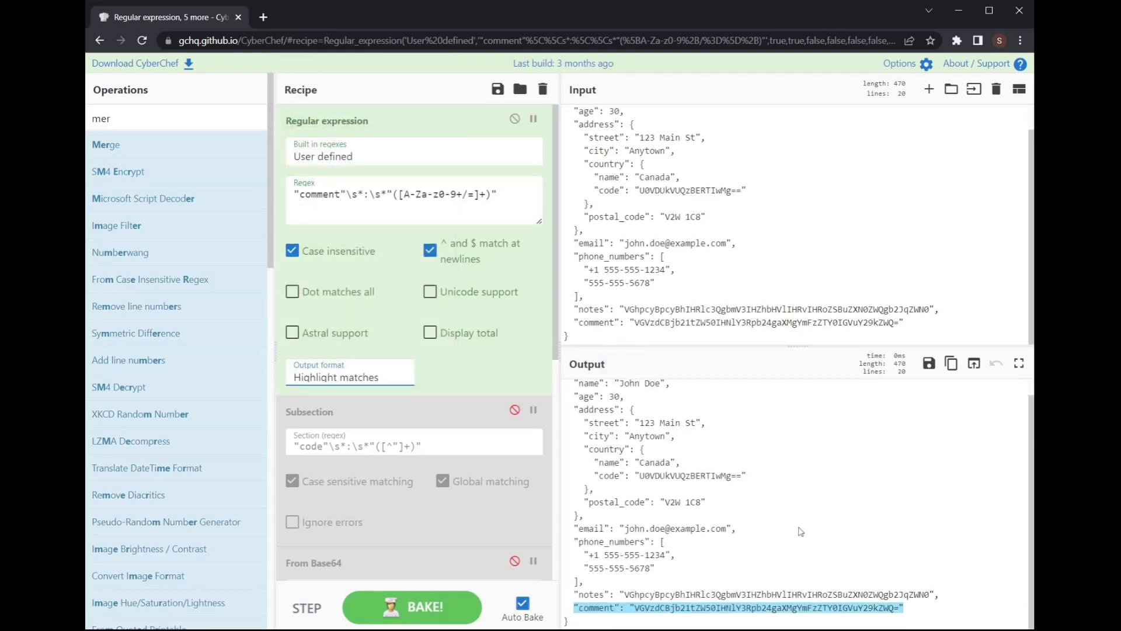
left_click(364, 427)
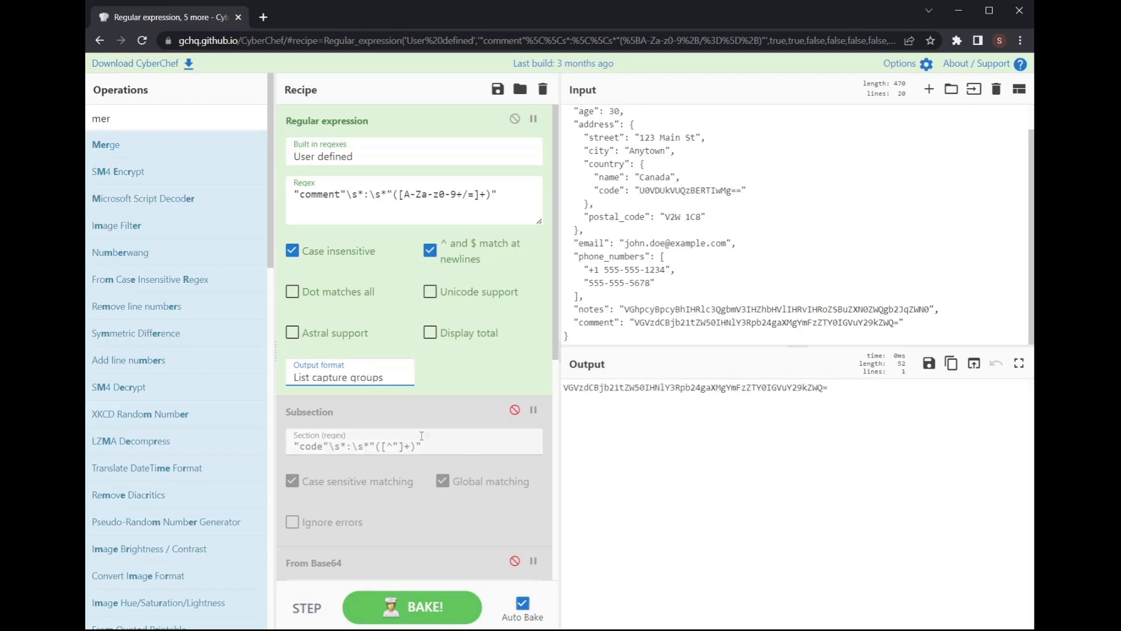
left_click(516, 119)
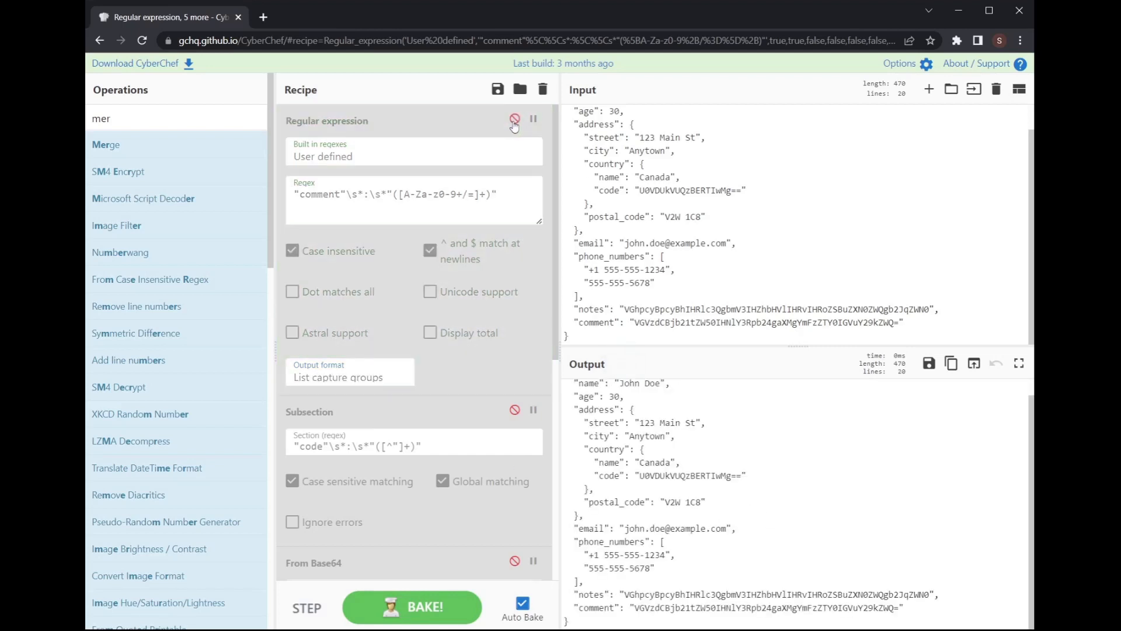
scroll(447, 260, "down", 6)
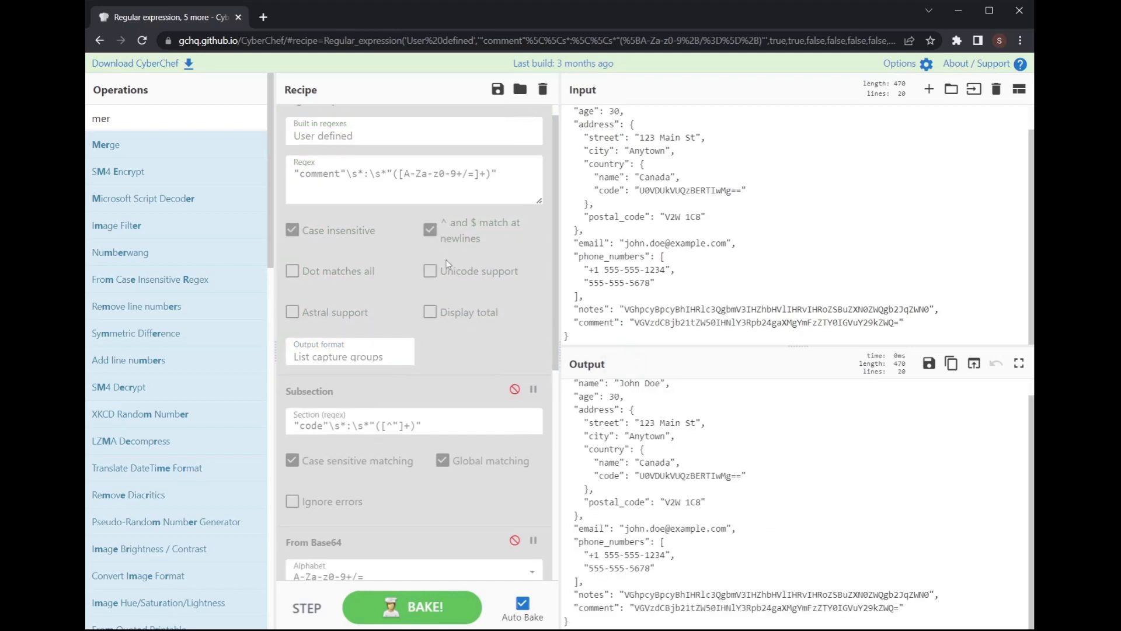
Step: Add a Subsection below From Base64 and paste the comment-field regex into it
double_click(167, 115)
type("subse")
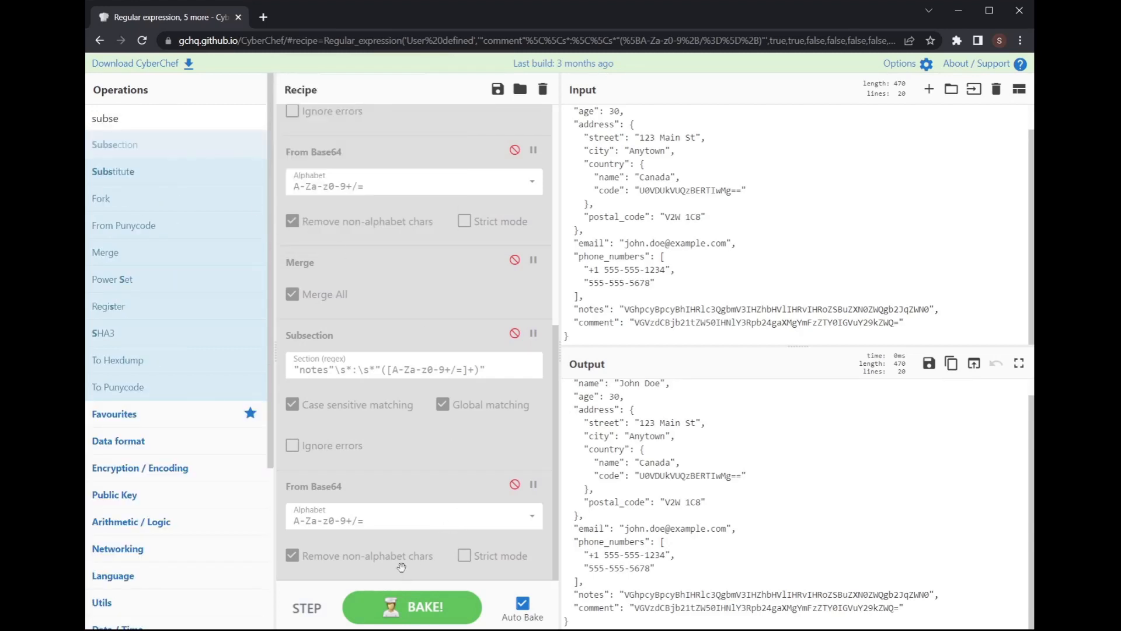
left_click_drag(401, 567, 416, 260)
scroll(430, 462, "down", 2)
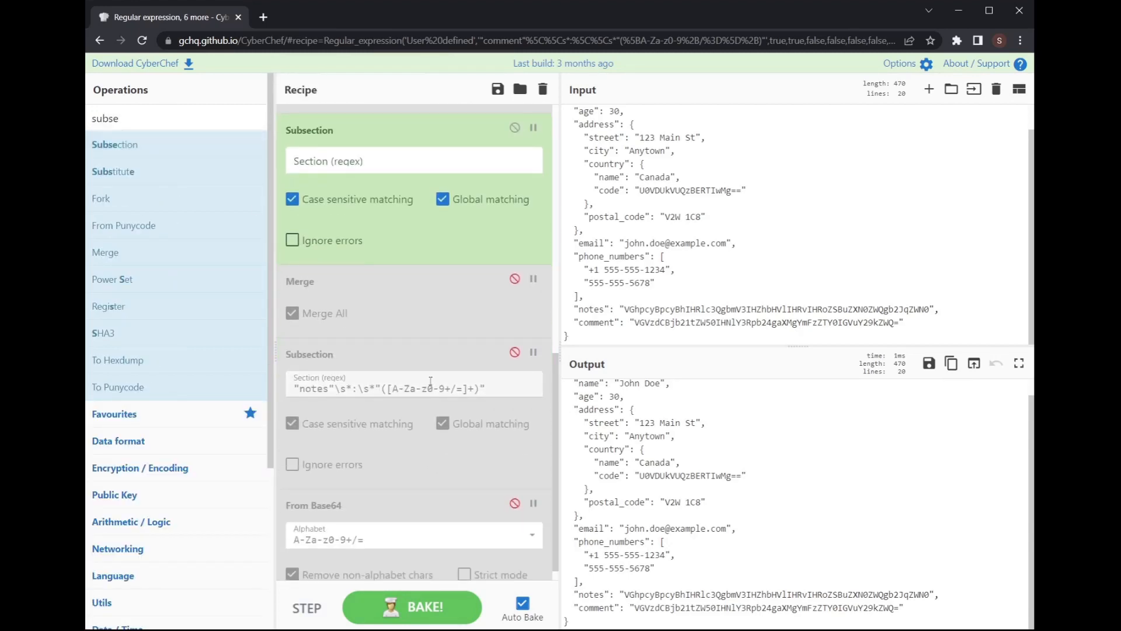
left_click_drag(426, 142, 418, 498)
scroll(411, 444, "down", 1)
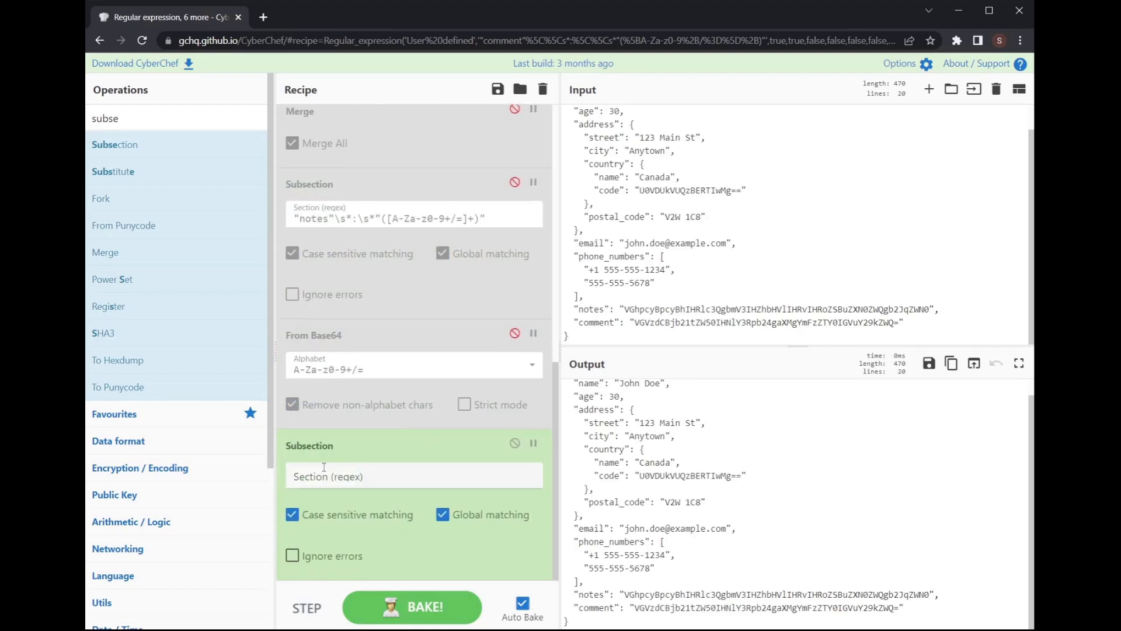
left_click(354, 478)
type("\"comment\"\\s*:\\s*\"([A-Za-z0-9+/=]+)\"")
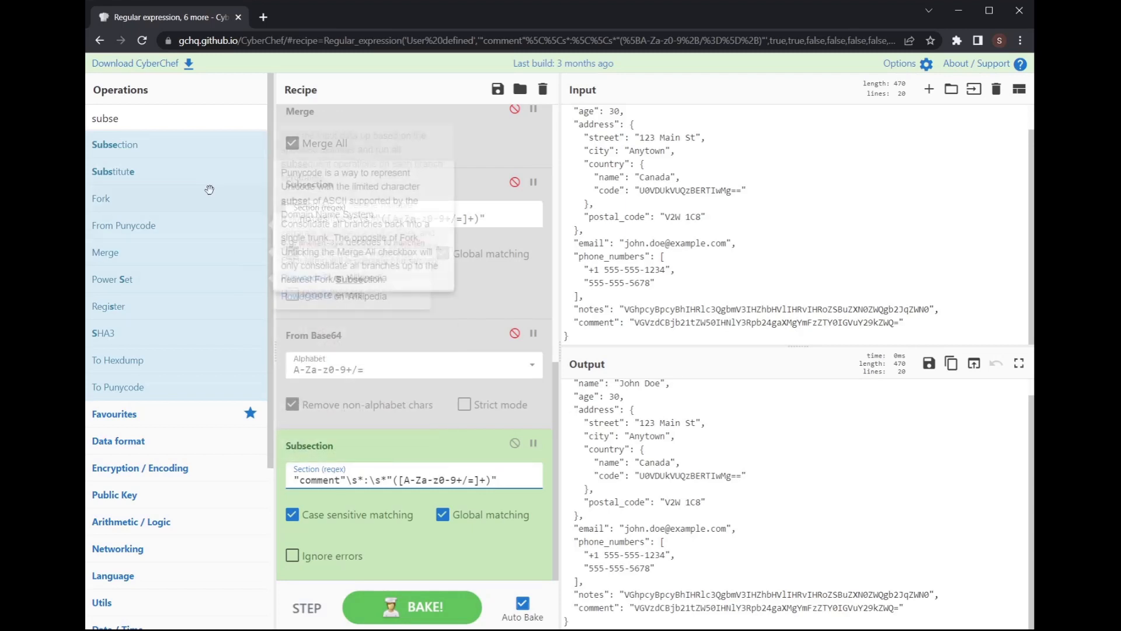
Step: Add another From Base64 directly below the comment Subsection
double_click(175, 119)
type("from base")
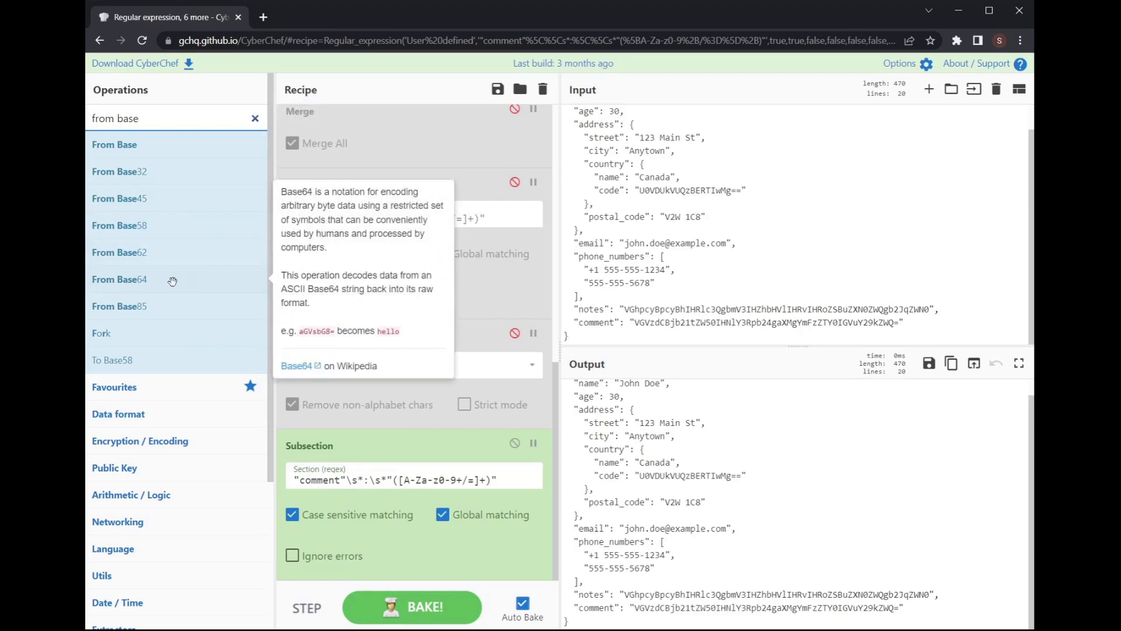
left_click_drag(169, 279, 445, 424)
scroll(475, 494, "down", 2)
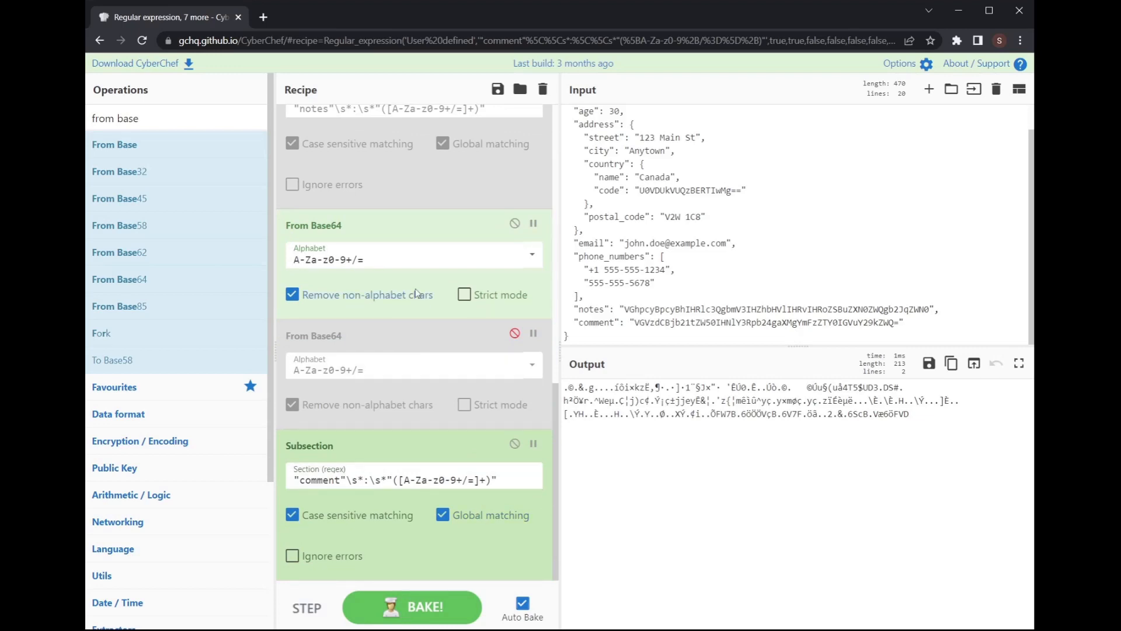
left_click_drag(409, 223, 405, 499)
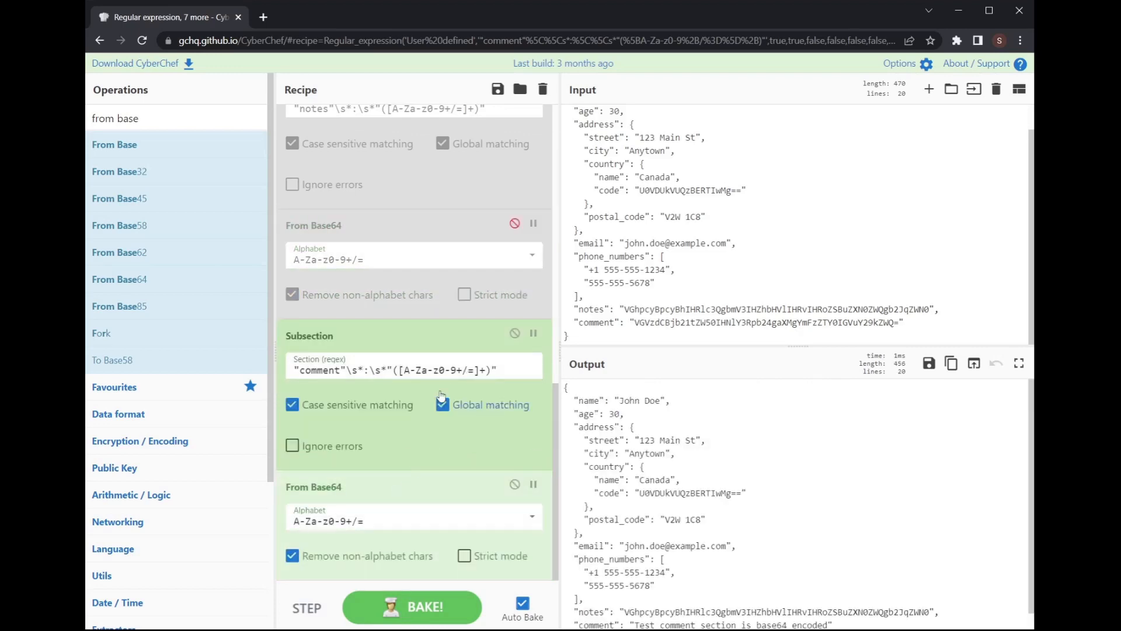
Step: Insert a Merge step after From Base64 and remove the Regular expression operation
triple_click(162, 123)
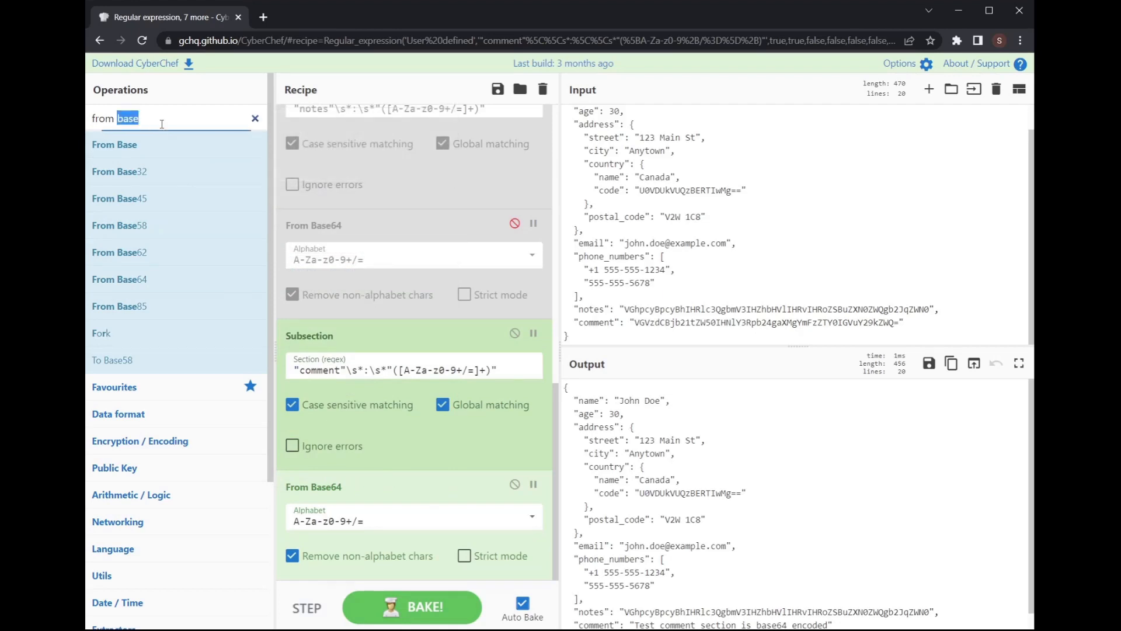
type("merge")
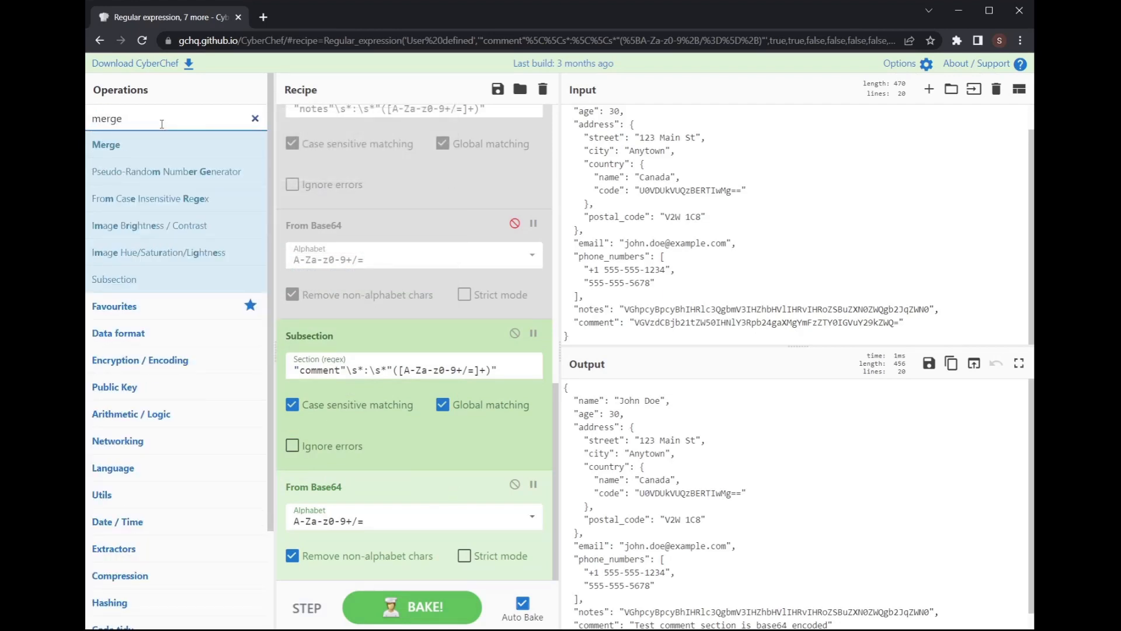
left_click_drag(105, 144, 452, 416)
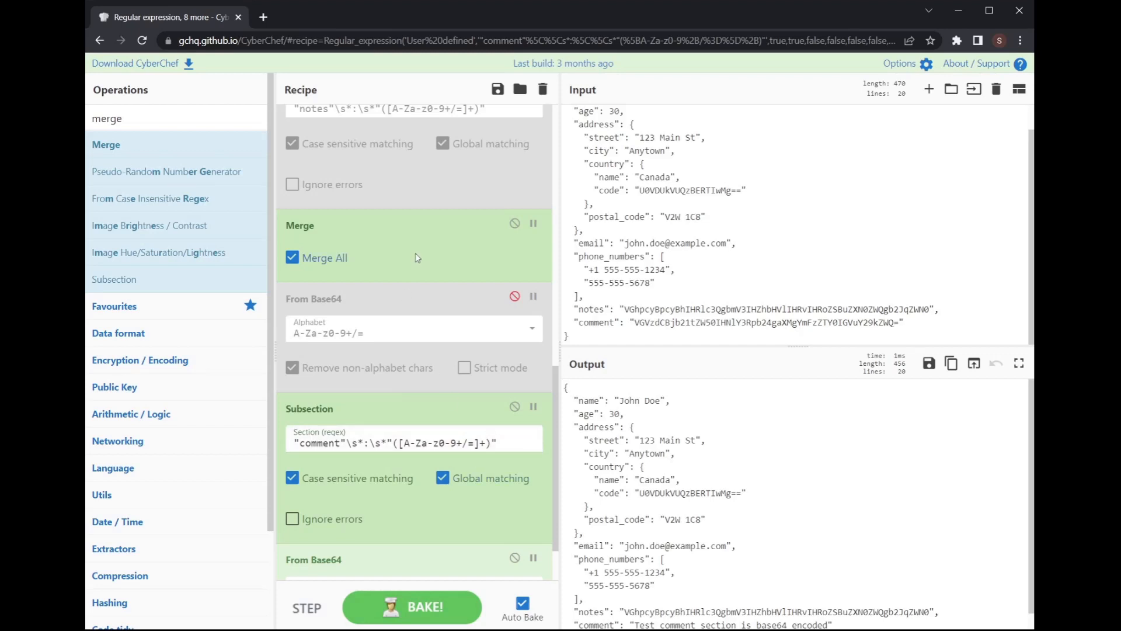
left_click_drag(415, 254, 436, 387)
scroll(437, 387, "up", 10)
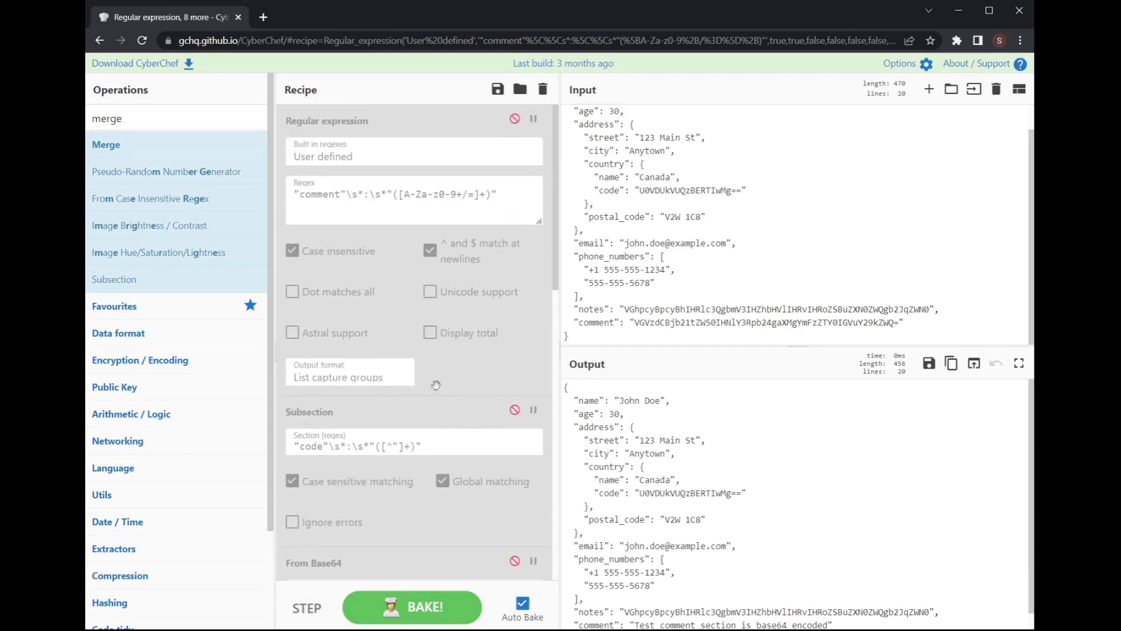
left_click_drag(427, 125, 196, 180)
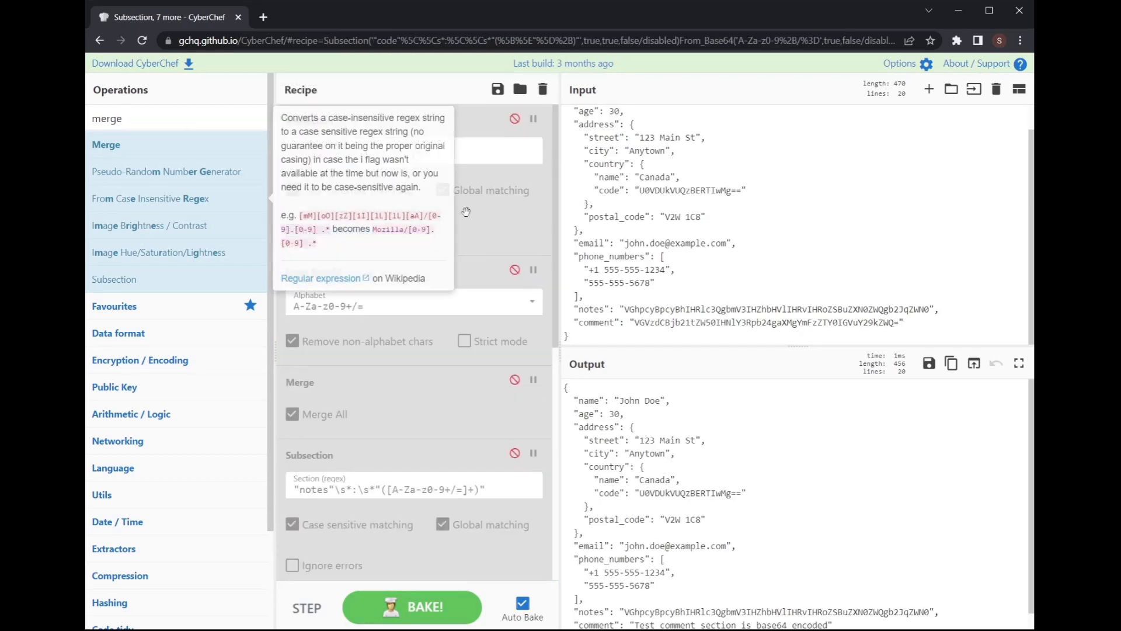
Step: Re-enable the code Subsection, its From Base64, the first Merge, and the notes decoding steps
left_click(514, 118)
left_click(514, 270)
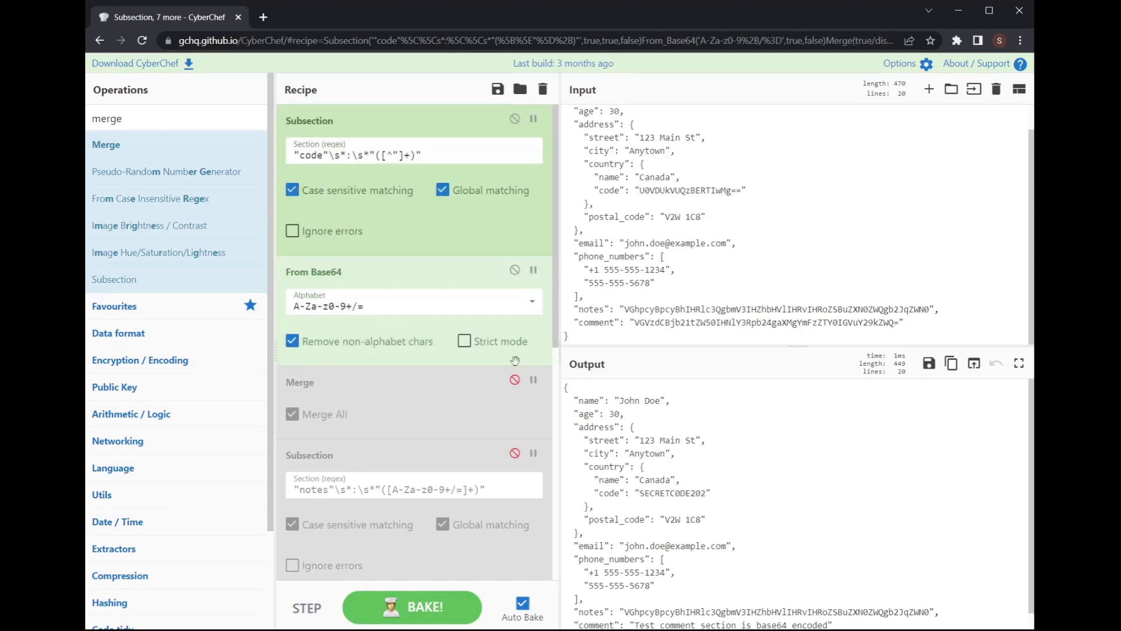
left_click(514, 380)
left_click(514, 453)
scroll(515, 444, "down", 3)
left_click(515, 407)
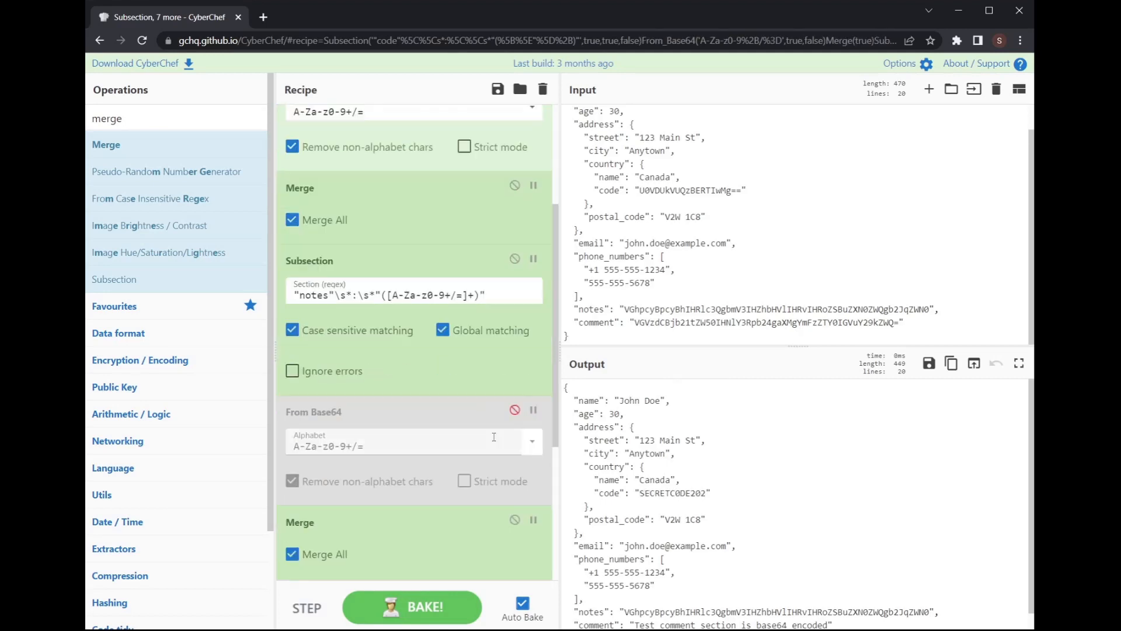
left_click(514, 407)
Step: Review the decoded code, notes and comment fields, then download the offline CyberChef package
scroll(515, 407, "down", 4)
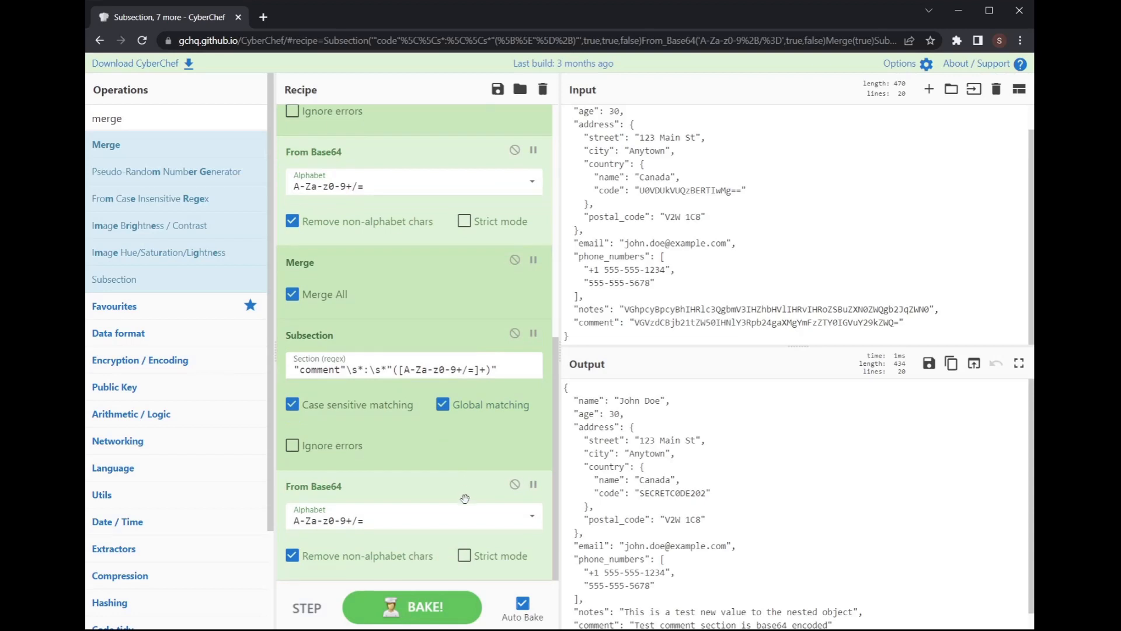
scroll(736, 525, "down", 1)
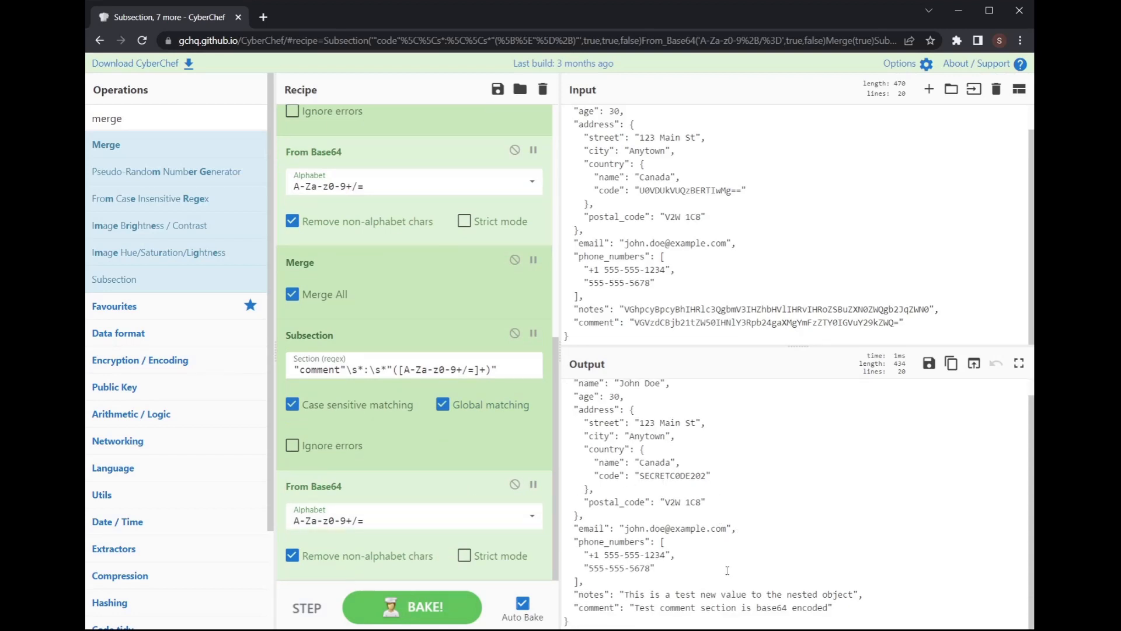
scroll(629, 490, "up", 1)
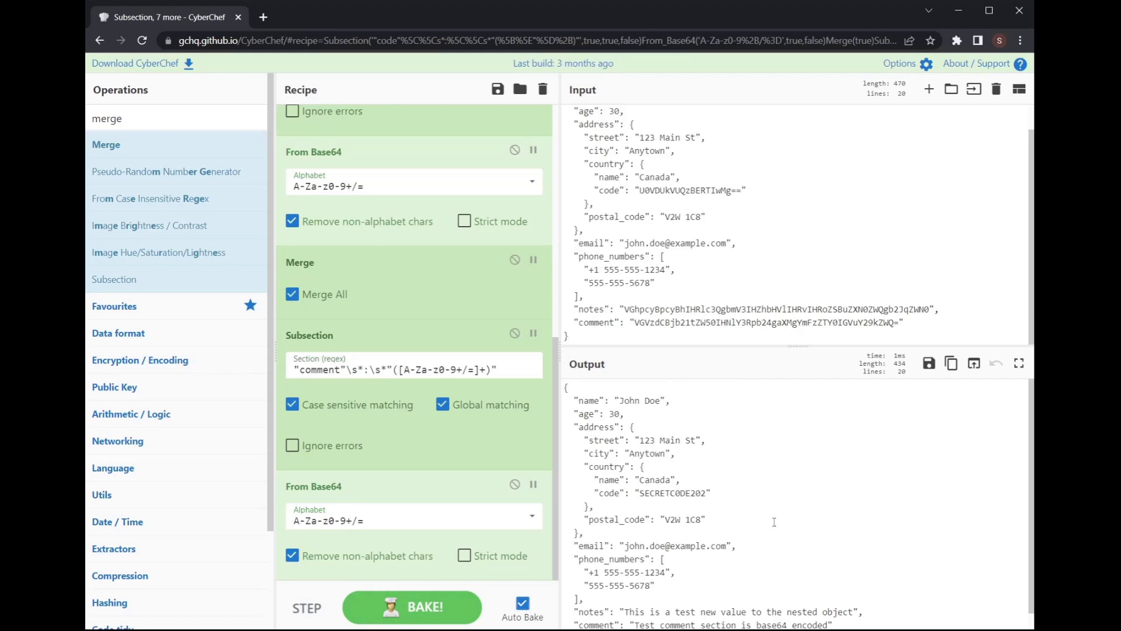
scroll(773, 521, "down", 1)
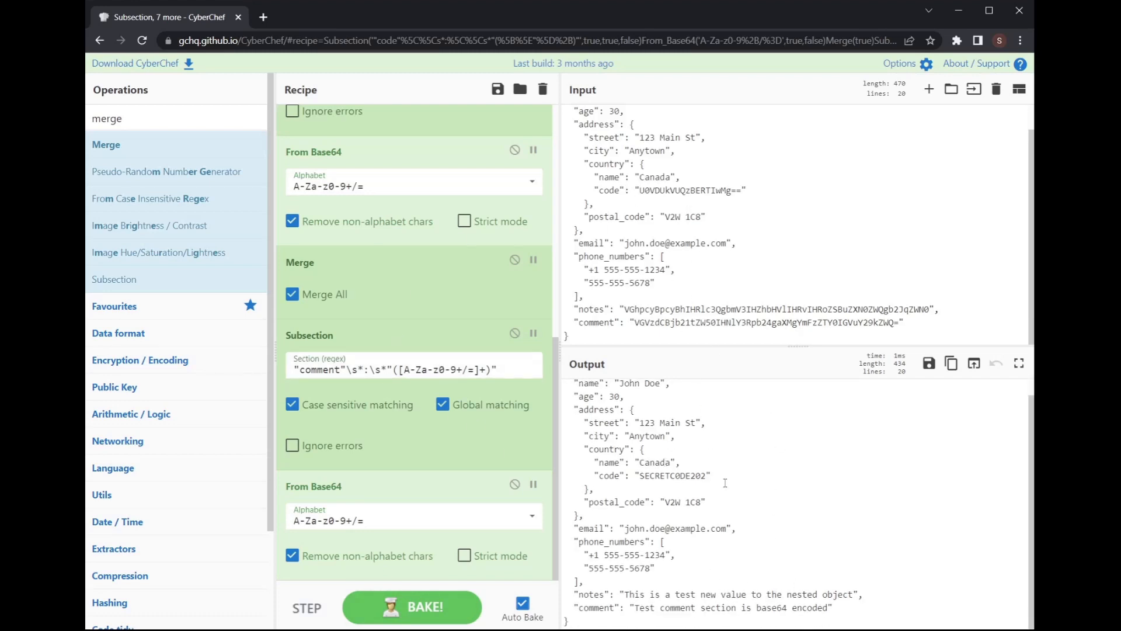
scroll(734, 539, "up", 1)
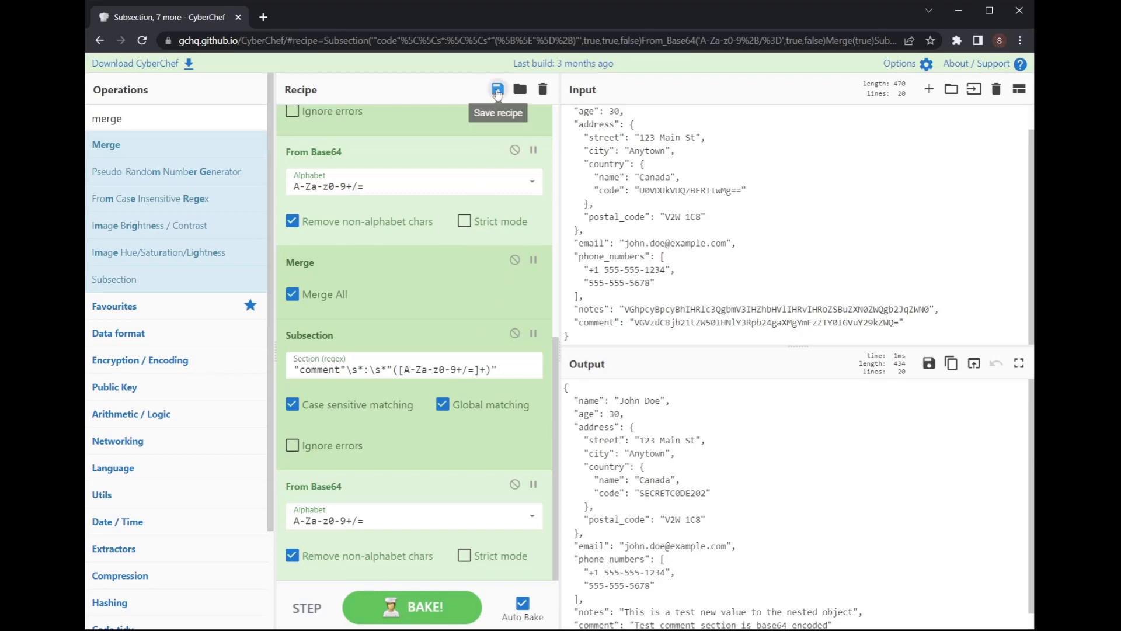
scroll(365, 313, "down", 2)
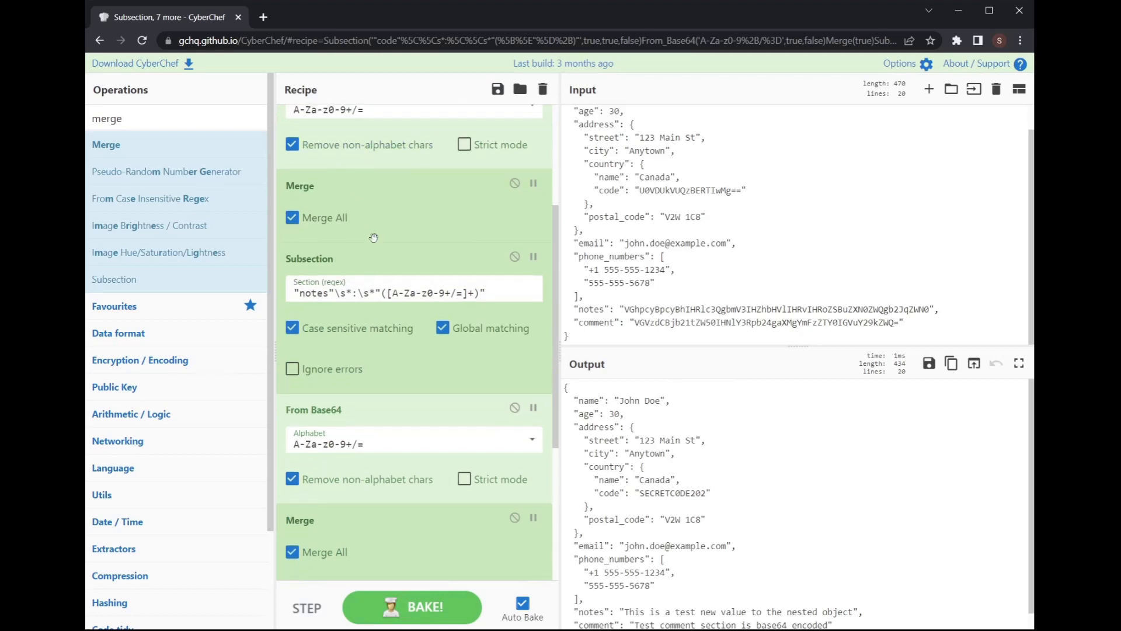
scroll(427, 407, "up", 2)
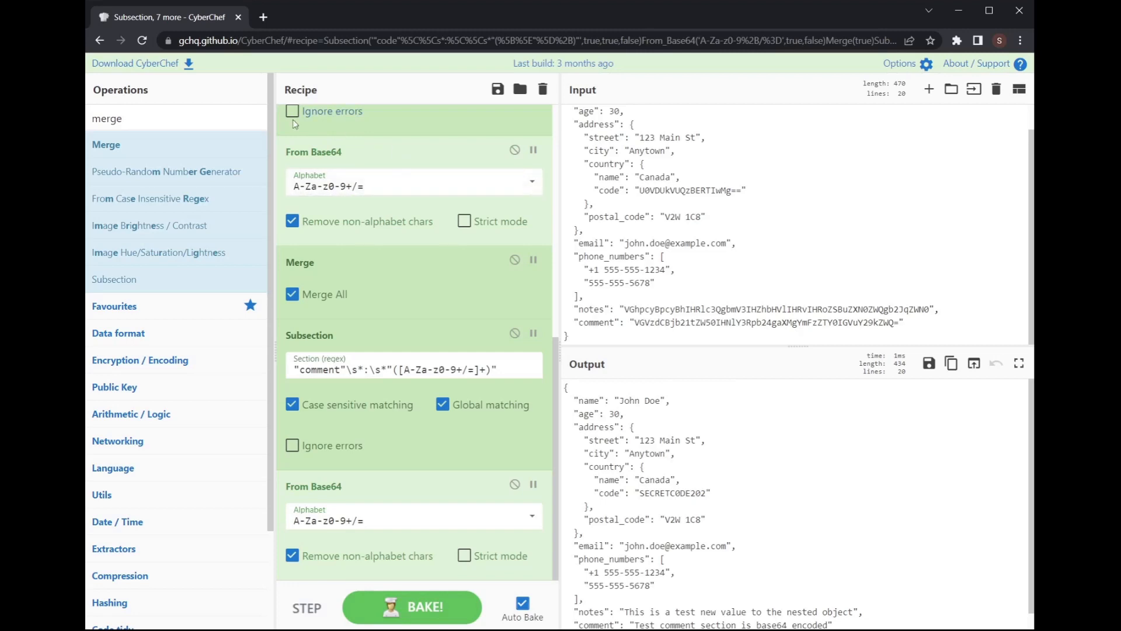
left_click(188, 64)
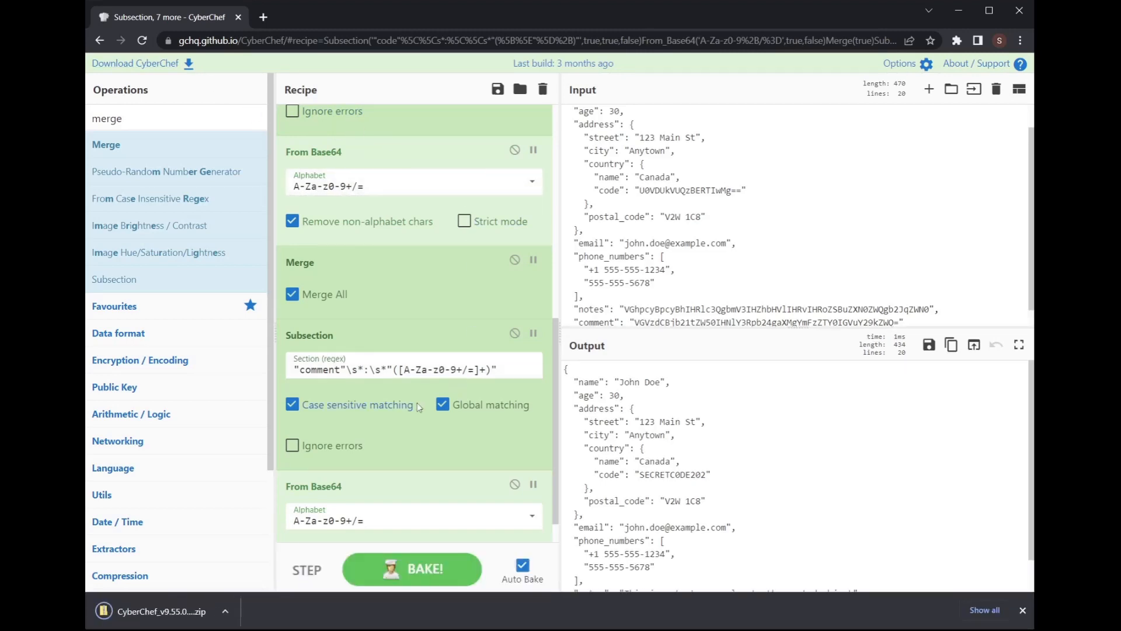
Step: Dismiss the download notice and launch CyberChef_v9.55.0.html from the extracted folder
left_click(1022, 609)
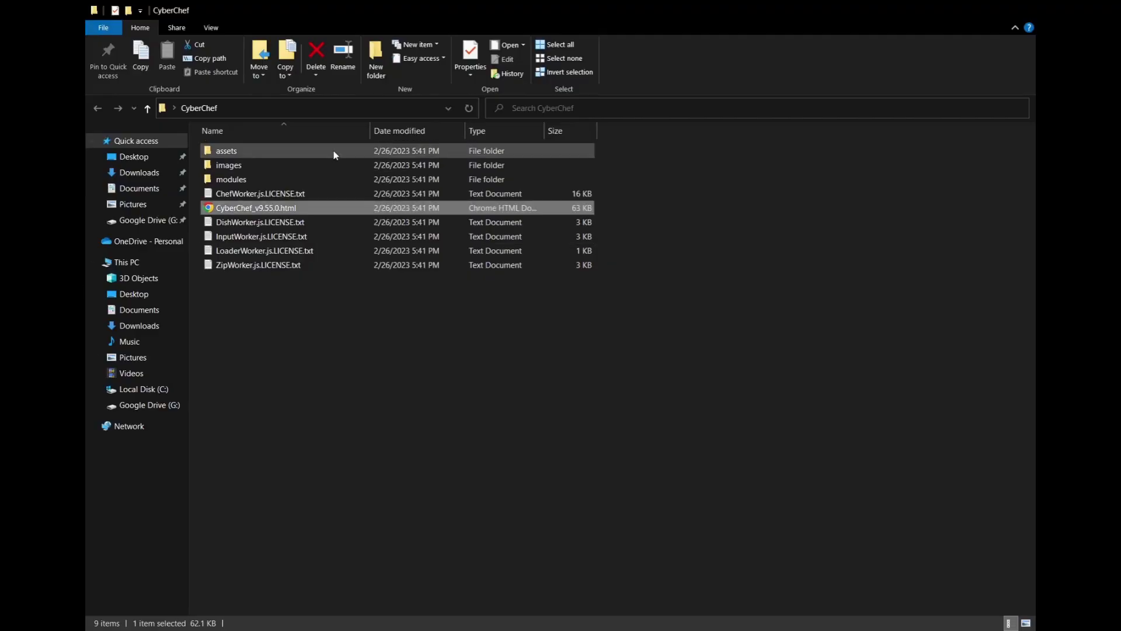
double_click(233, 208)
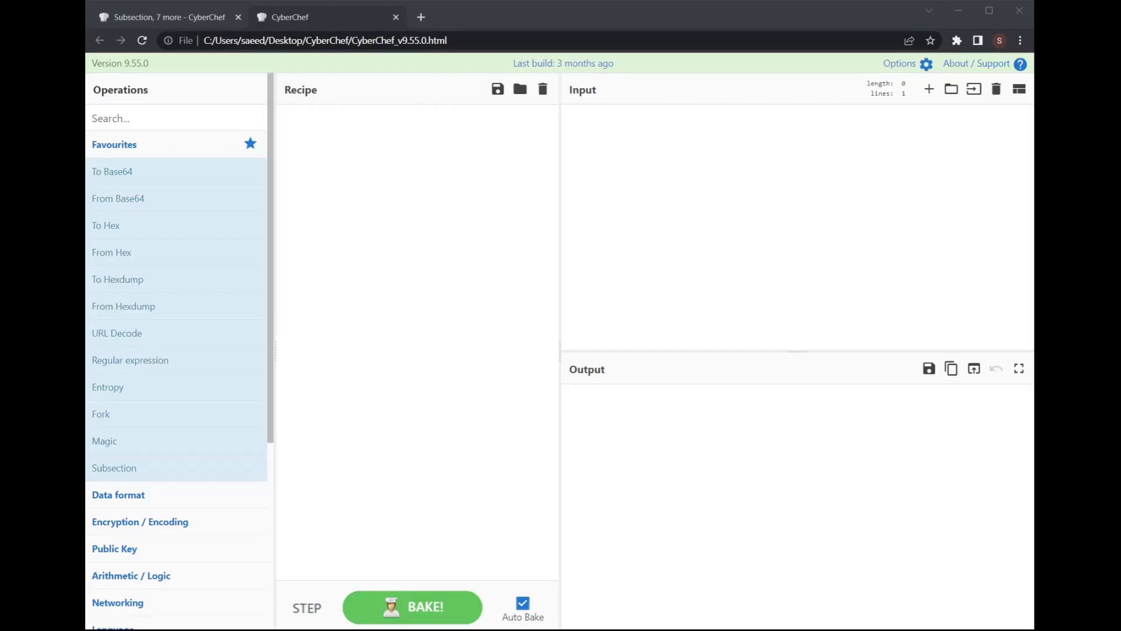
Step: In the offline copy, add To Base64 and encode the text 'Testing'
left_click(668, 211)
left_click(140, 115)
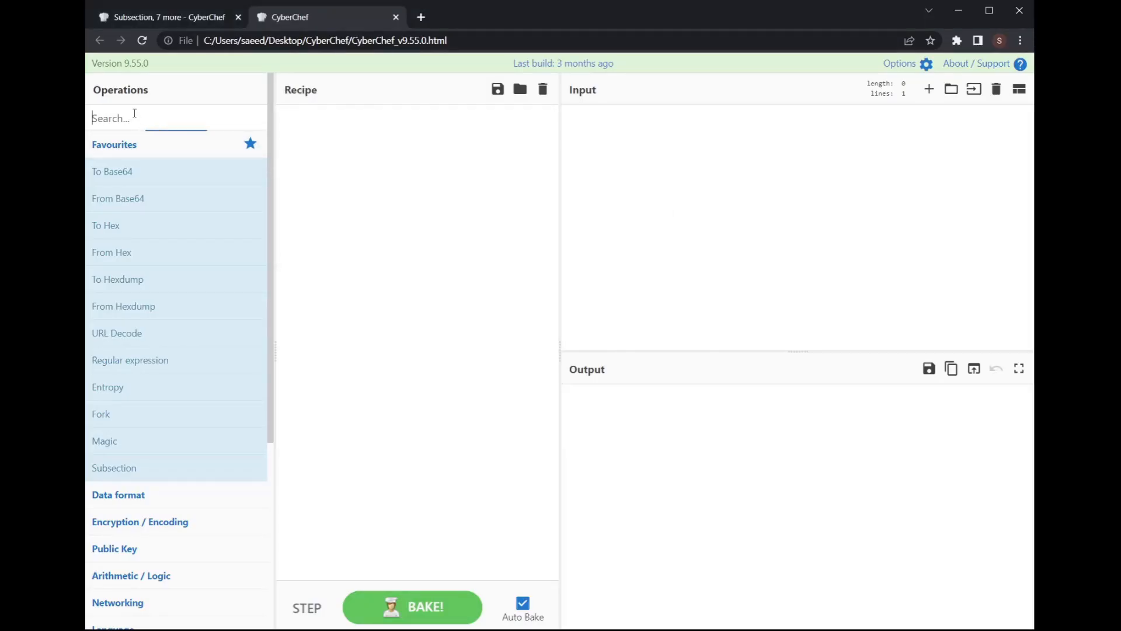
type("To base")
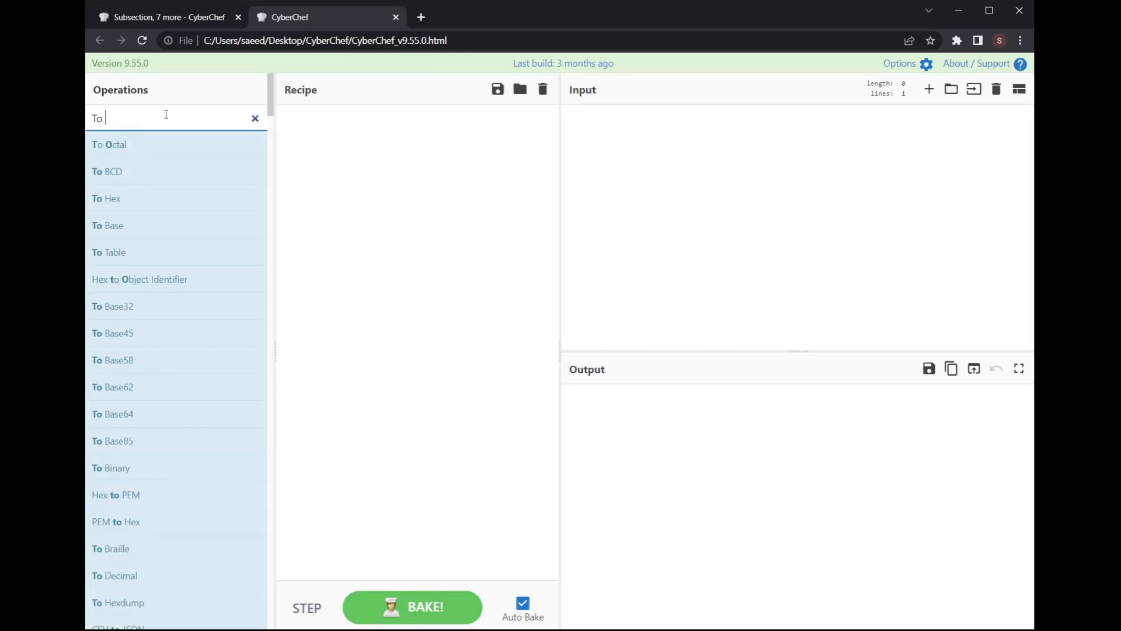
mouse_move(205, 318)
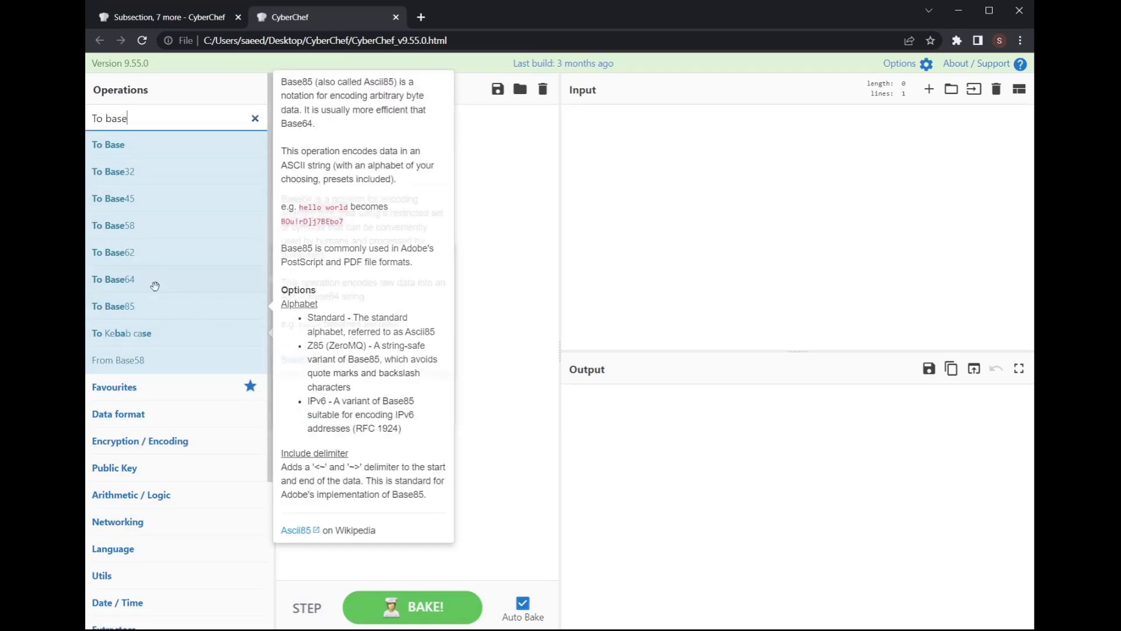
left_click_drag(156, 282, 397, 268)
left_click(704, 206)
type("f")
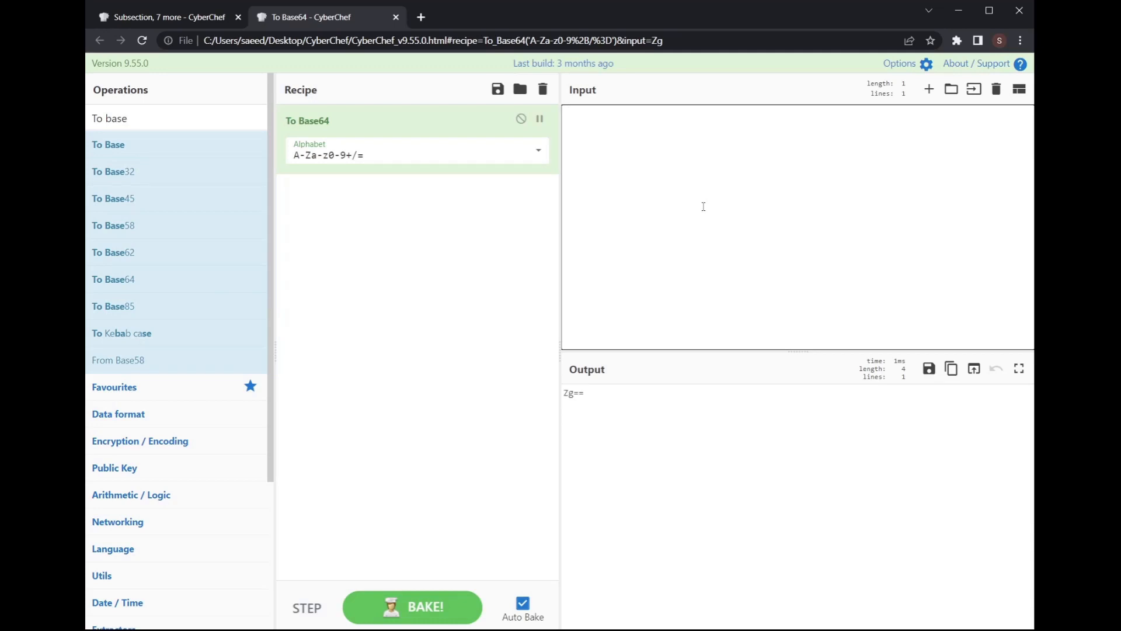
type("Testing")
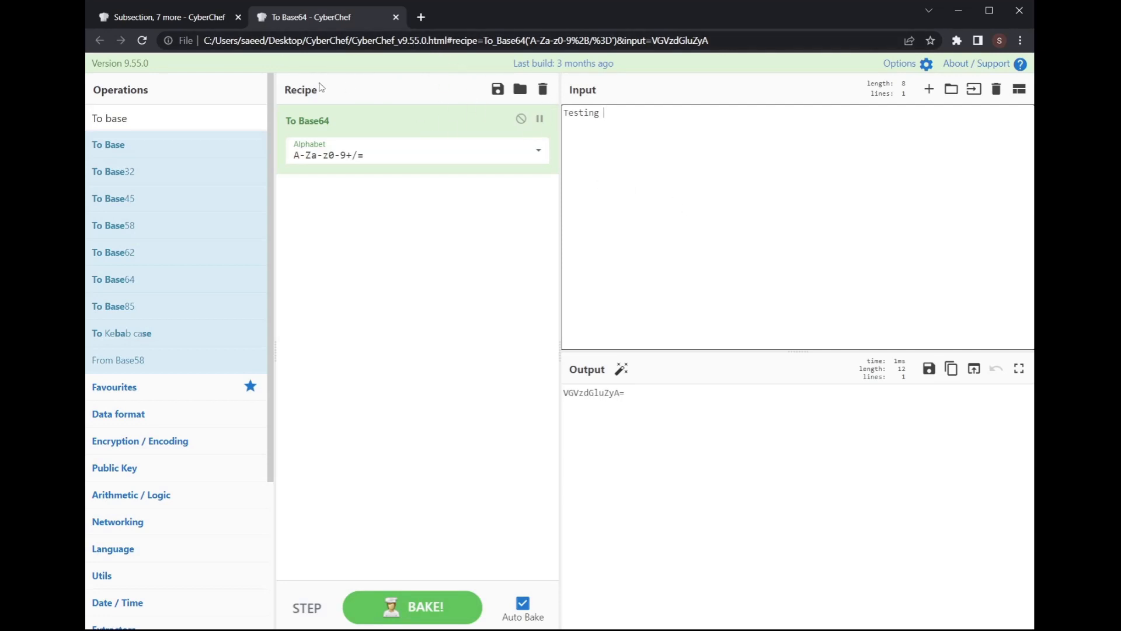
Step: Close the online CyberChef tab, erase the test input, and remove To Base64 from the recipe
left_click(238, 17)
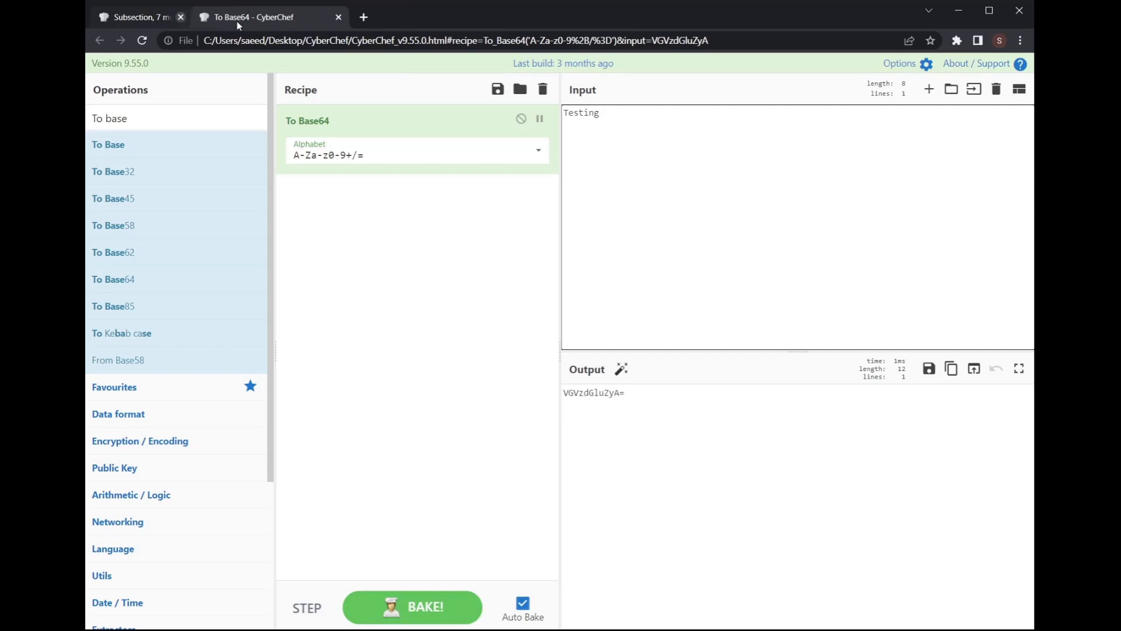
left_click(716, 193)
key("BackSpace")
key("BackSpace")
key("BackSpace")
key("BackSpace")
key("BackSpace")
key("BackSpace")
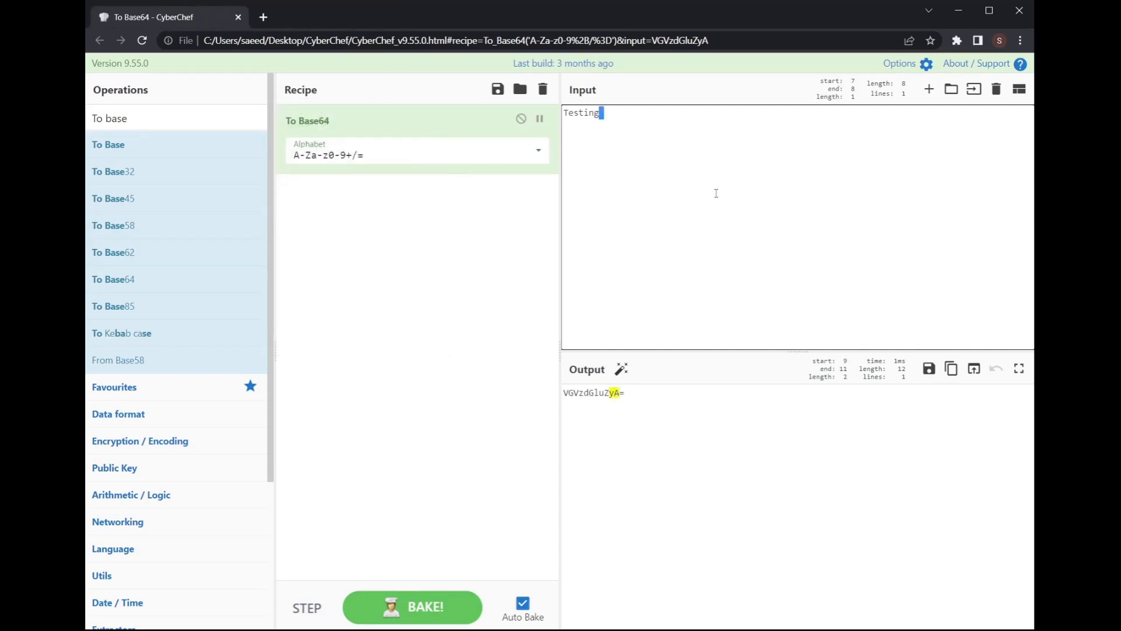
key("BackSpace")
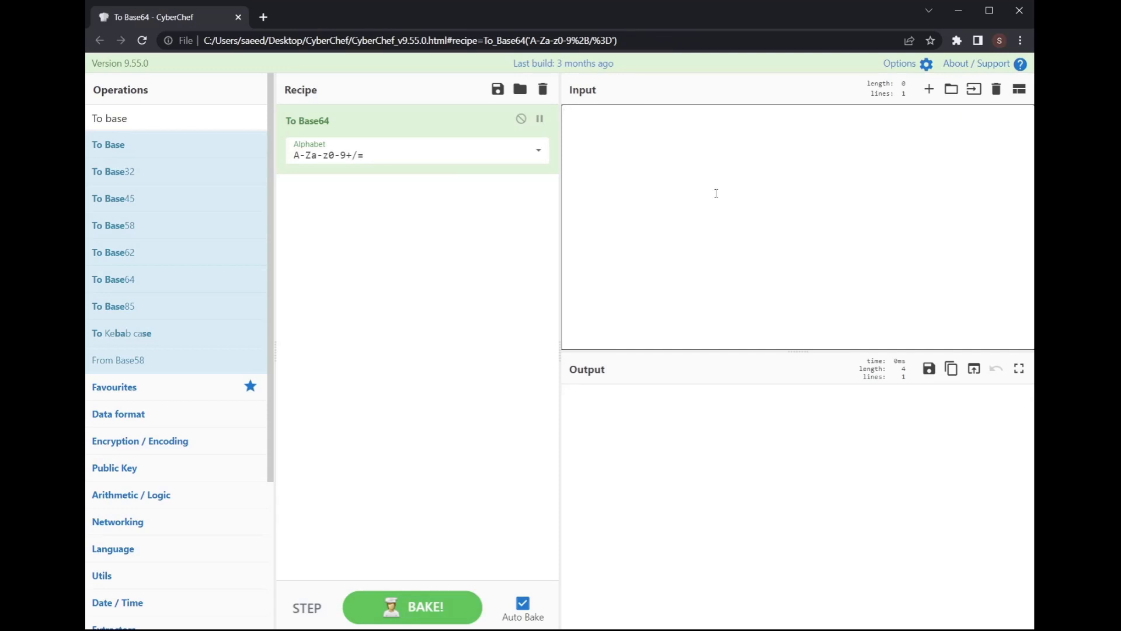
left_click_drag(467, 122, 185, 178)
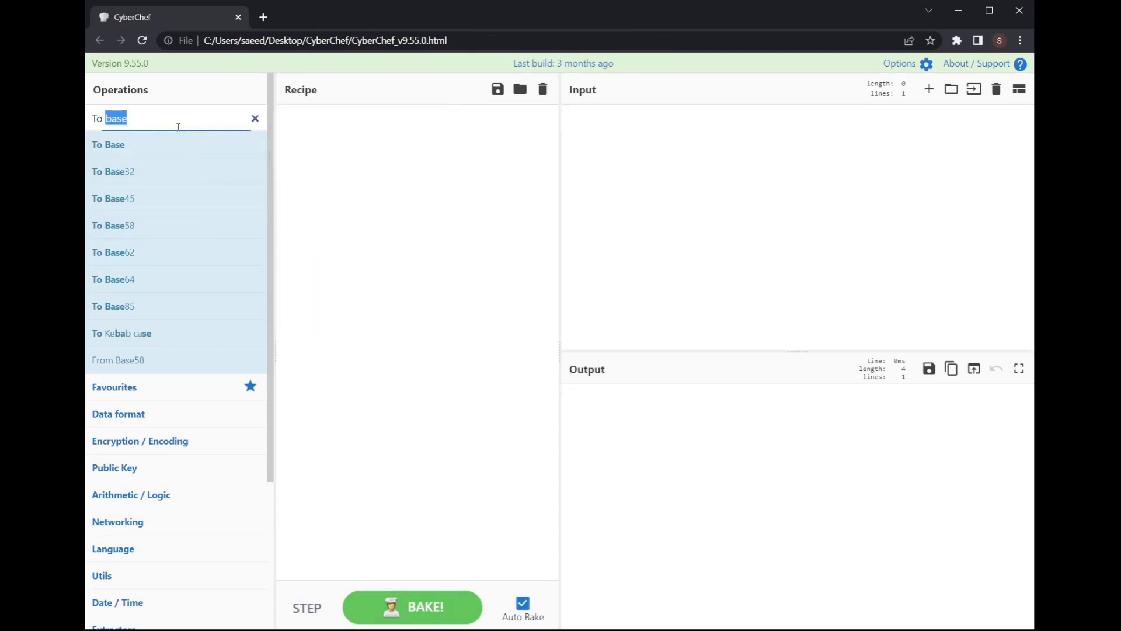
Step: Load the screenshot PNG as input and run Optical Character Recognition on it
triple_click(178, 126)
type("ocr")
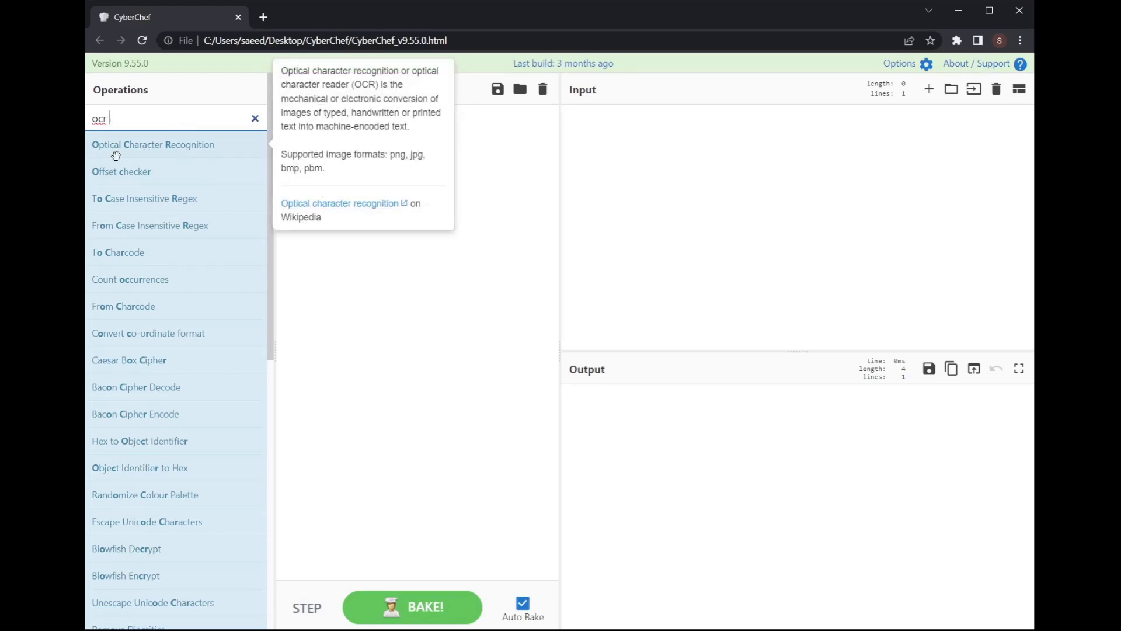
left_click_drag(126, 150, 369, 153)
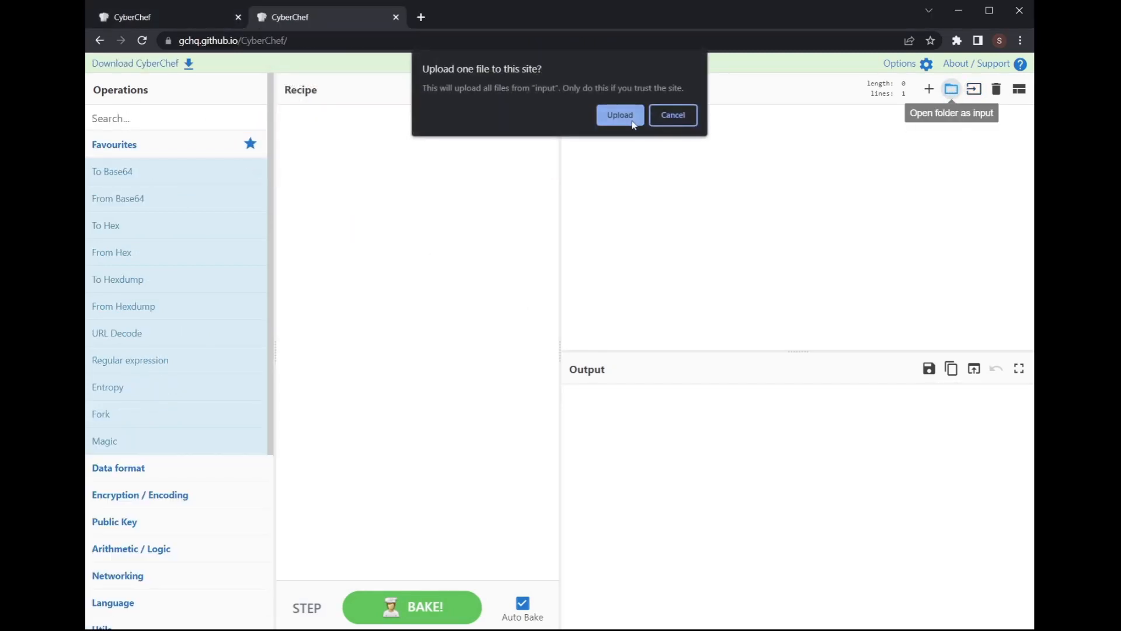
left_click(629, 119)
left_click(187, 118)
type("ocr")
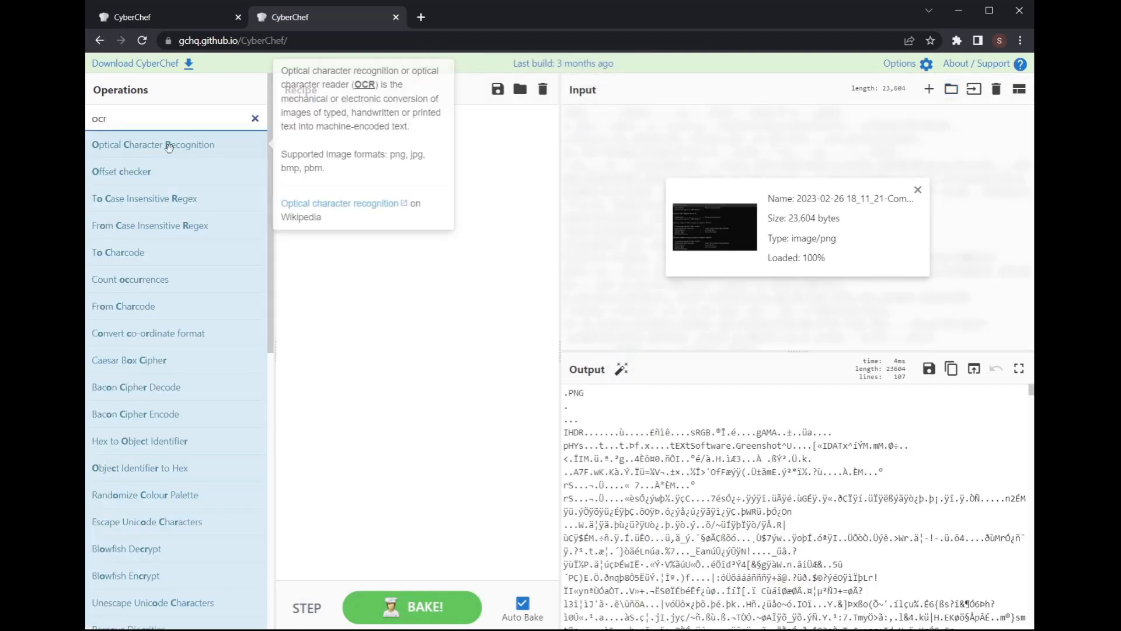
left_click_drag(151, 144, 408, 170)
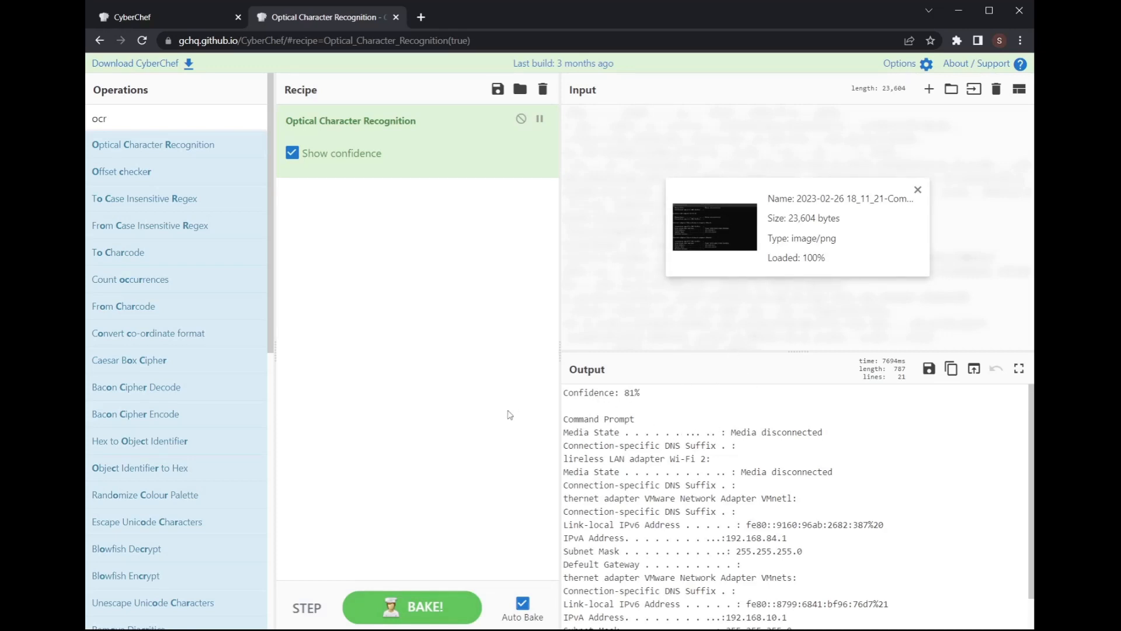
Step: Inspect the OCR text and its 81% confidence, then remove Optical Character Recognition
left_click_drag(567, 394, 650, 393)
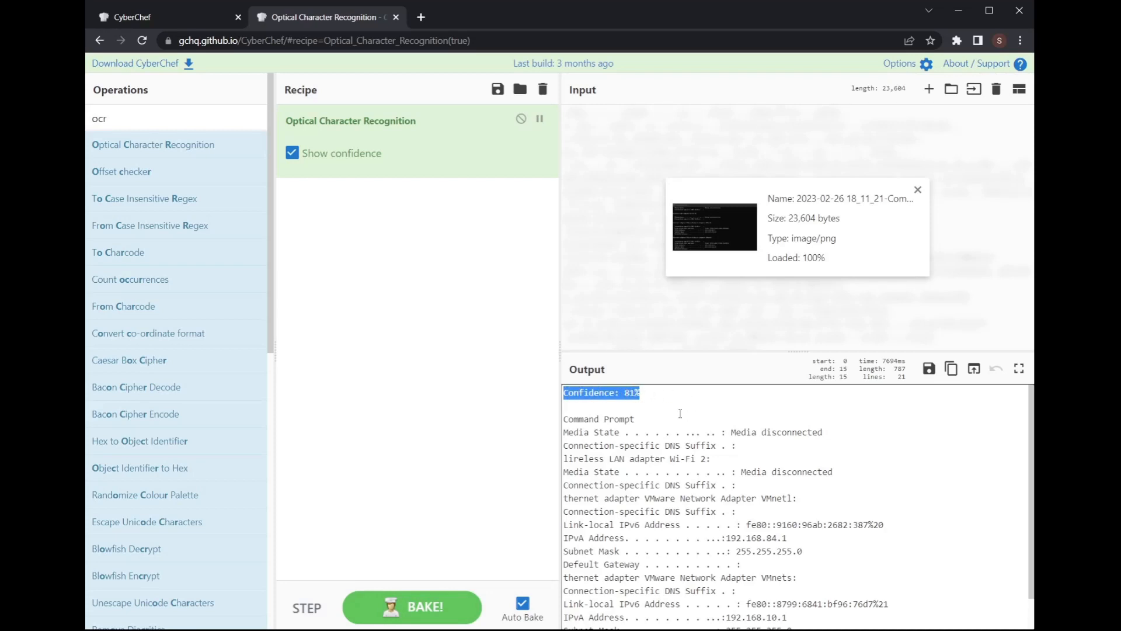
left_click(654, 401)
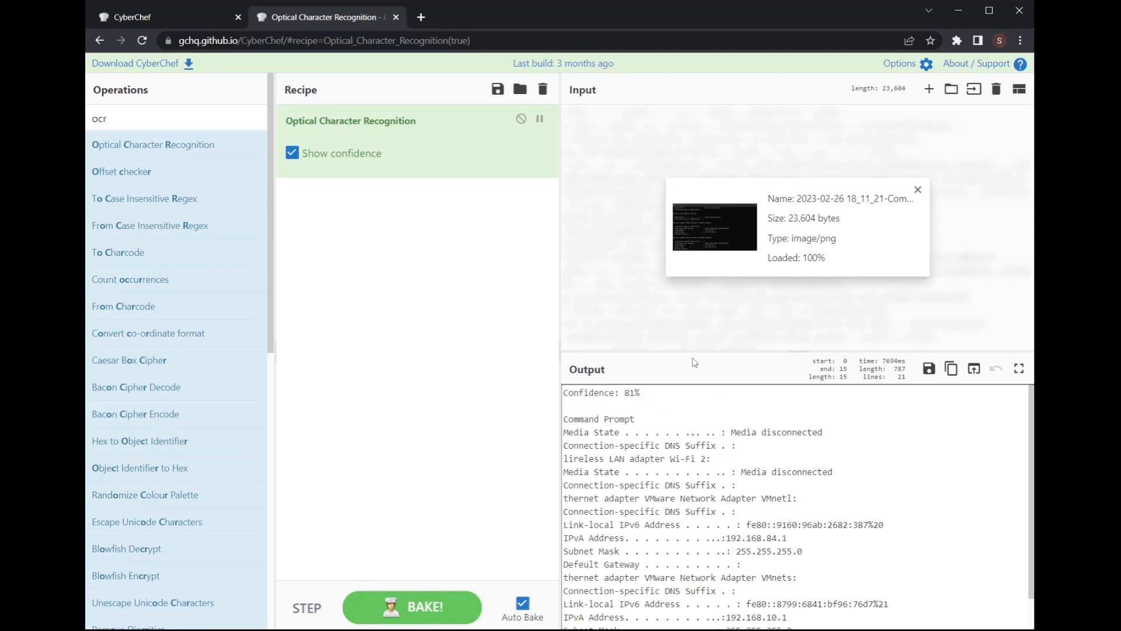
scroll(801, 490, "down", 1)
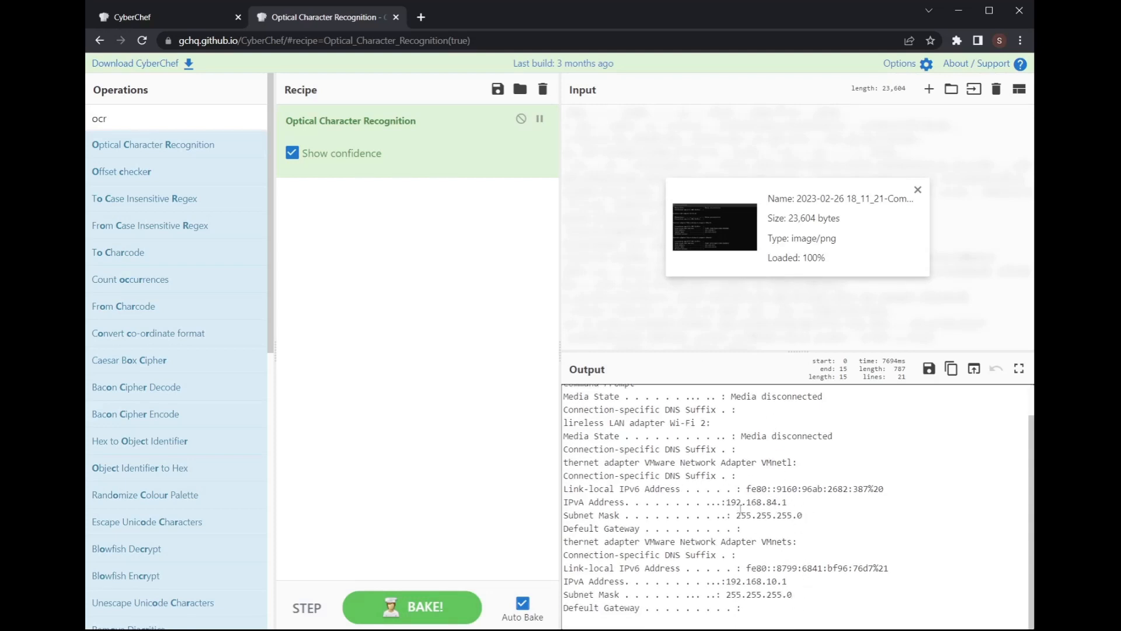
scroll(791, 601, "up", 1)
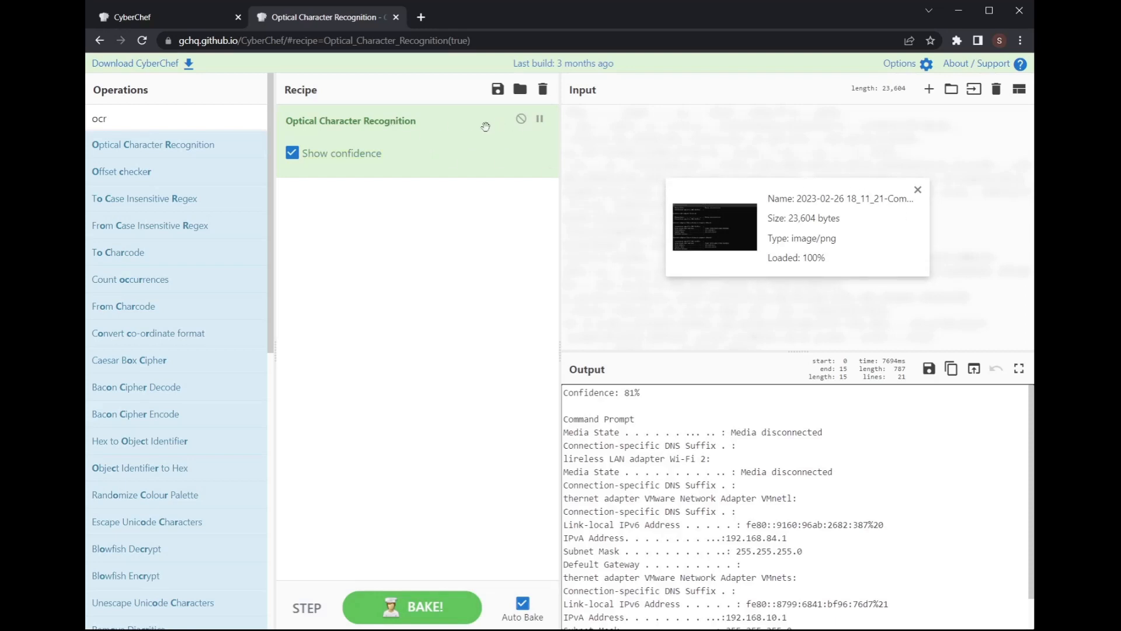
left_click_drag(476, 124, 245, 148)
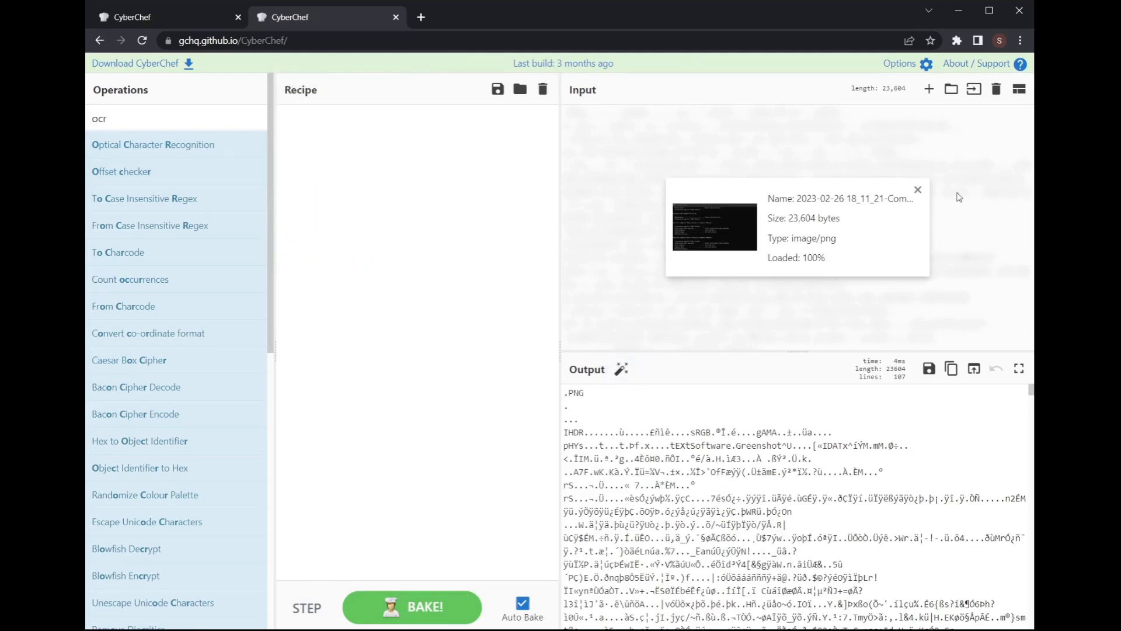
Step: Clear the recipe and loaded screenshot, then add Extract URLs to the recipe
left_click(543, 89)
left_click(918, 190)
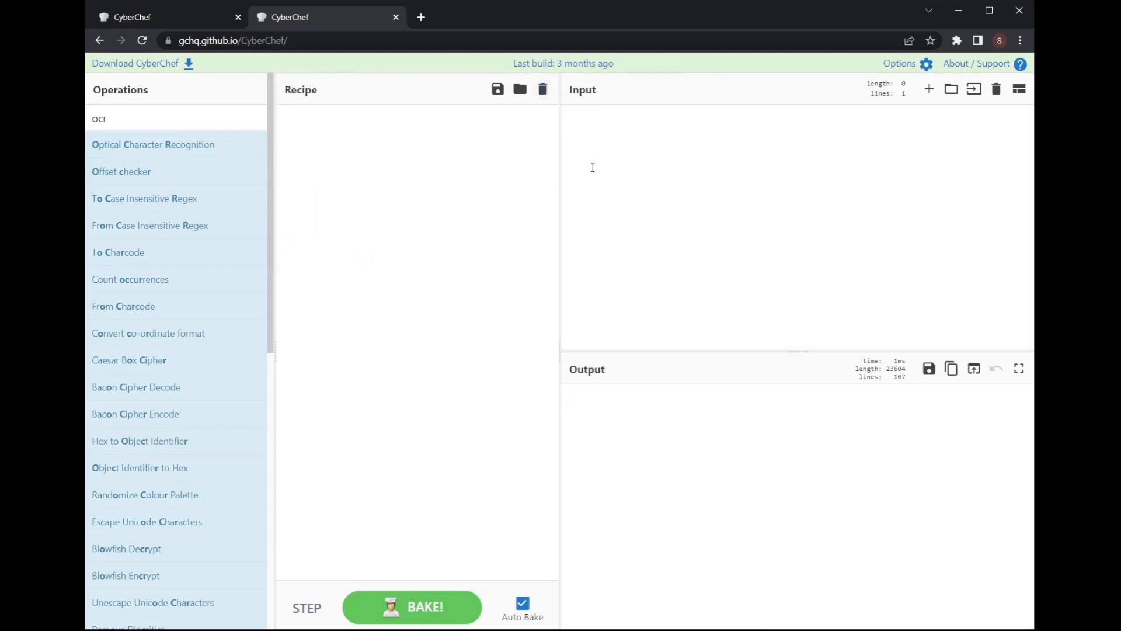
double_click(153, 118)
key("BackSpace")
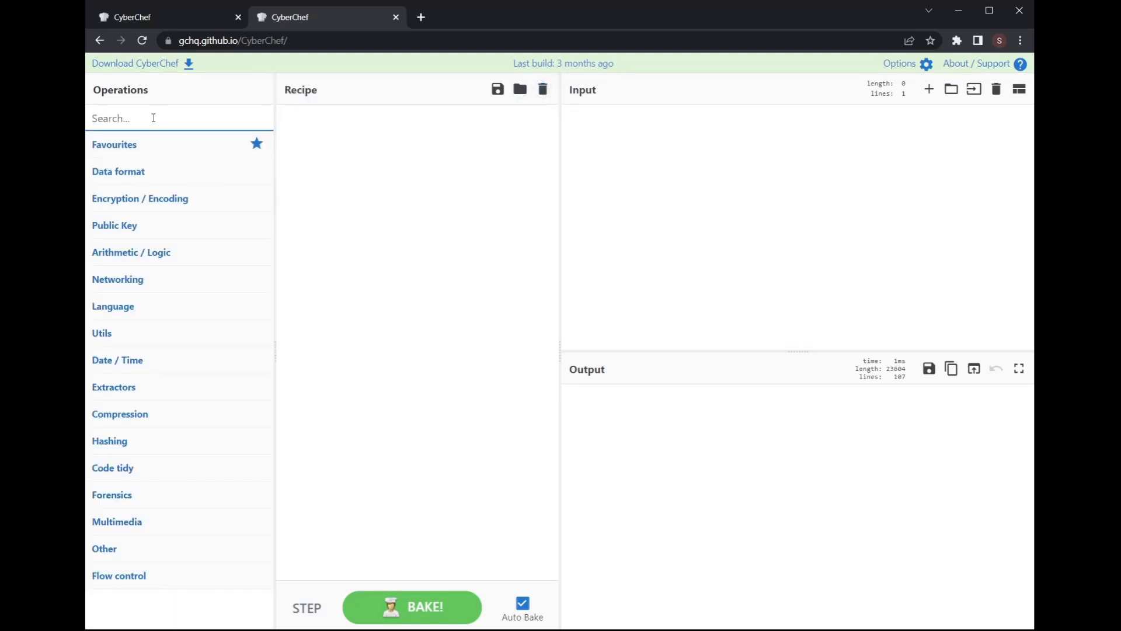
type("extract")
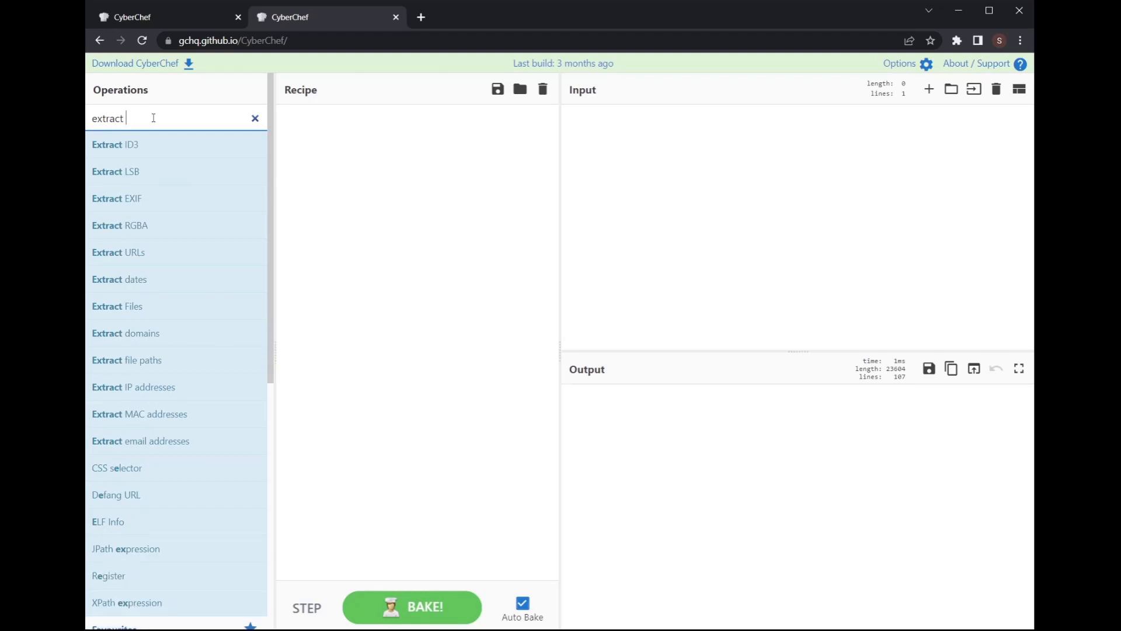
type(" url")
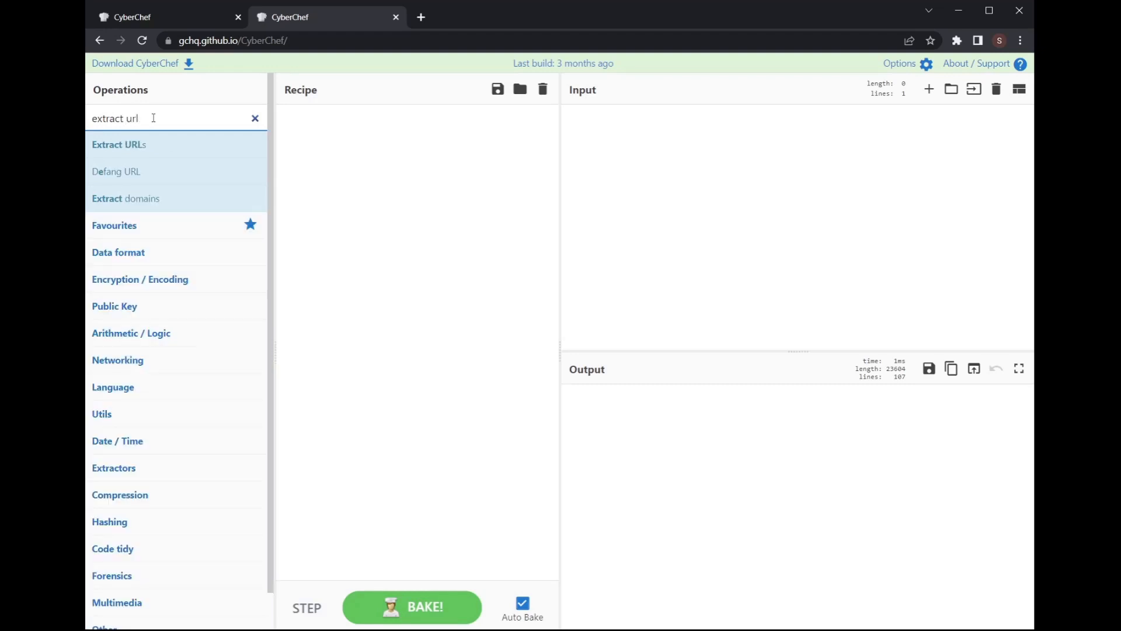
left_click_drag(120, 144, 363, 144)
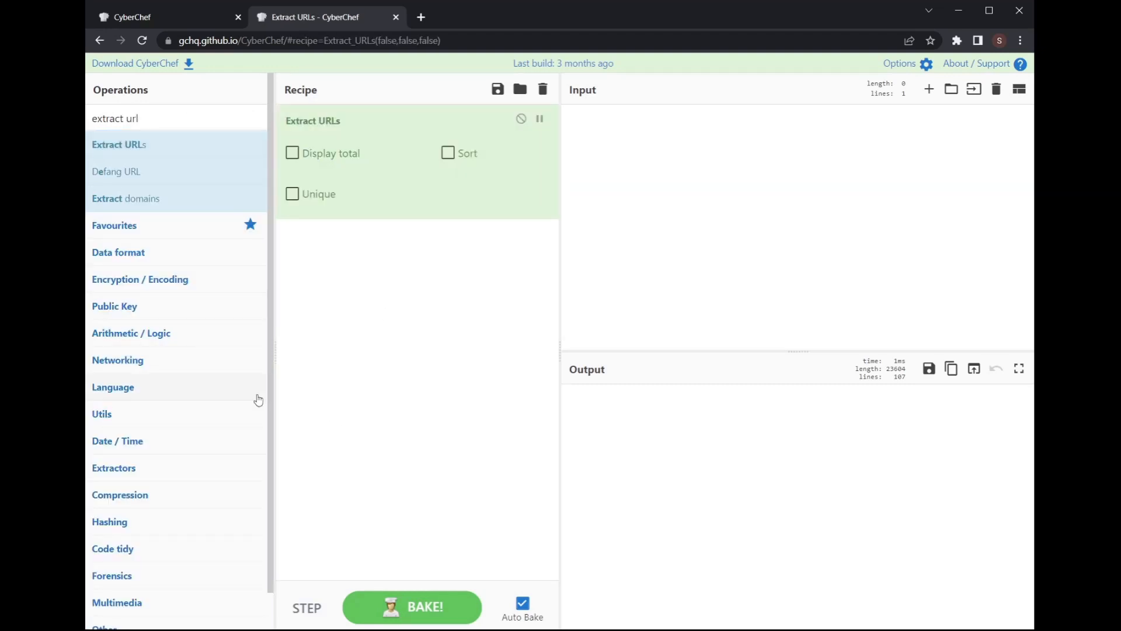
Step: Paste the copied HTML page source, review the extracted URLs, then remove Extract URLs
key("alt+Tab")
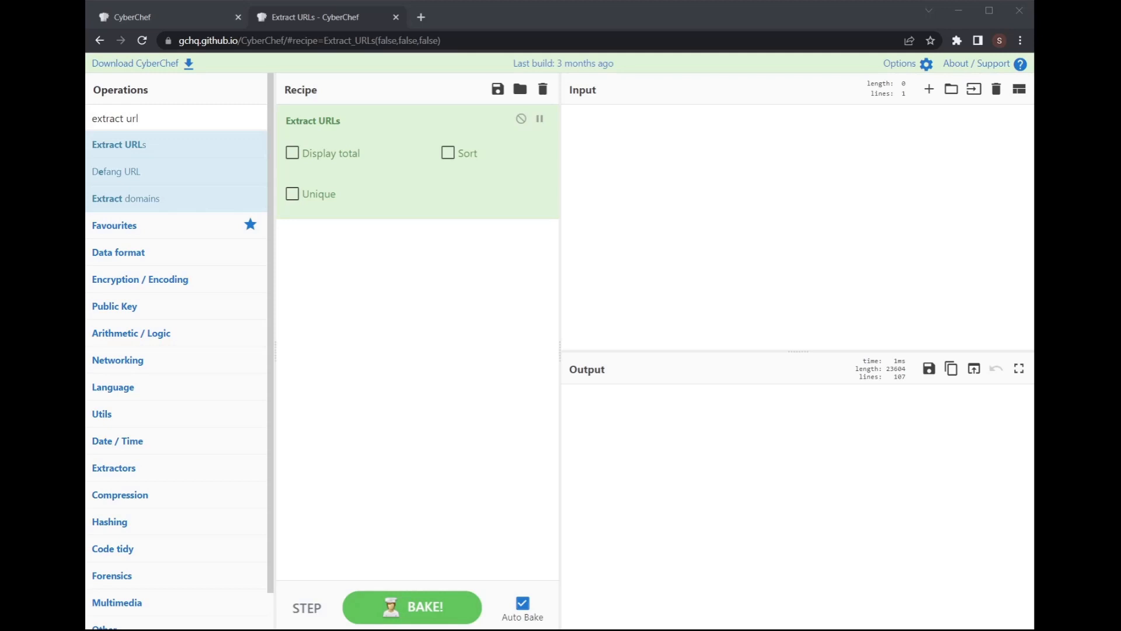
left_click(676, 227)
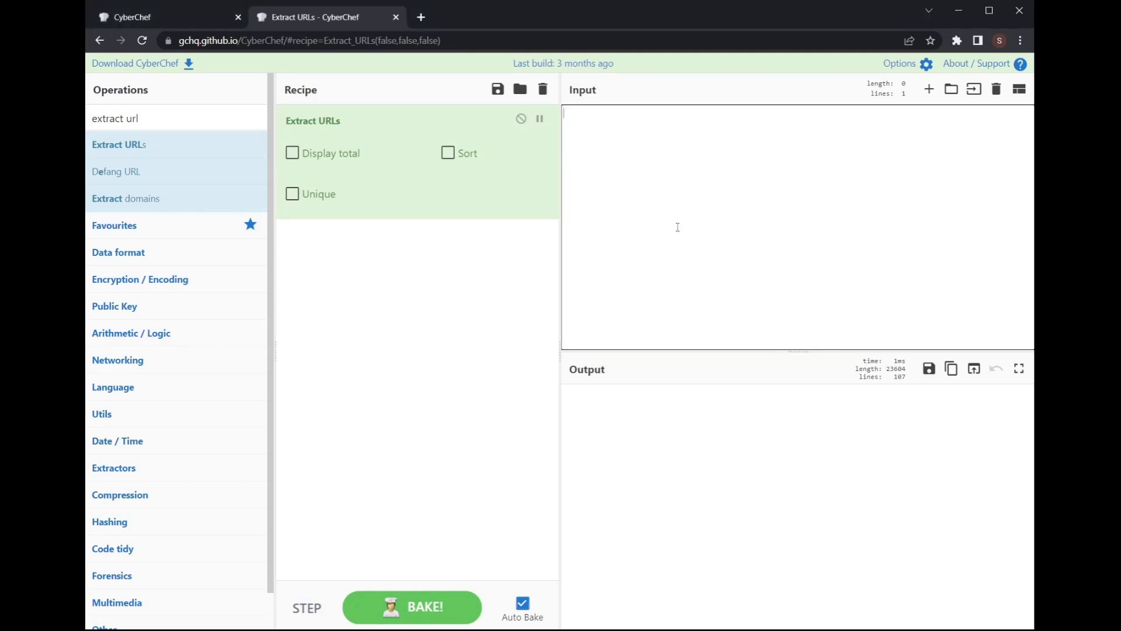
key("ctrl+v")
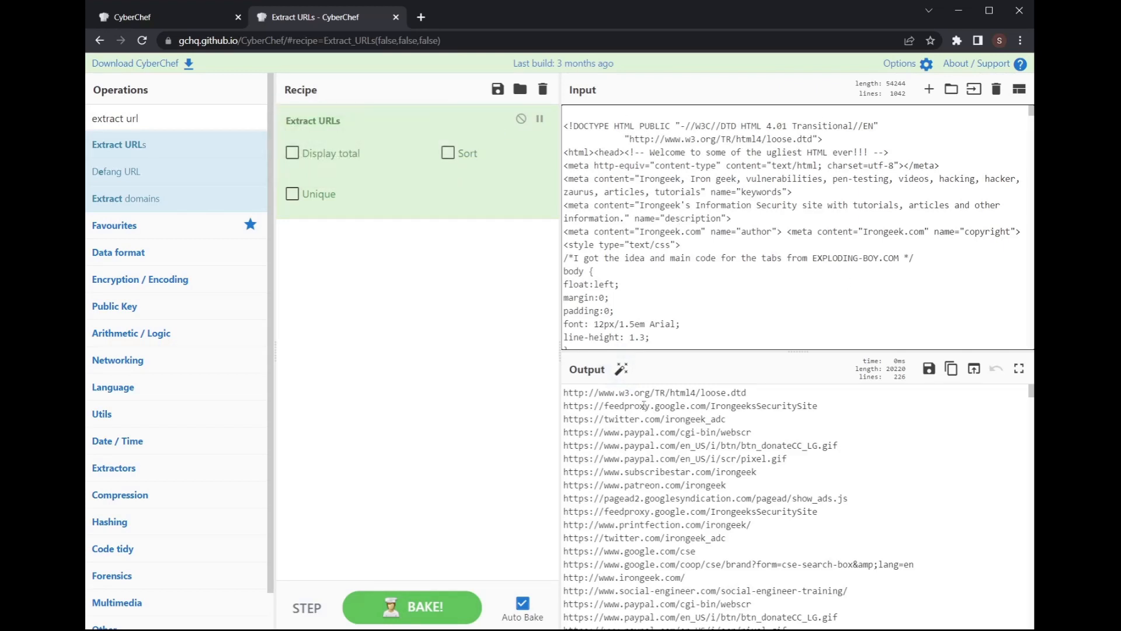
scroll(643, 406, "down", 10)
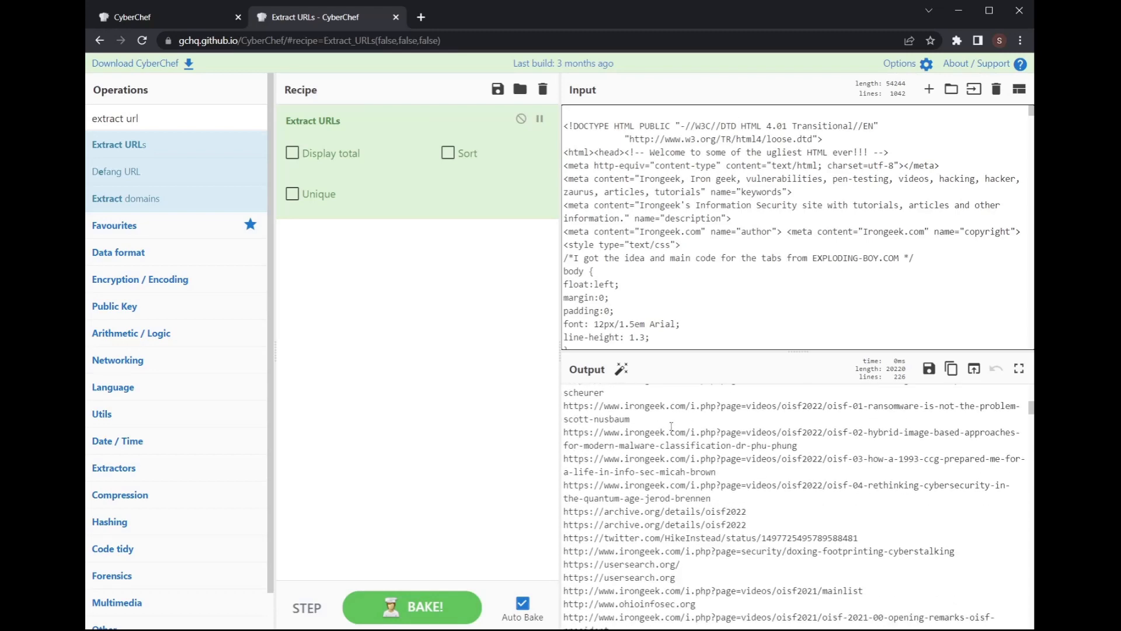
scroll(671, 426, "down", 3)
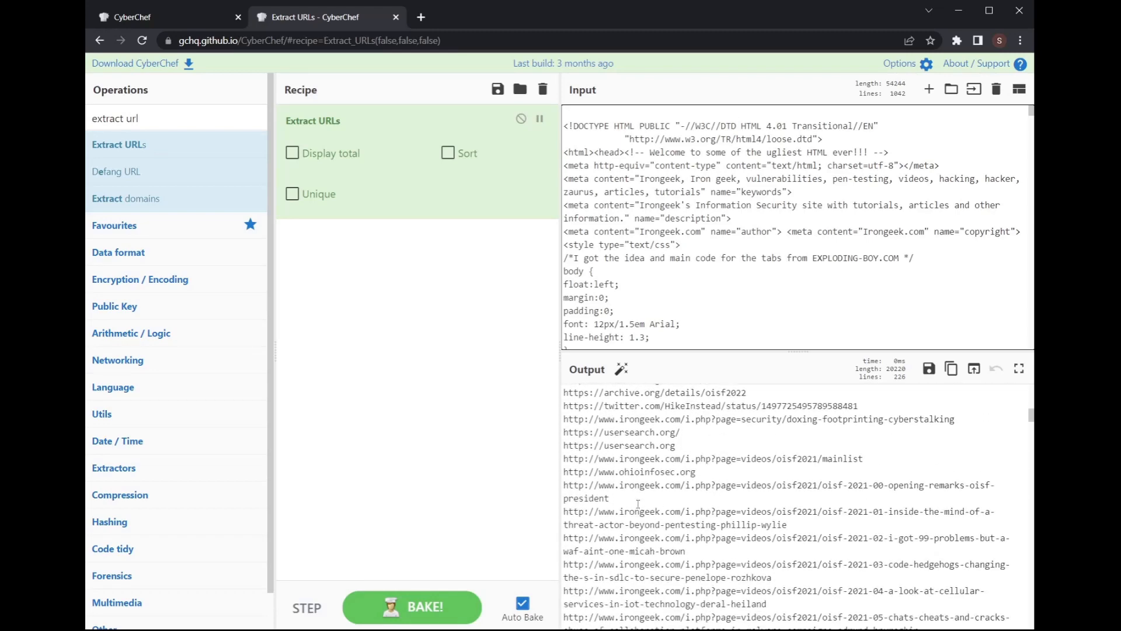
scroll(766, 495, "down", 8)
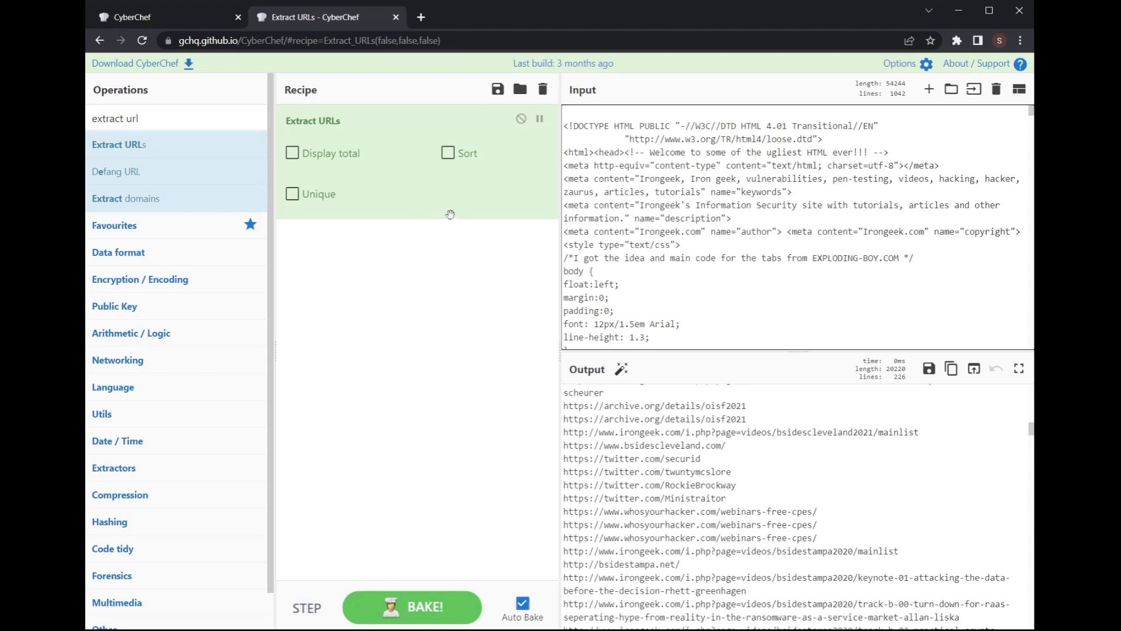
left_click_drag(422, 115, 156, 149)
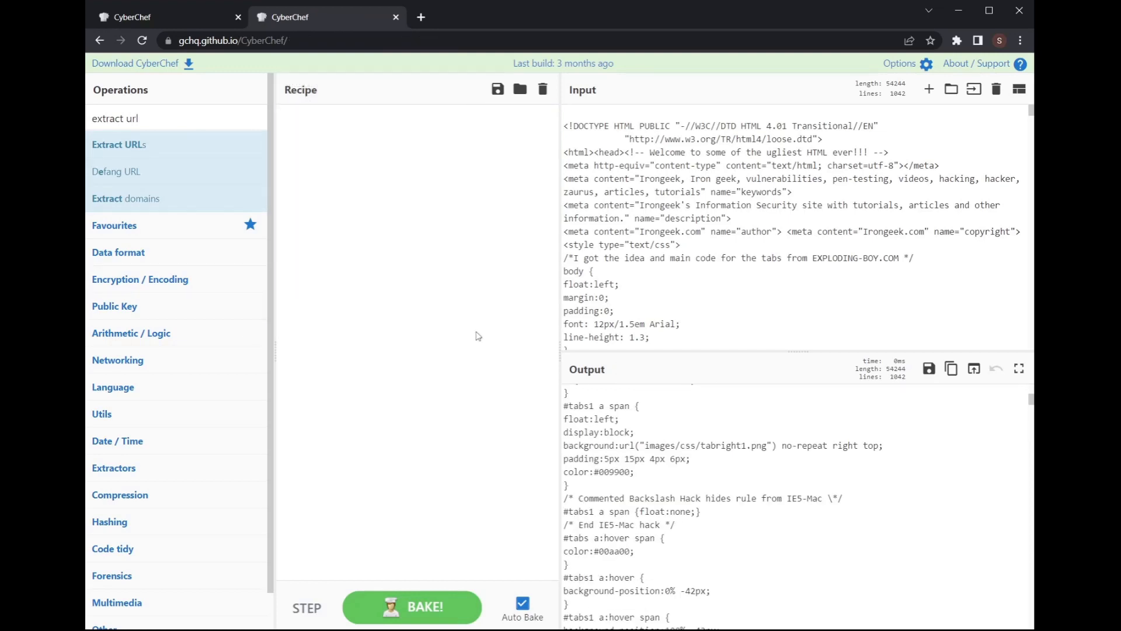
Step: Delete the HTML from the input and add Generate QR Code to the recipe
left_click(736, 298)
key("ctrl+a")
key("Delete")
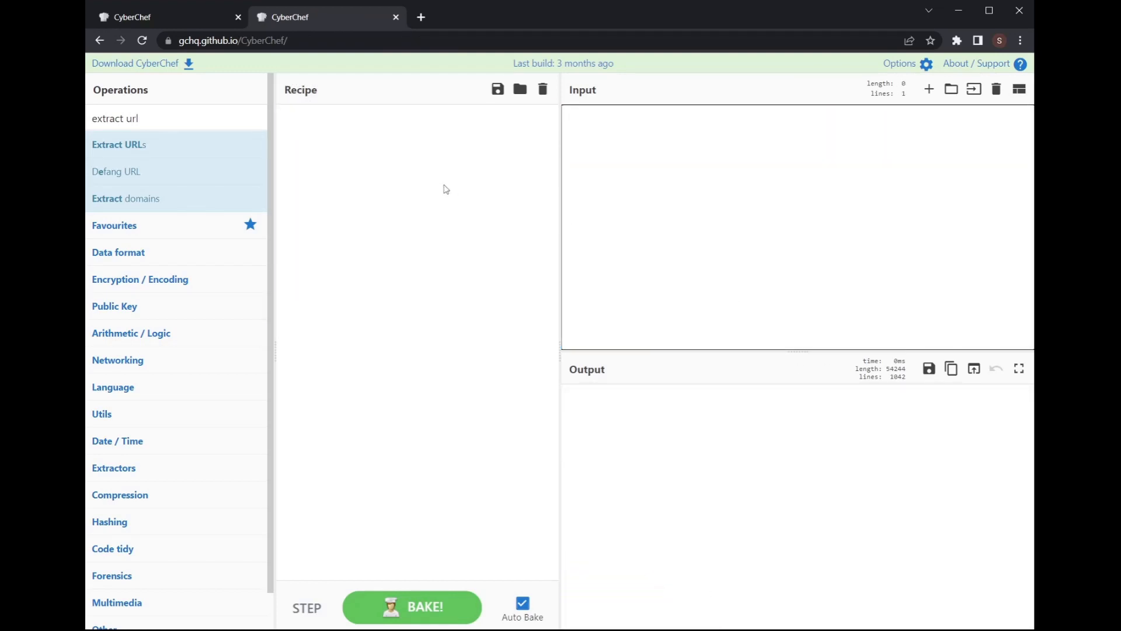
triple_click(166, 116)
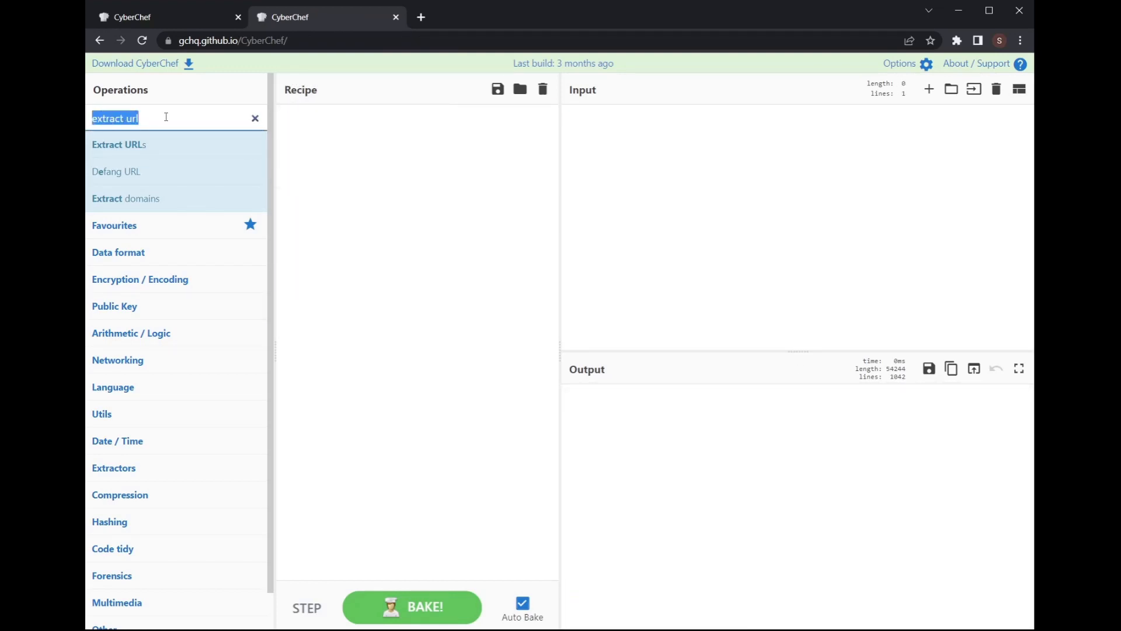
type("qr")
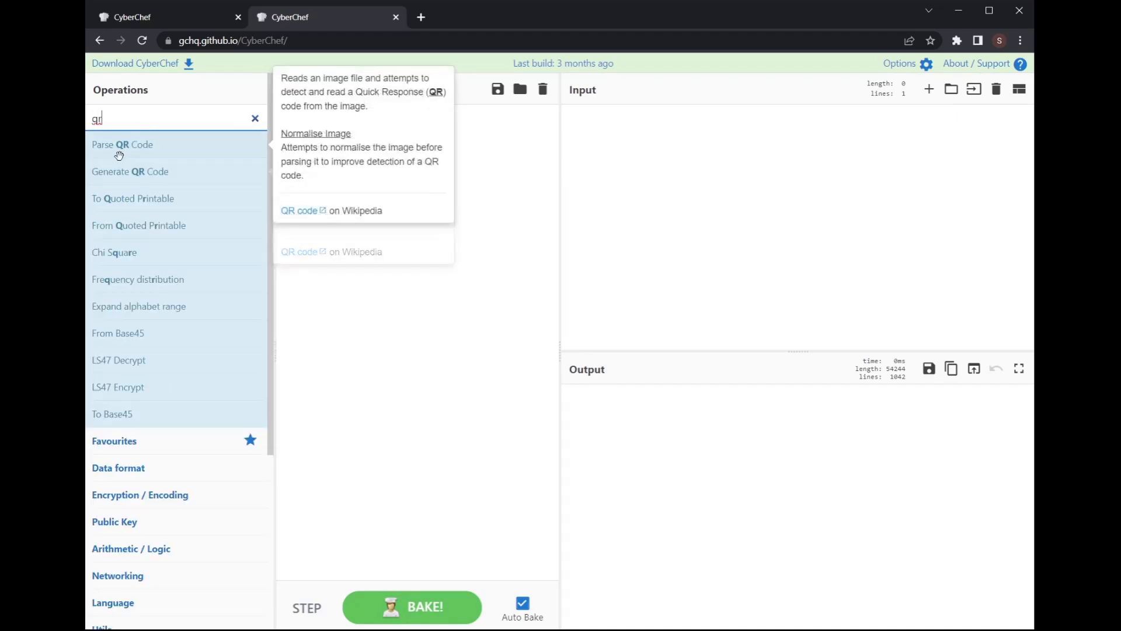
left_click_drag(131, 173, 380, 135)
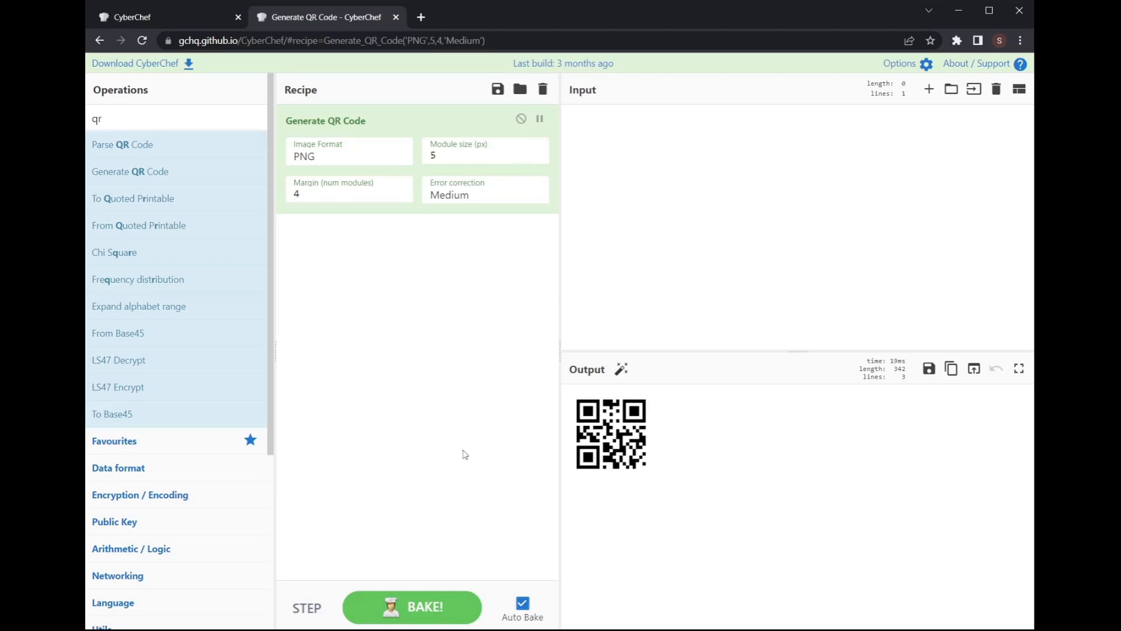
Step: Set the QR module size to 8 and margin to 6, then fetch the SQL injection text
left_click(652, 149)
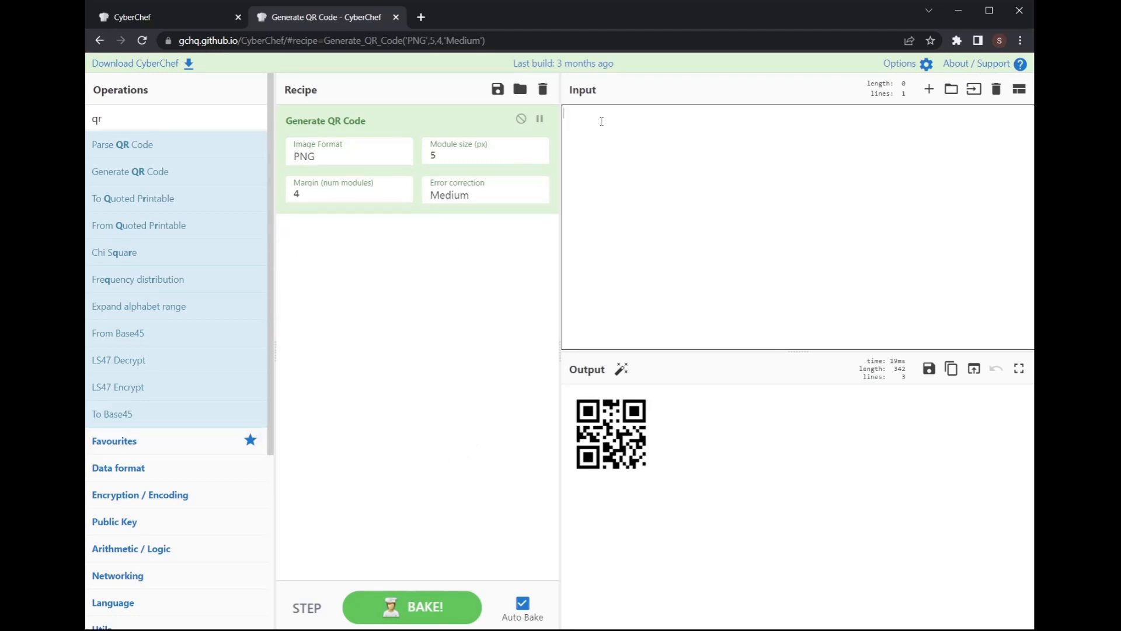
left_click(536, 153)
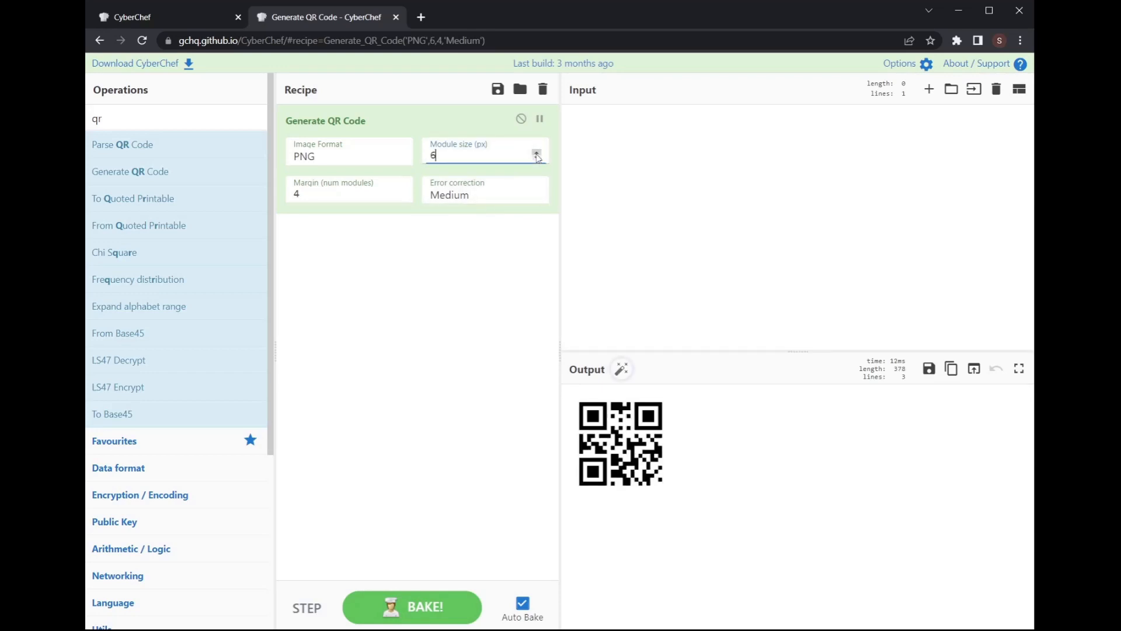
left_click(536, 153)
left_click(536, 154)
left_click(400, 190)
left_click(401, 191)
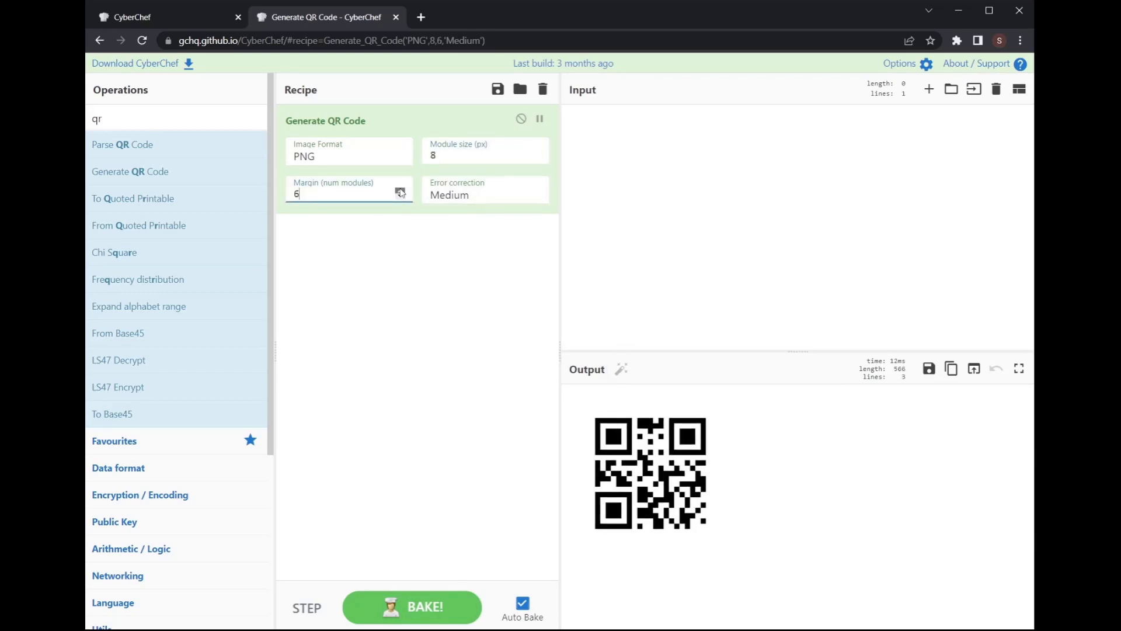
left_click(725, 220)
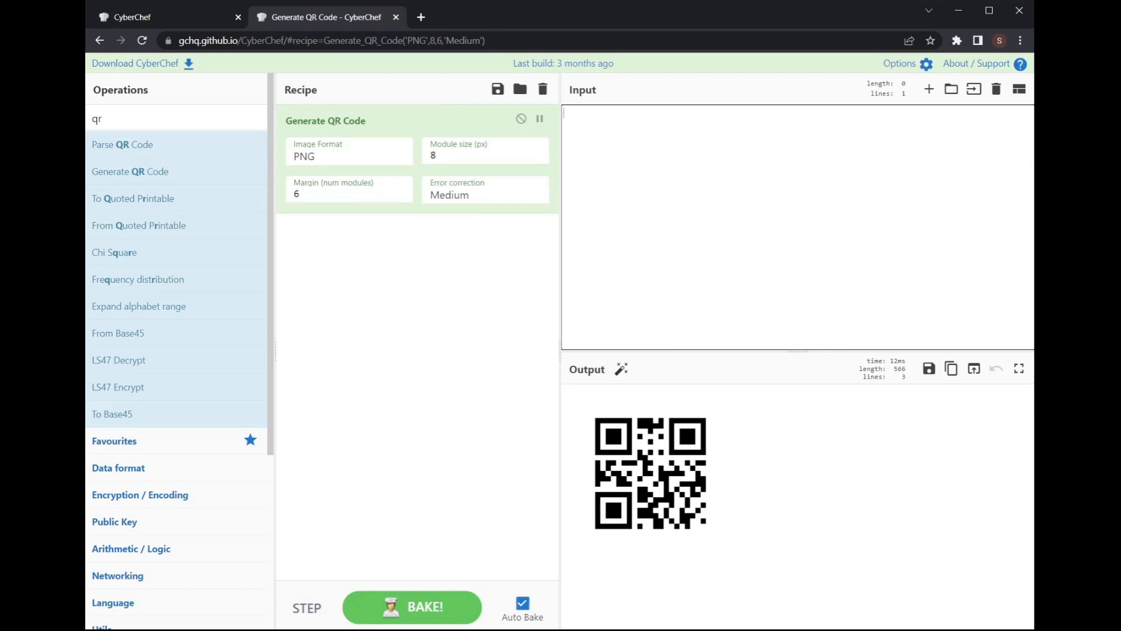
key("alt+Tab")
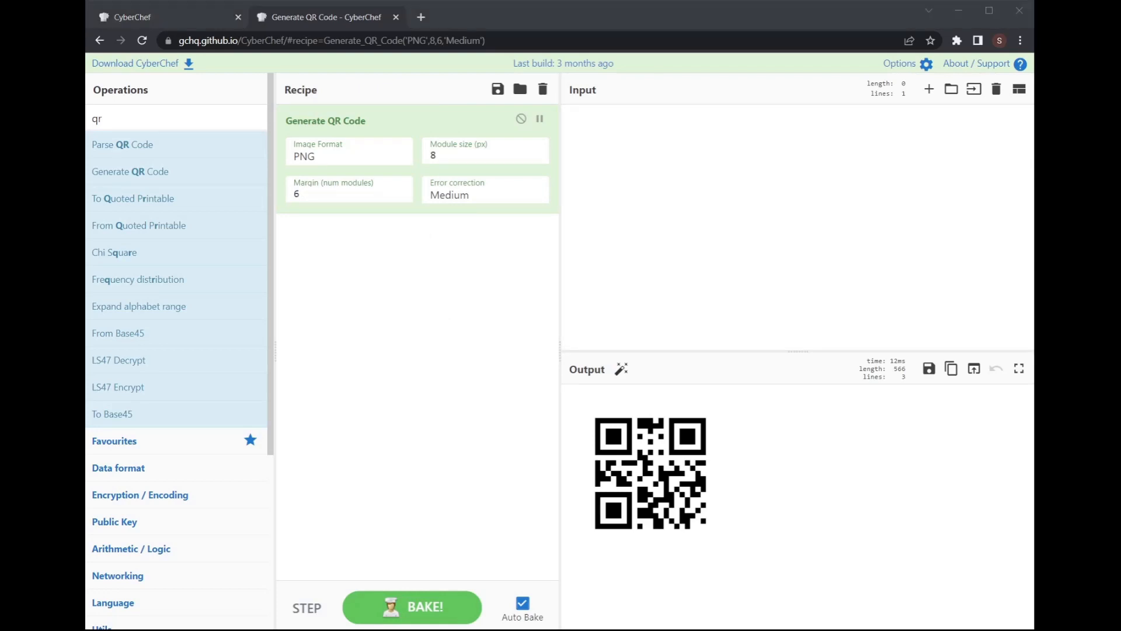
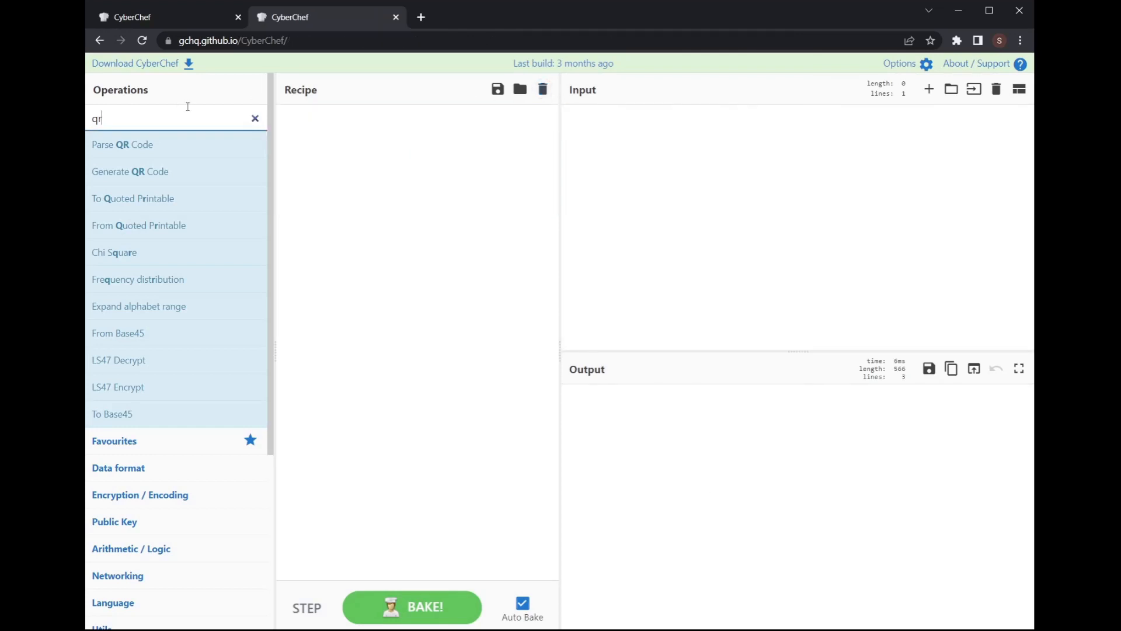
Step: Delete the 'QR' search text so all operation categories list again, then leave the browser
key("BackSpace")
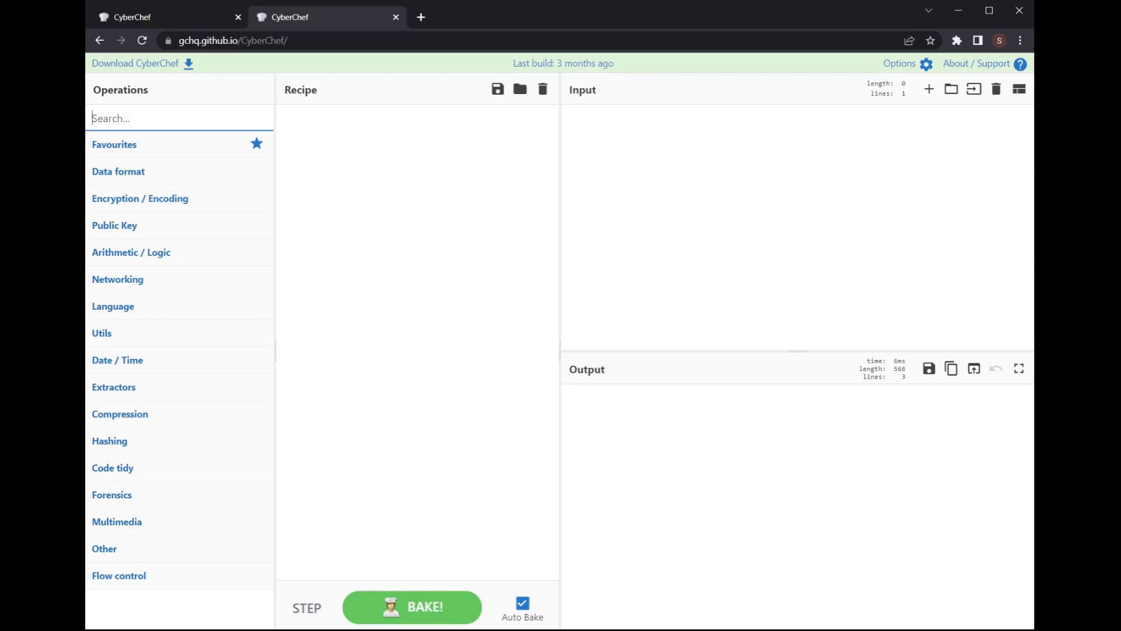
key("alt+Tab")
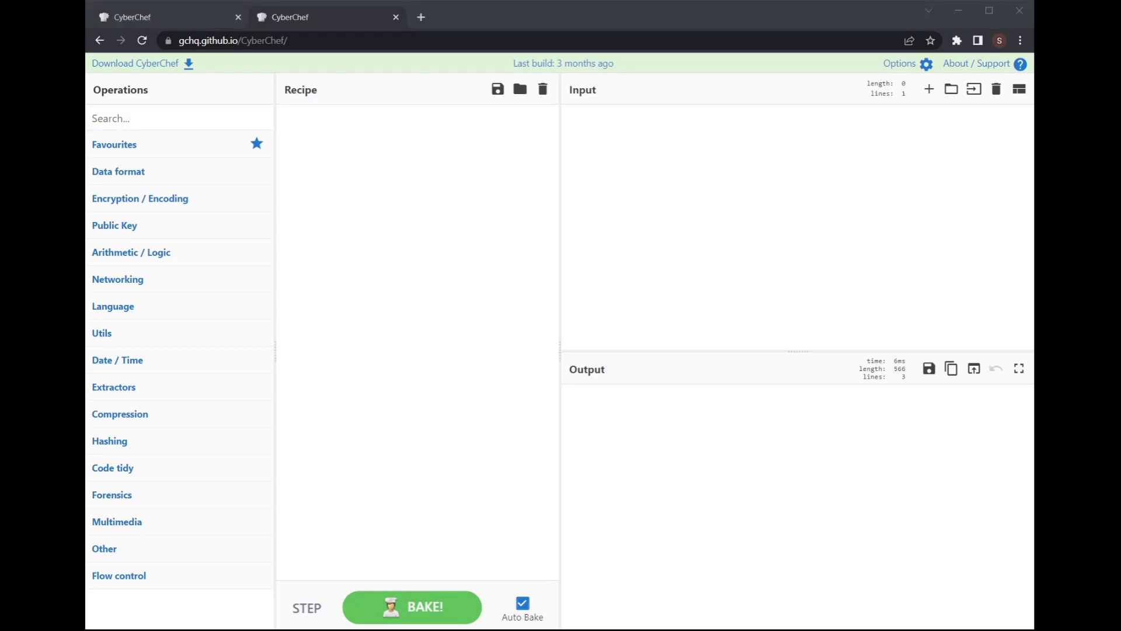